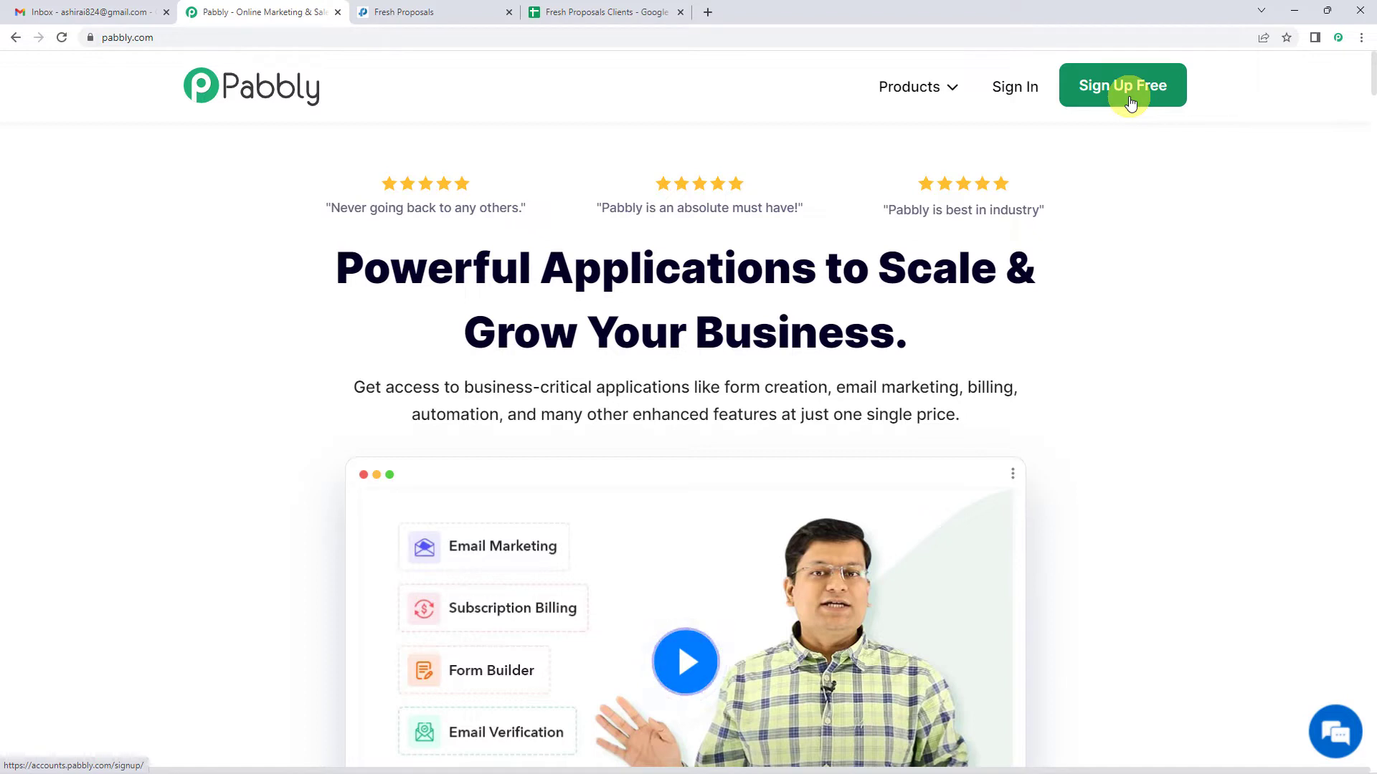
- Sign in, open Pabbly Connect and create a workflow named "Fresh Proposals To Google Sheets"
click(1014, 88)
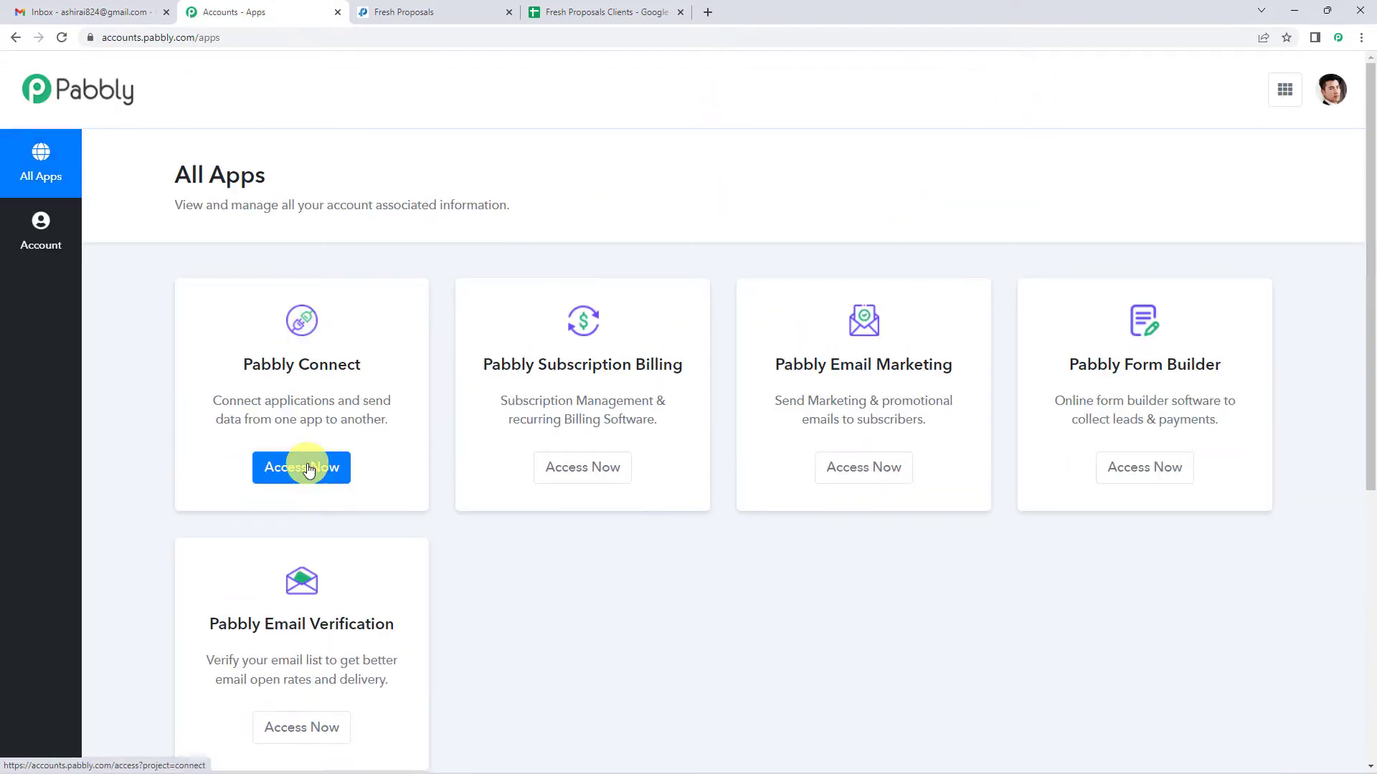
click(309, 470)
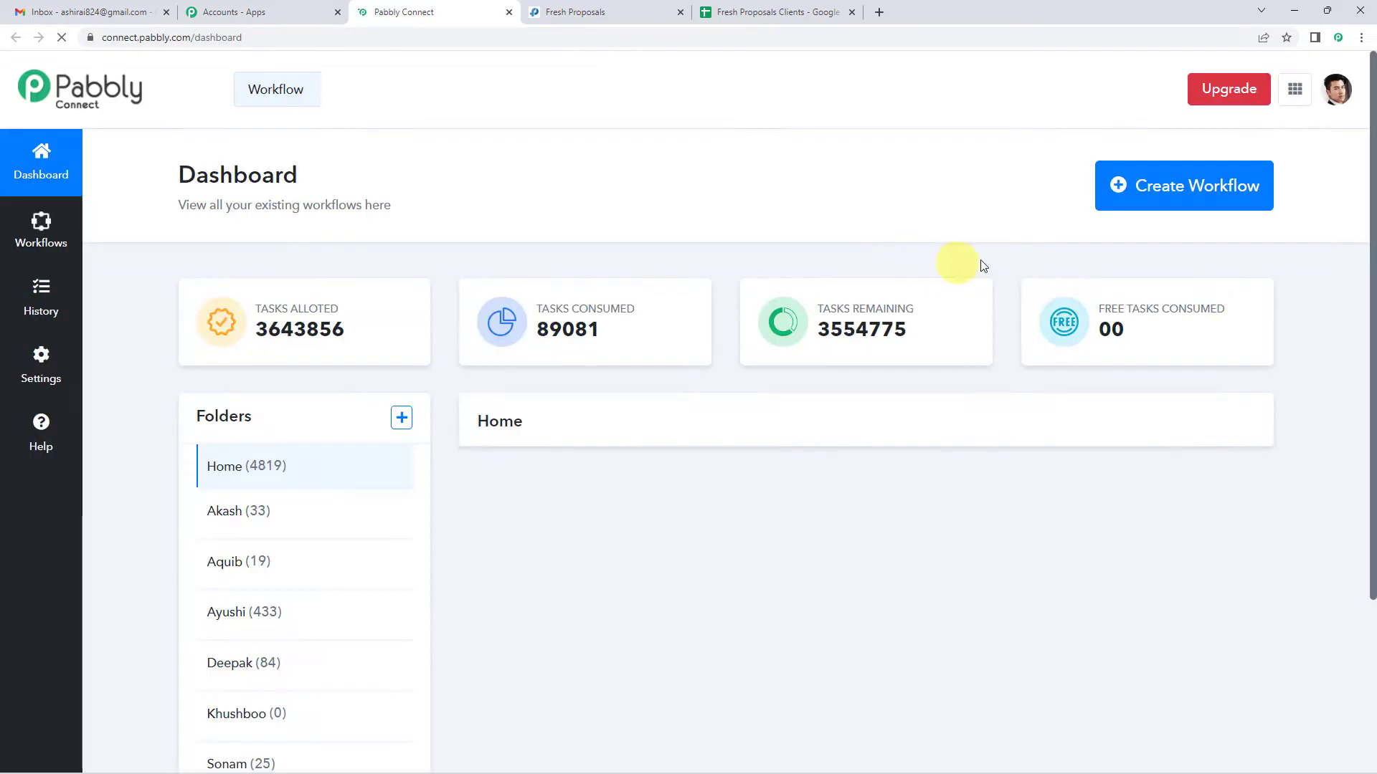
click(1117, 204)
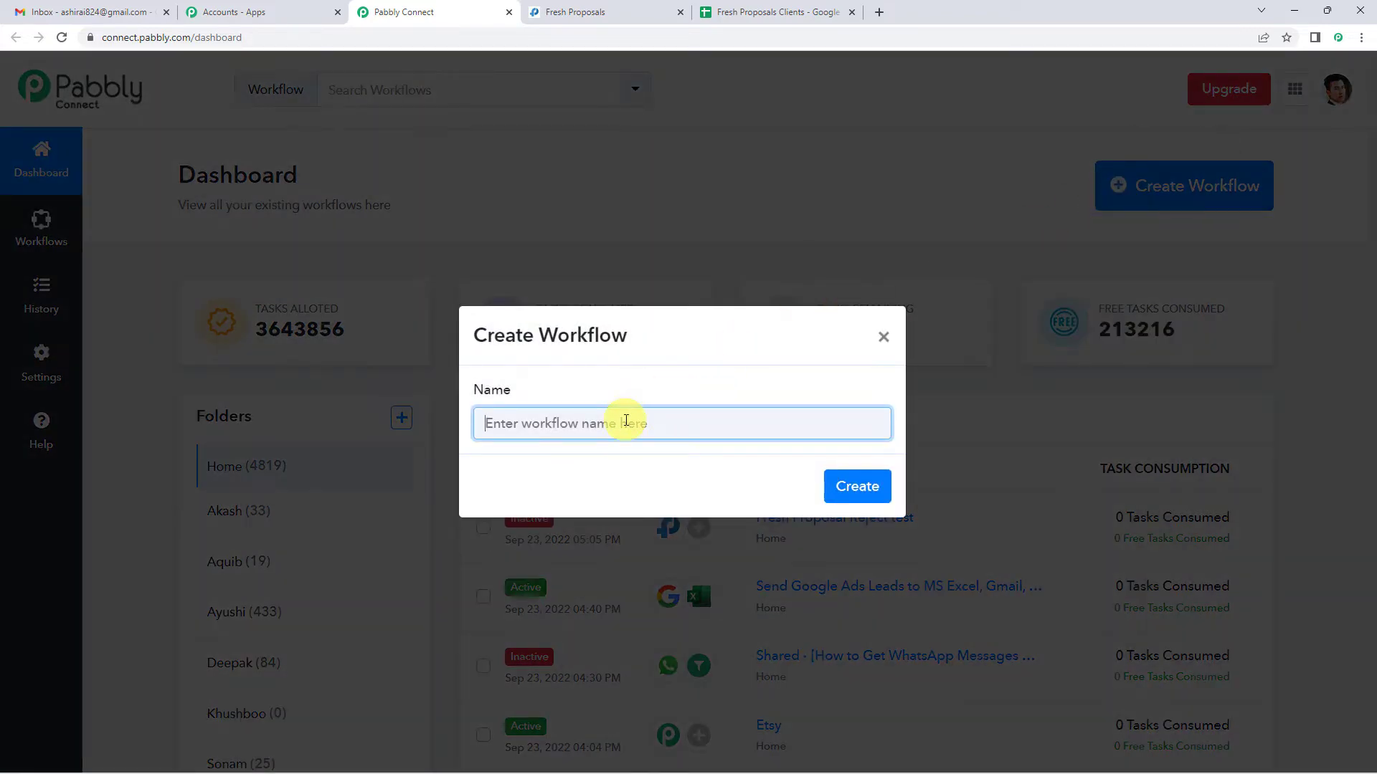
text(Fresh Proposal To Google Sheets)
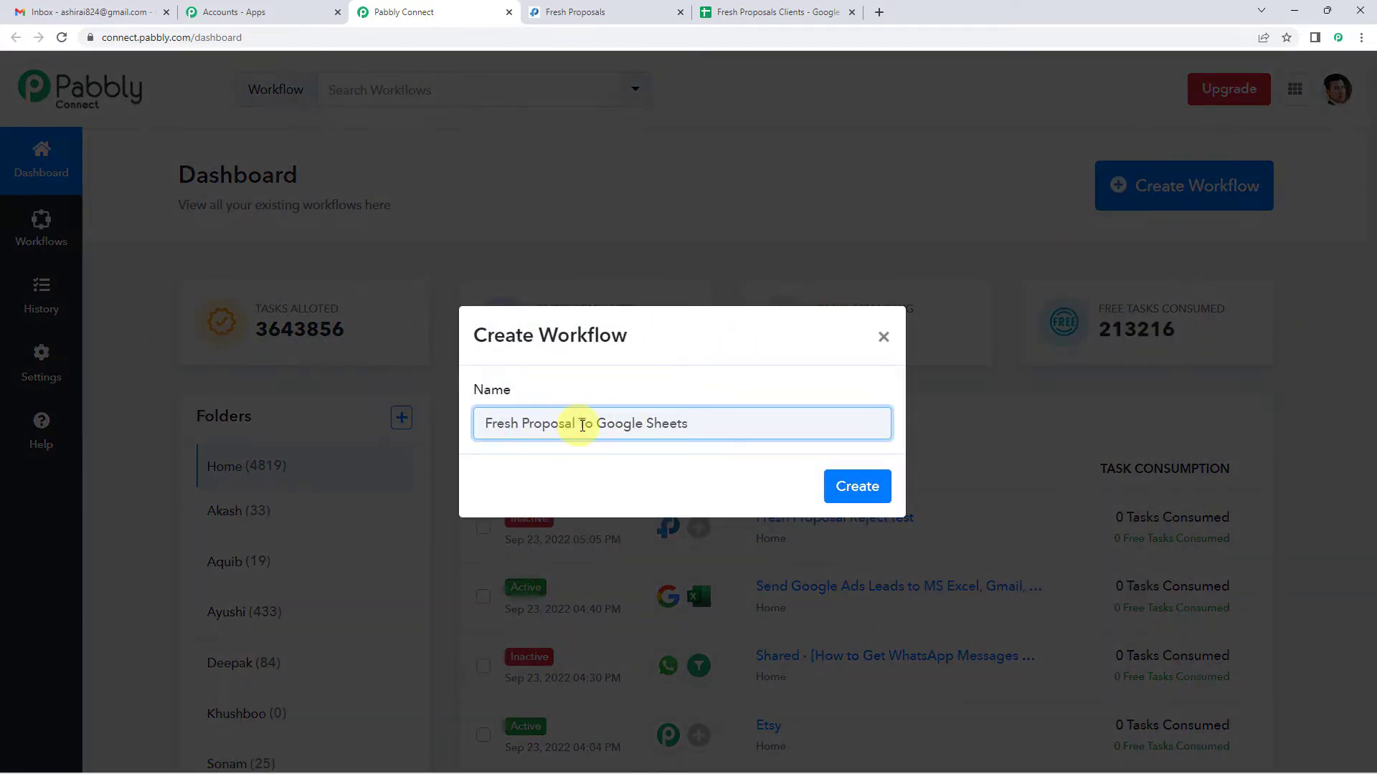
text(s)
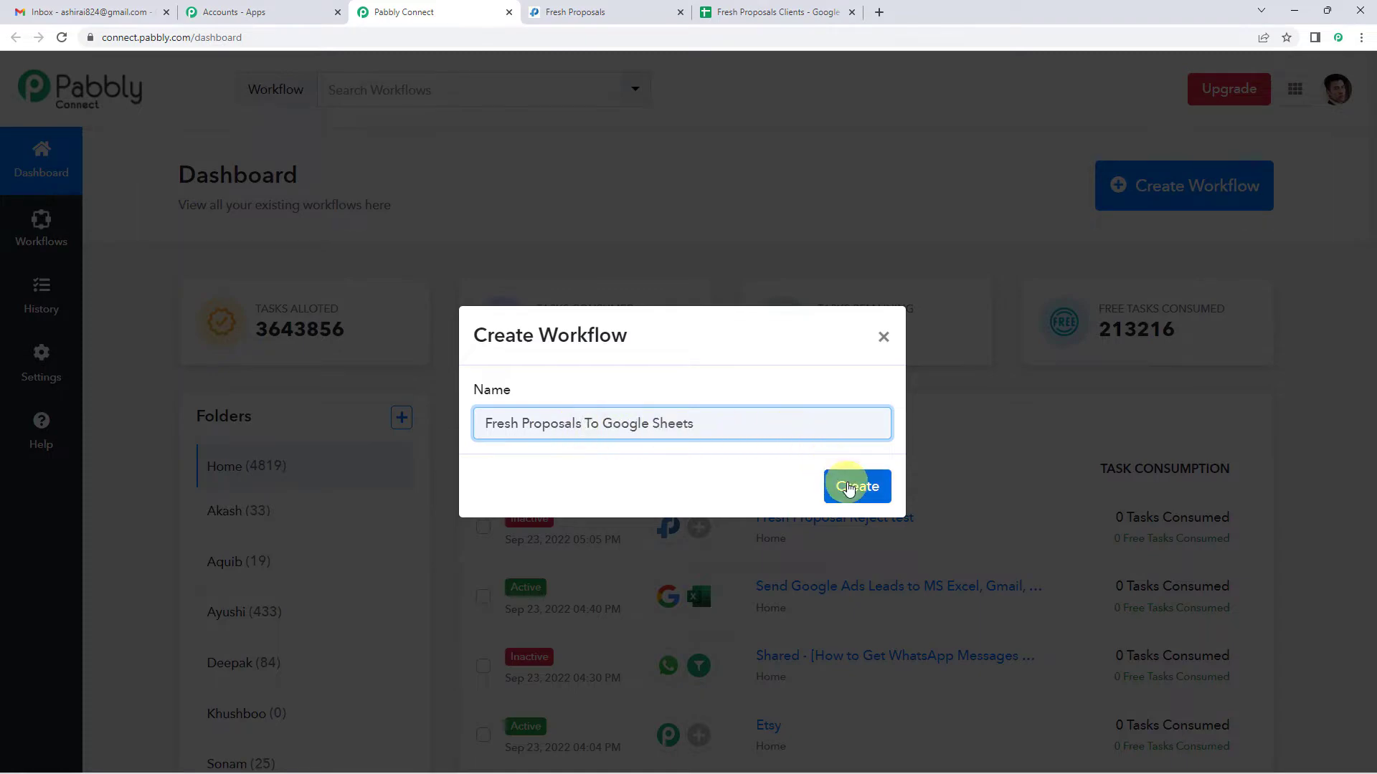
click(849, 484)
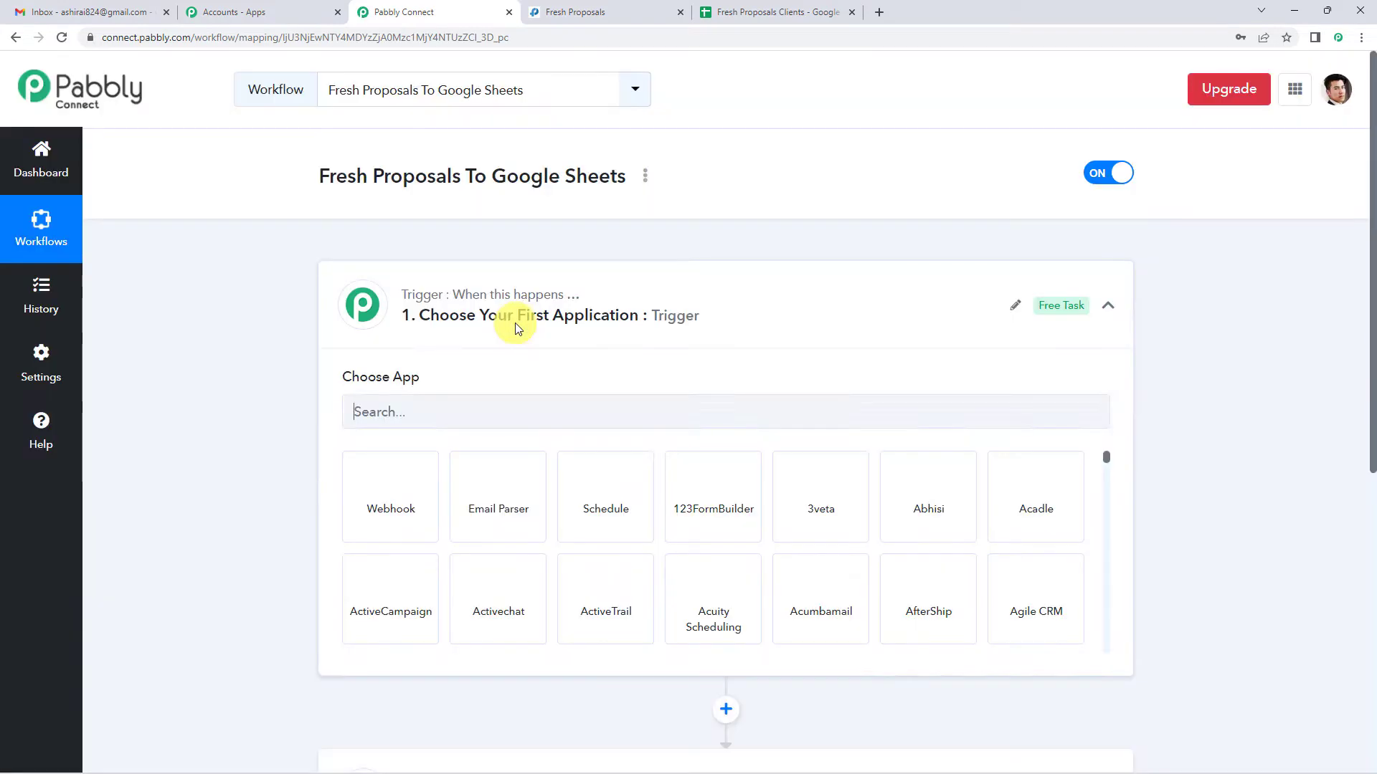
- Set the workflow's trigger app to Fresh Proposals with Proposal Rejected as the trigger event
click(546, 324)
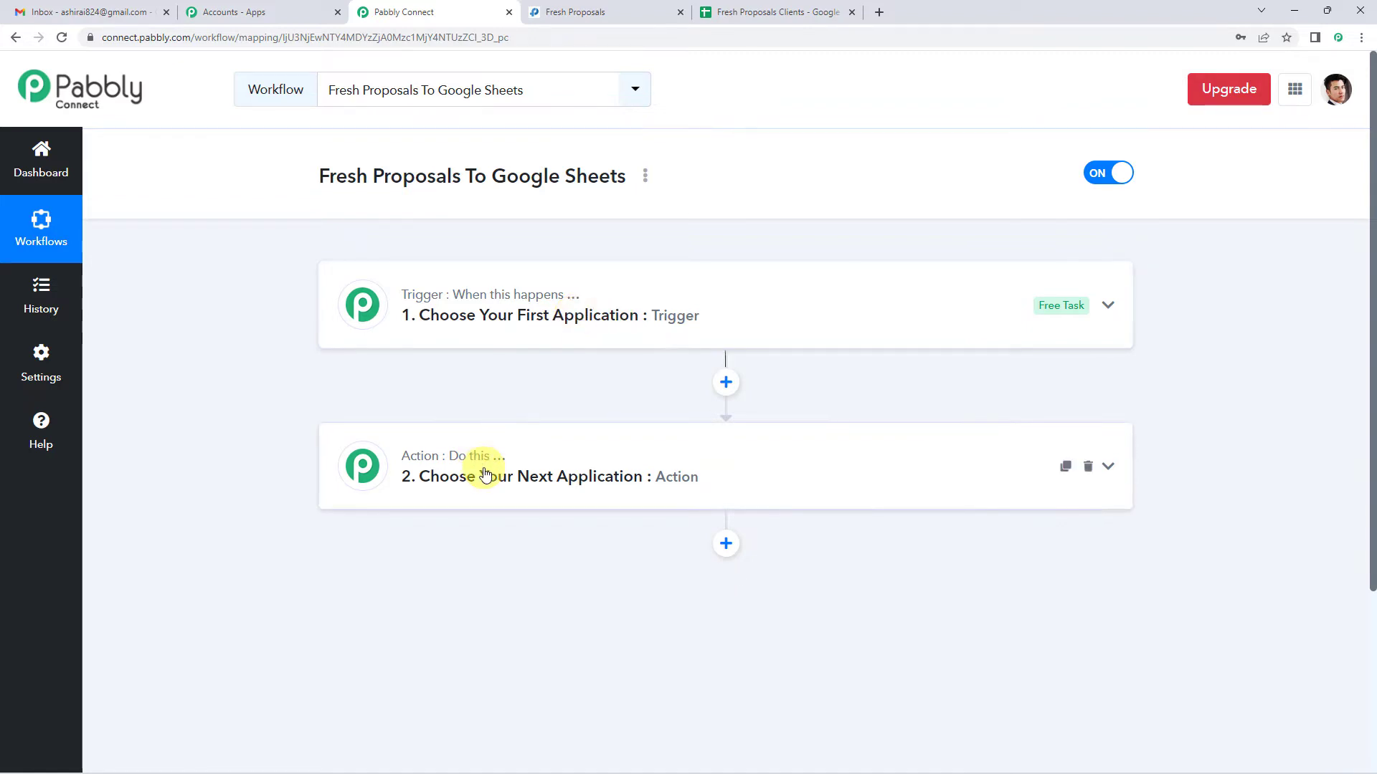
mouse_move(490, 468)
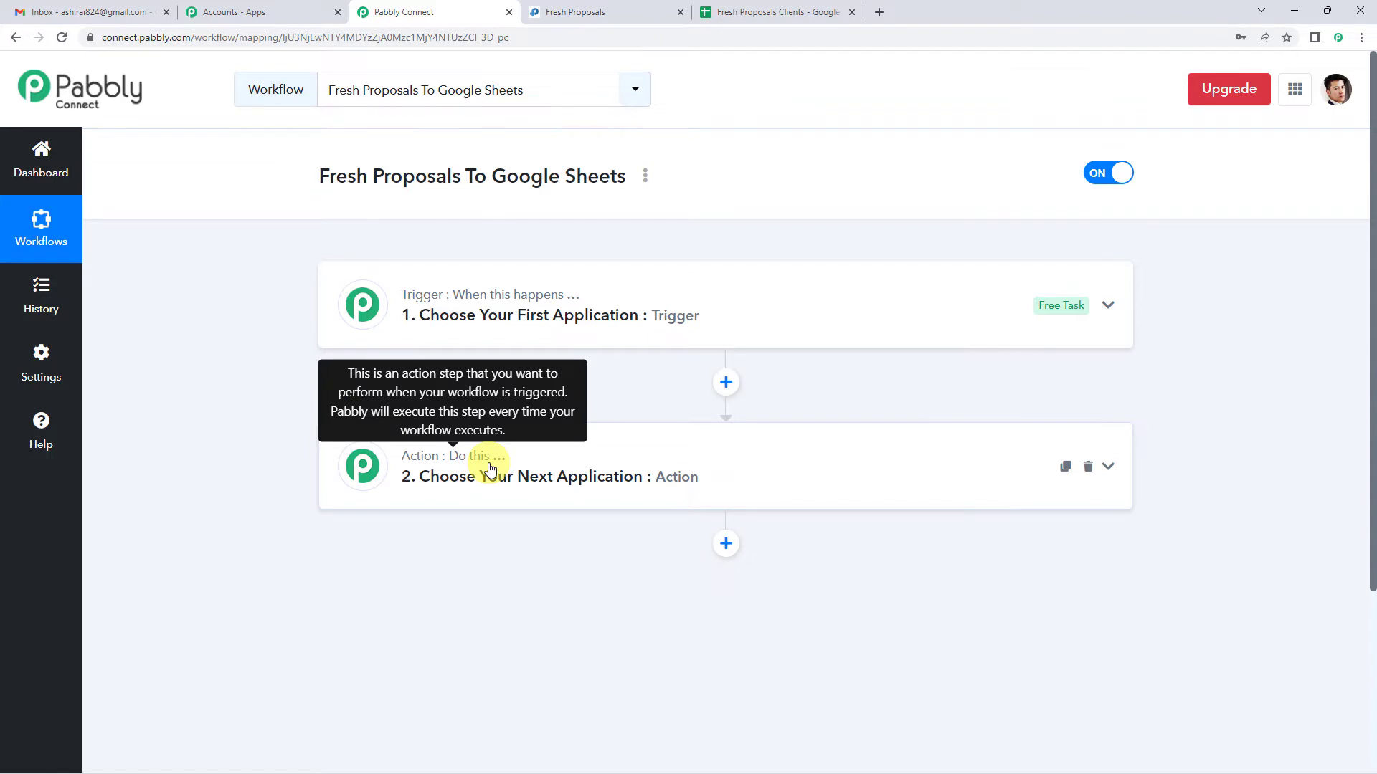
click(573, 321)
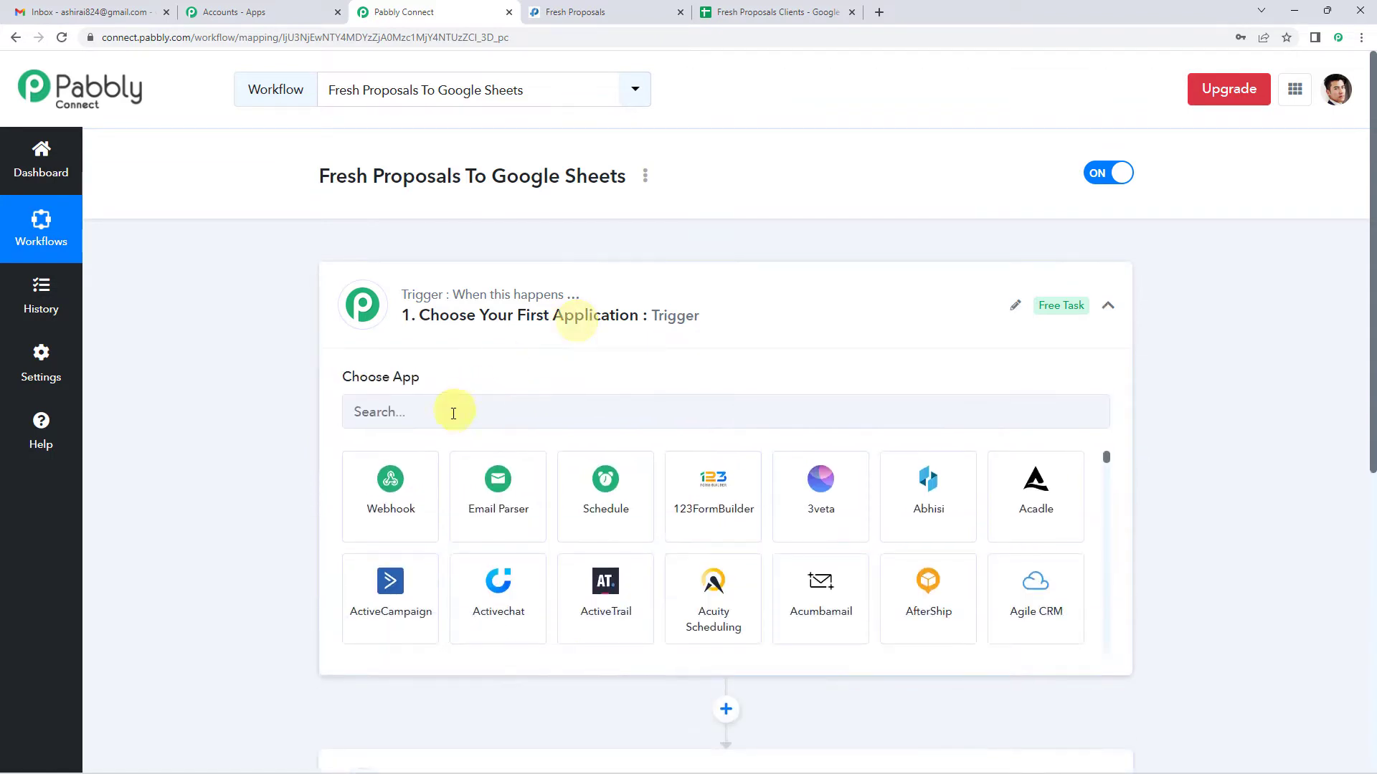
click(451, 410)
text(fres)
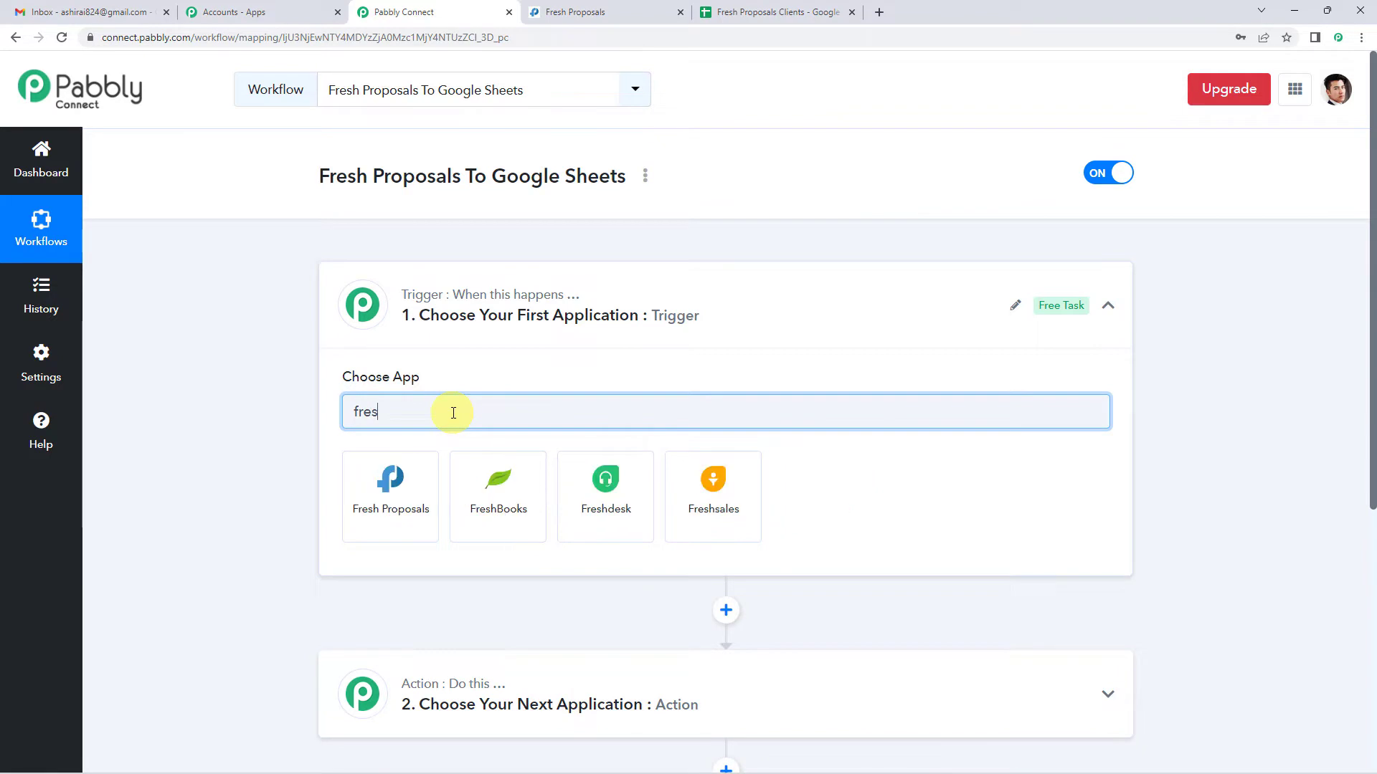
click(426, 480)
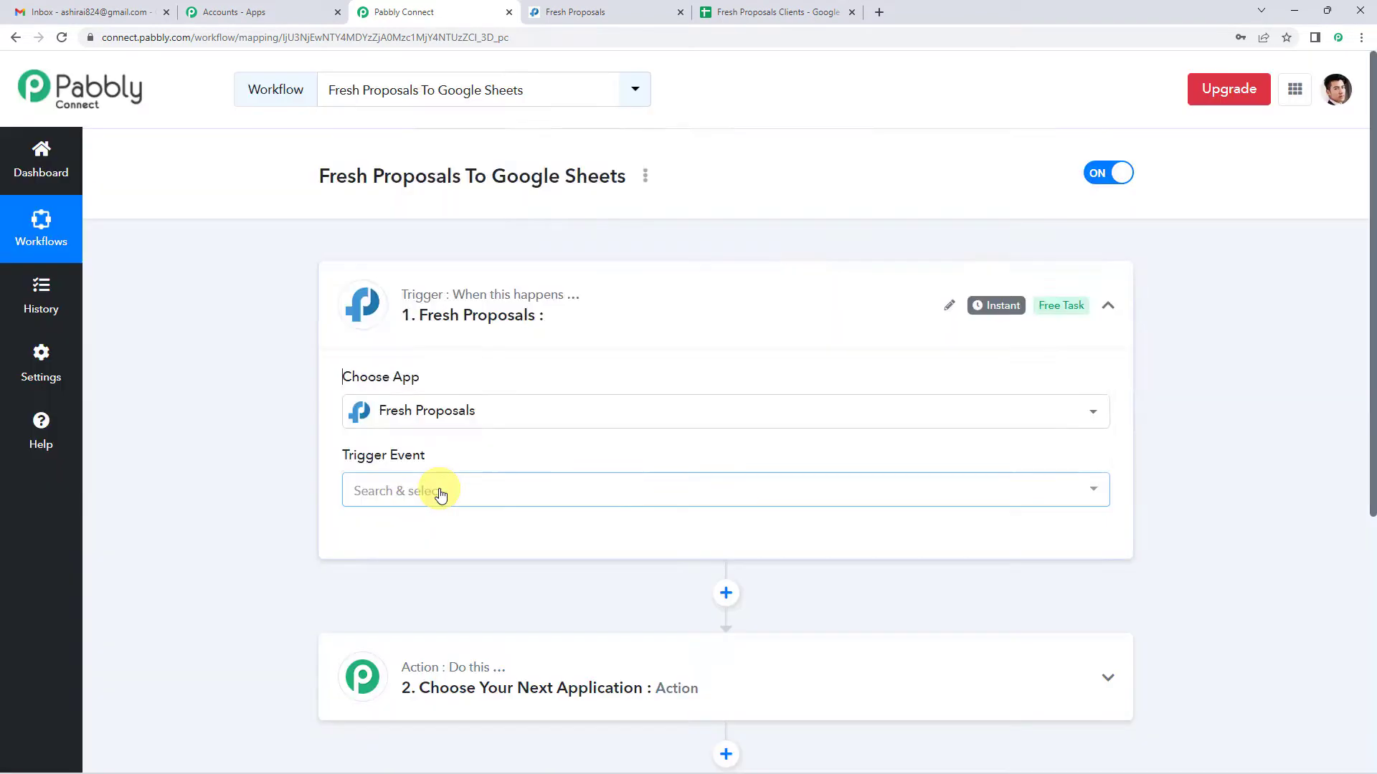
click(440, 496)
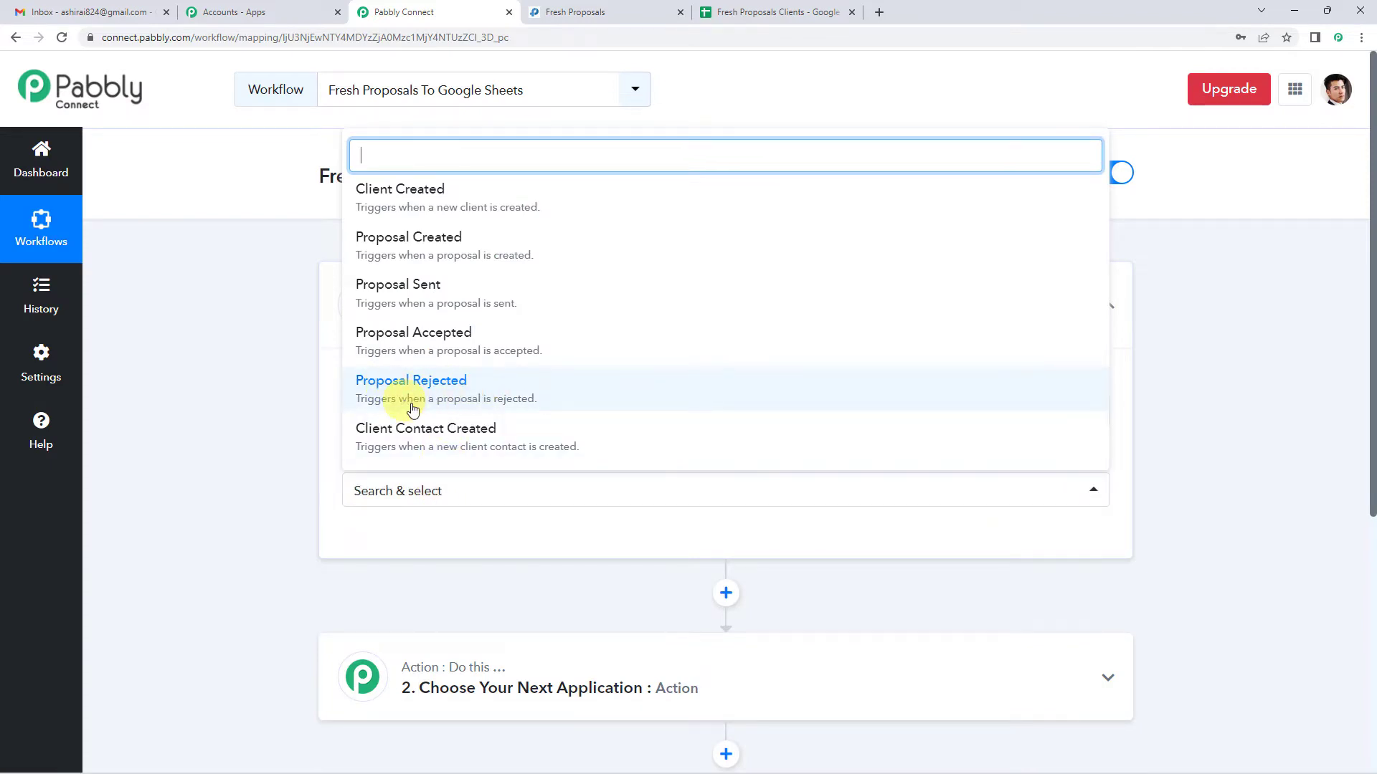
click(499, 399)
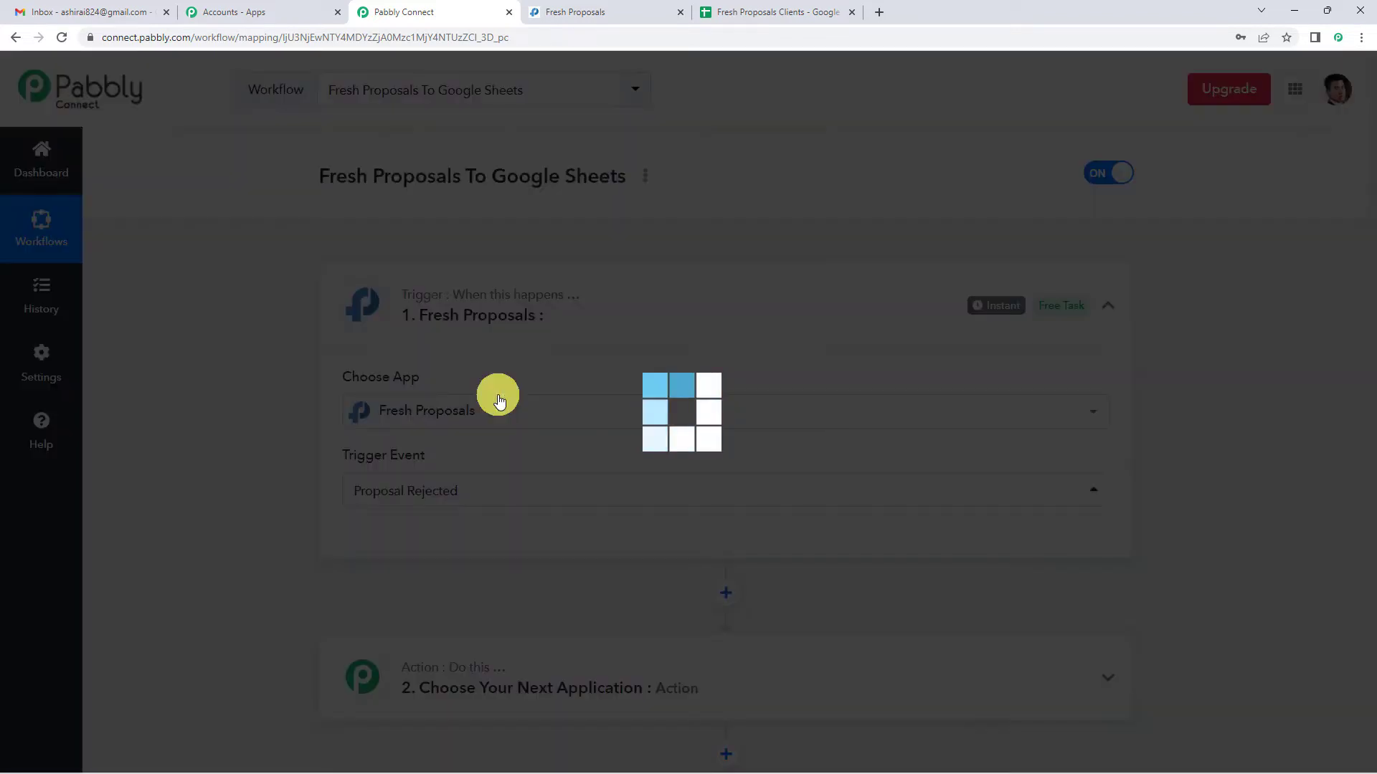
- Start adding a new Fresh Proposals connection for the trigger and check where its API key is found
scroll(440, 390, down, 3)
click(392, 331)
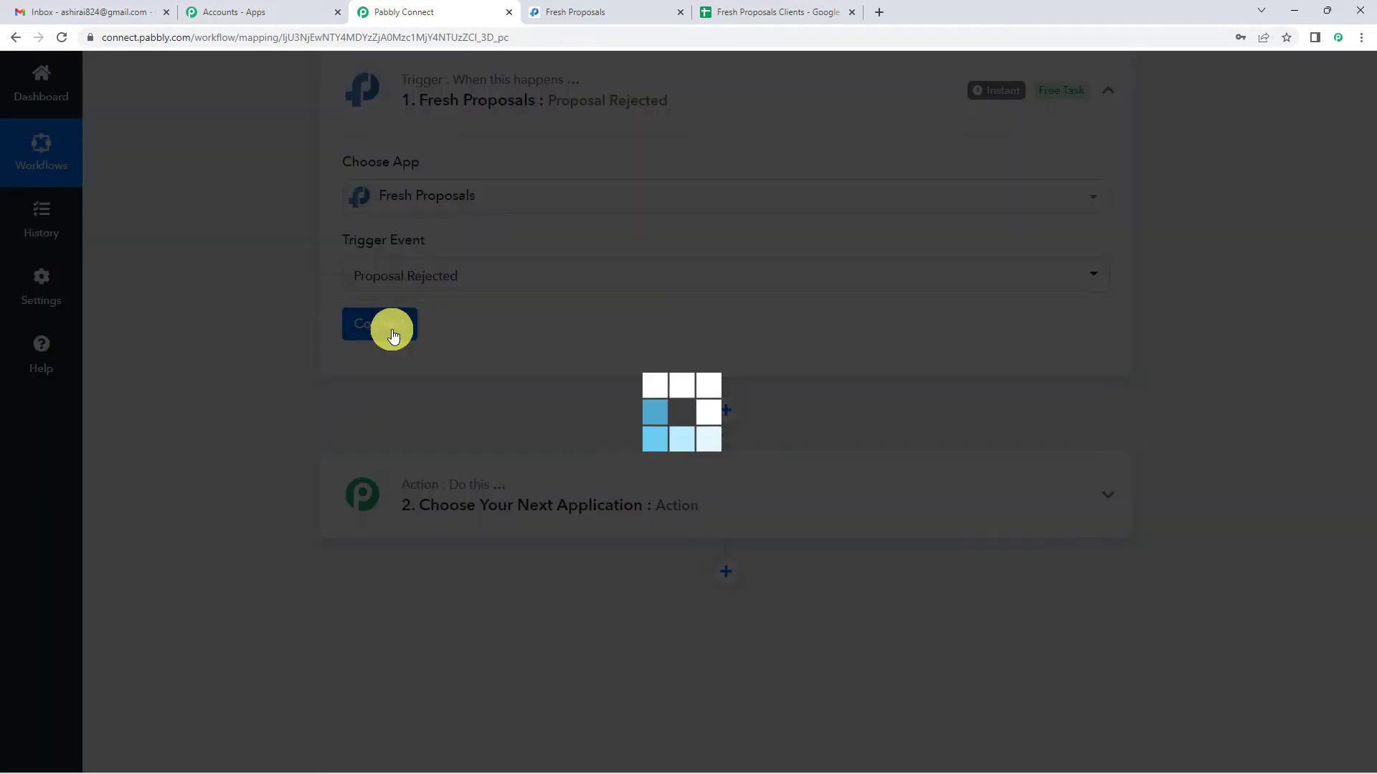
click(636, 239)
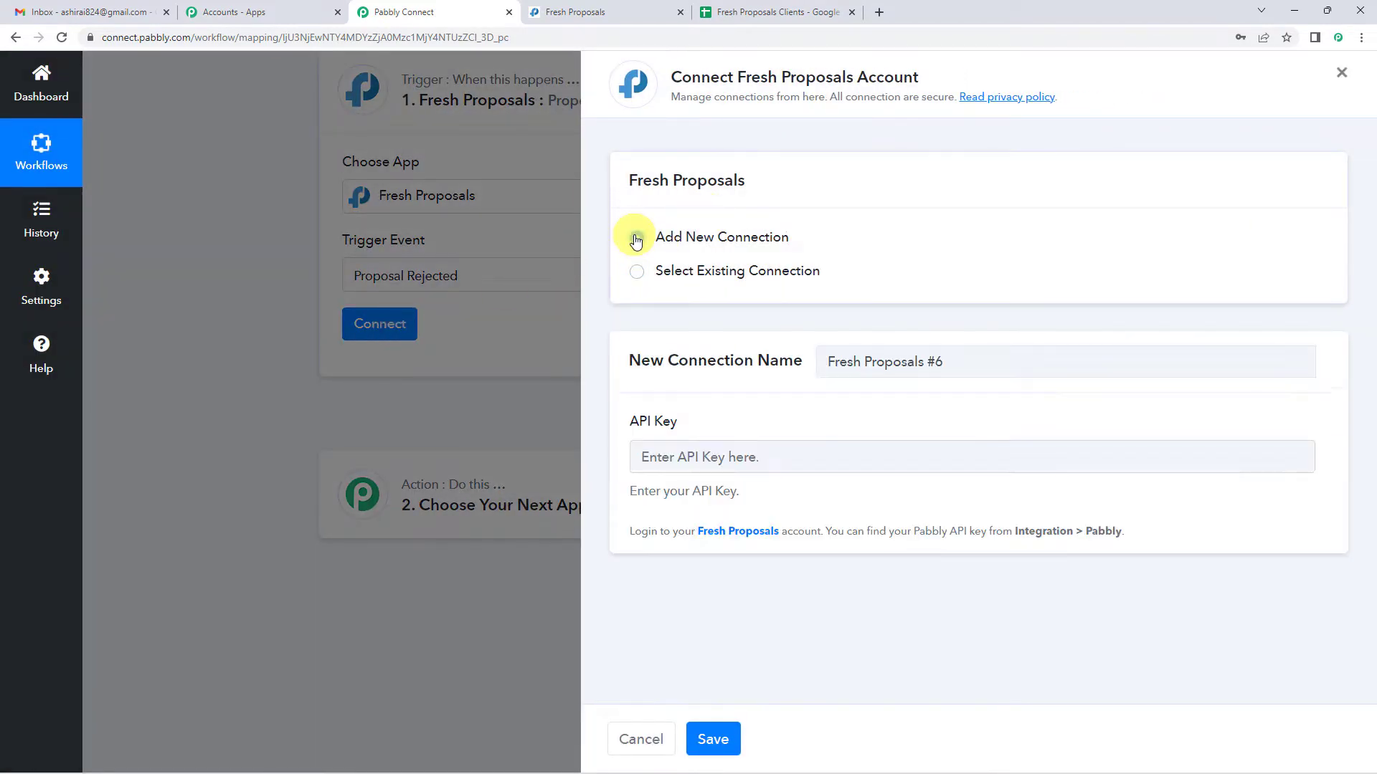
click(671, 453)
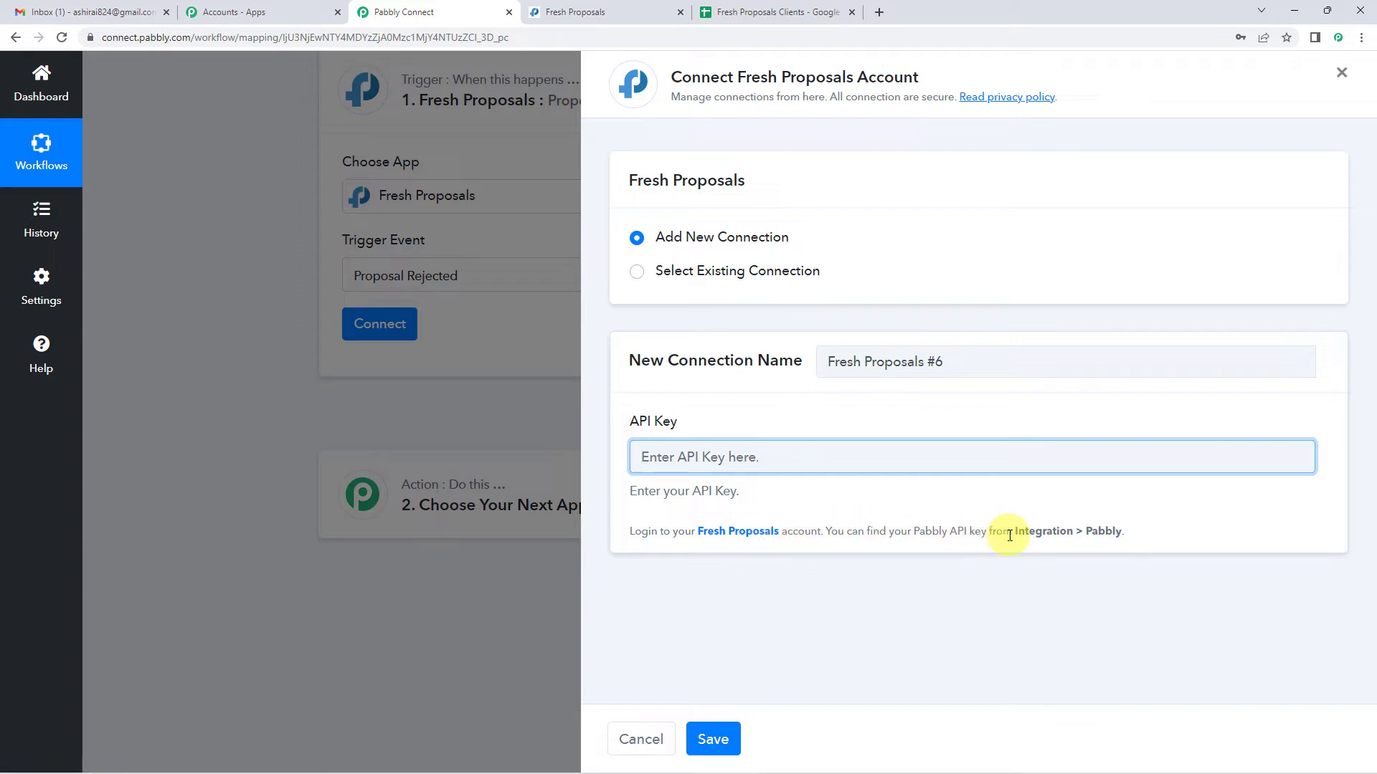
double_click(1040, 532)
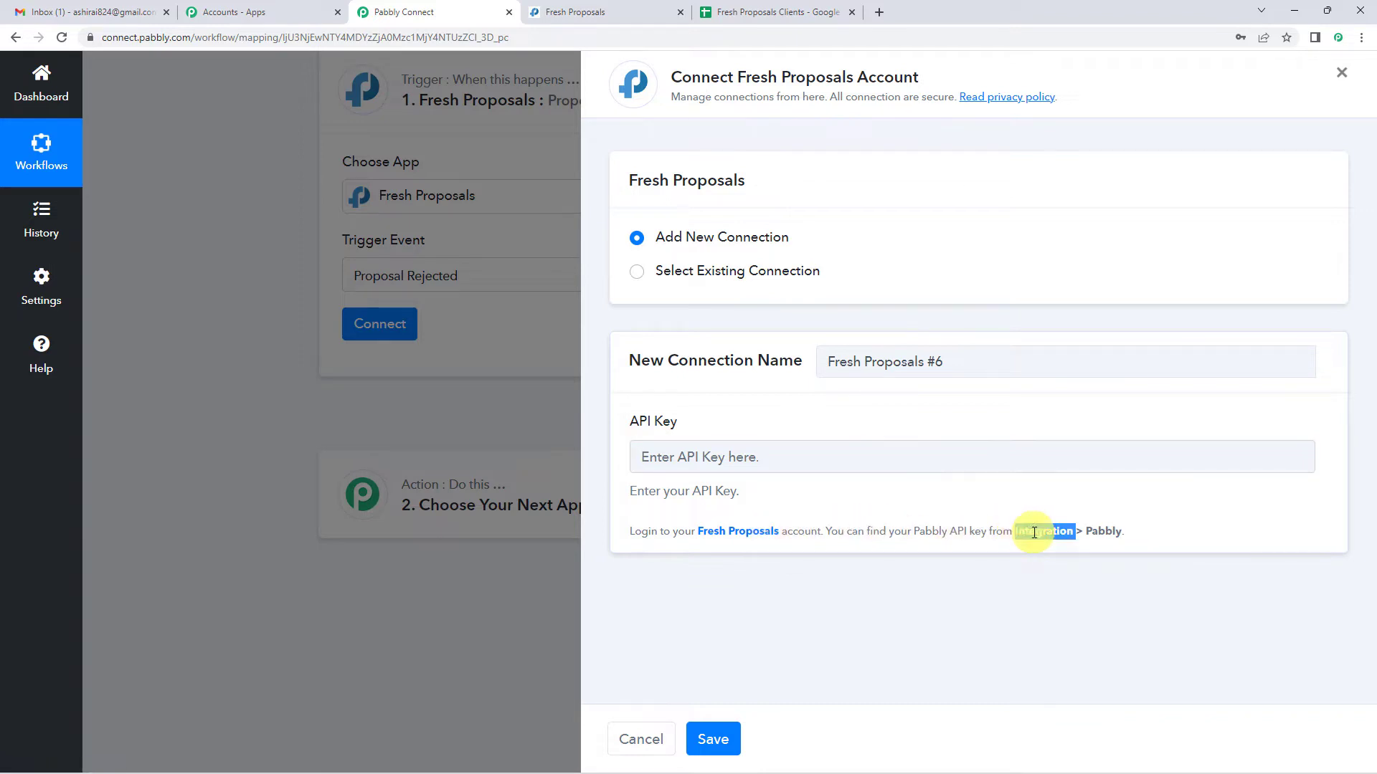
- Switch to Fresh Proposals and preview the Cleaning Services Quote proposal
click(630, 7)
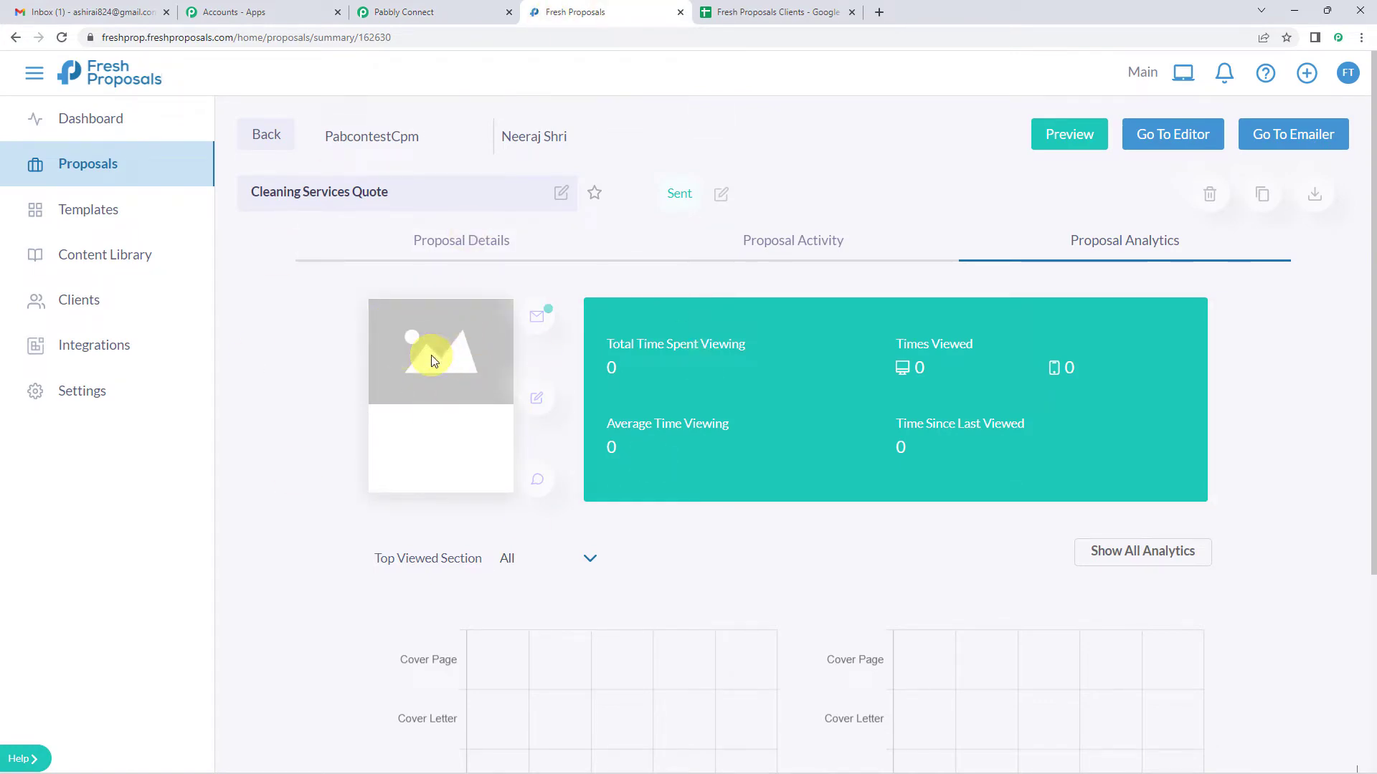
click(1063, 143)
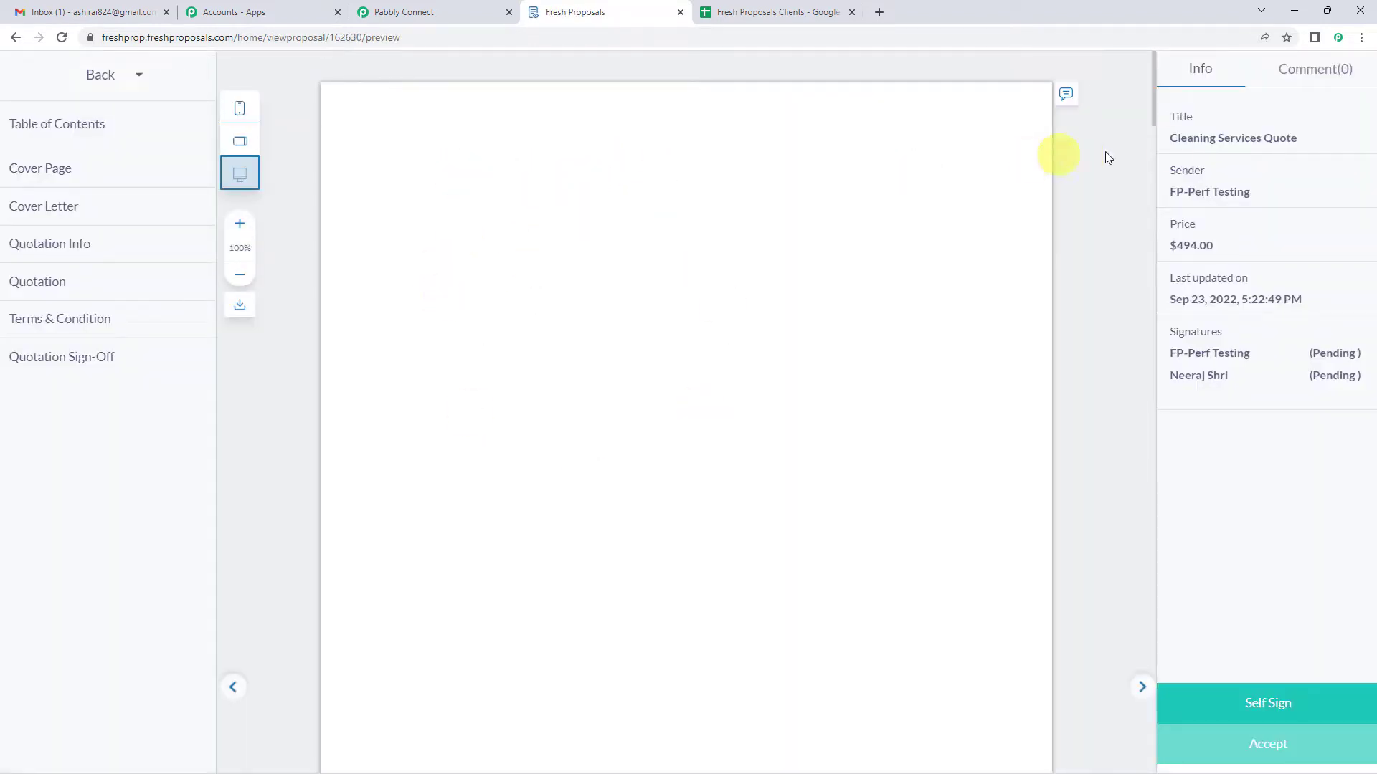
scroll(807, 267, down, 3)
scroll(783, 362, up, 3)
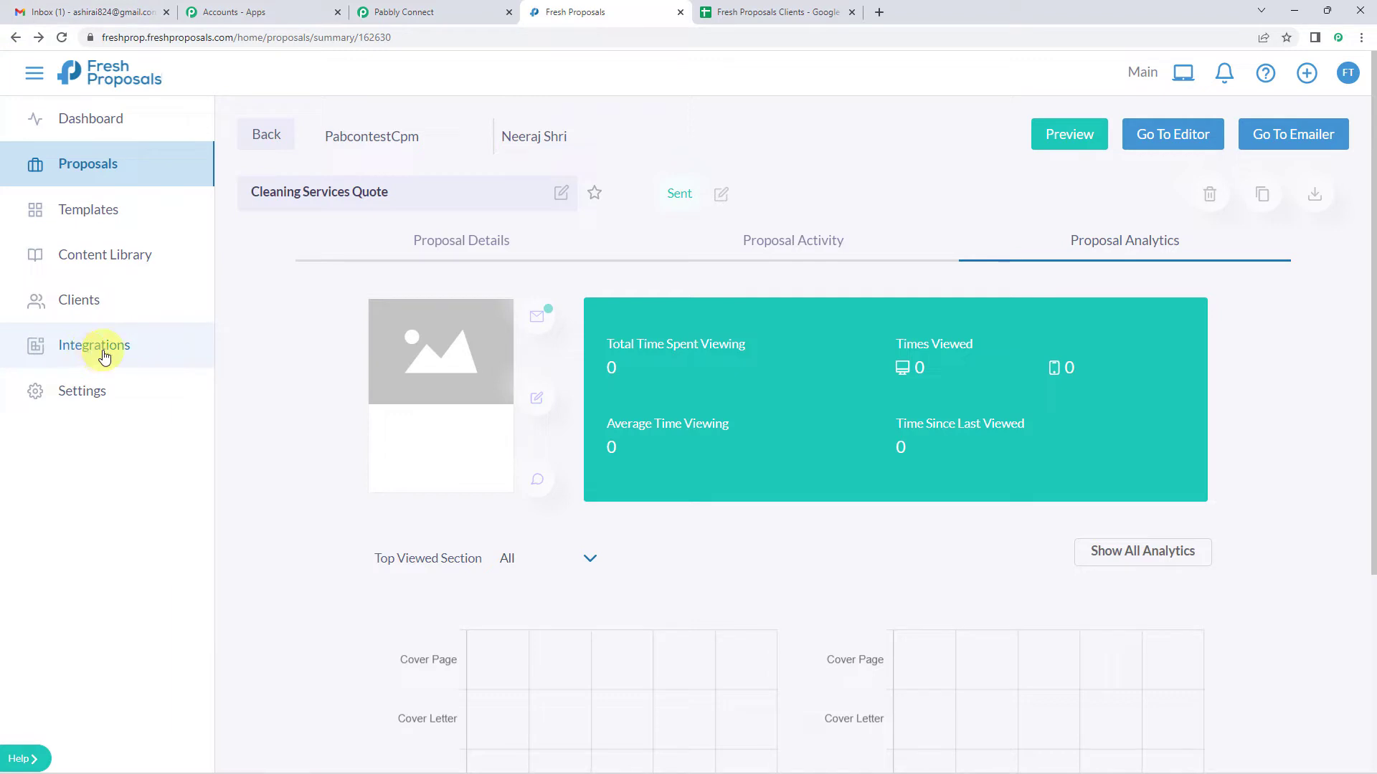
- Open the Pabbly integration in Fresh Proposals and copy the Pabbly key
click(104, 356)
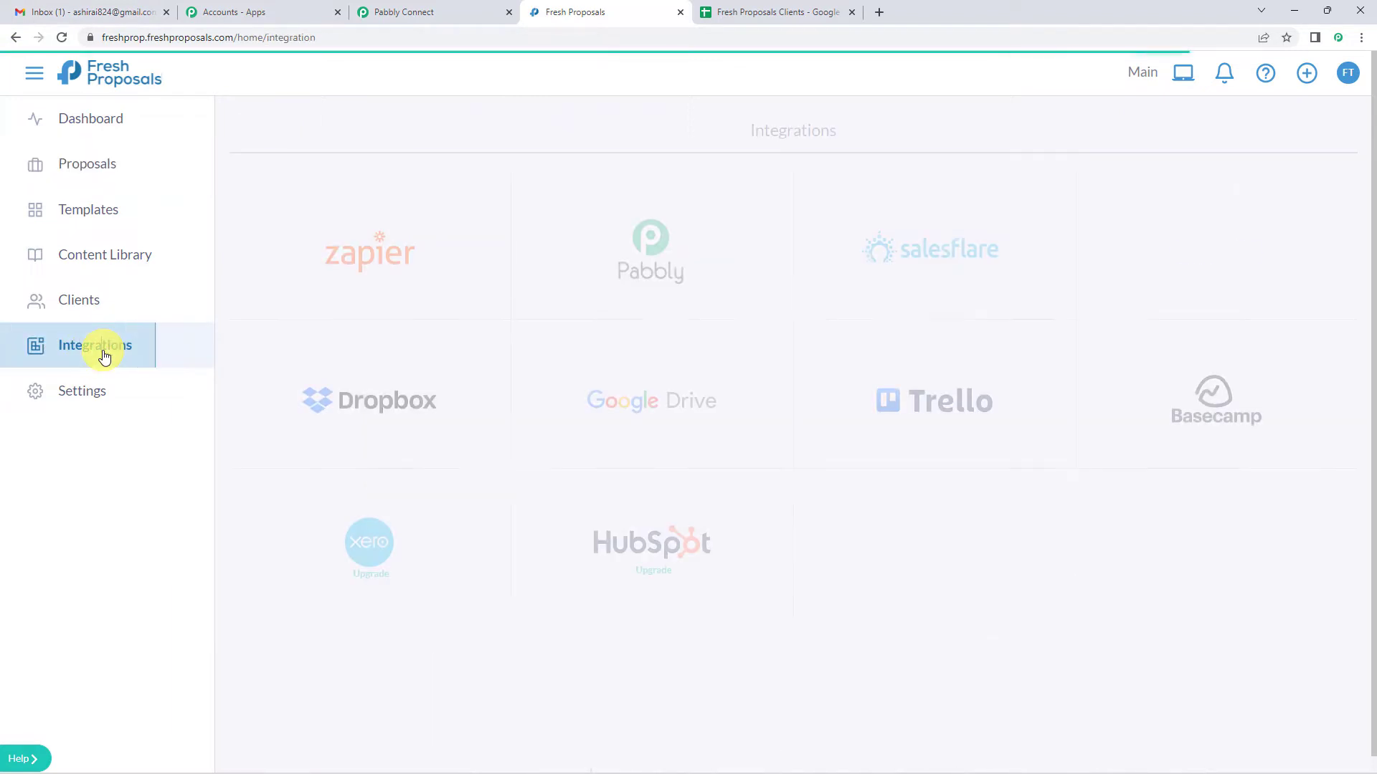
click(667, 256)
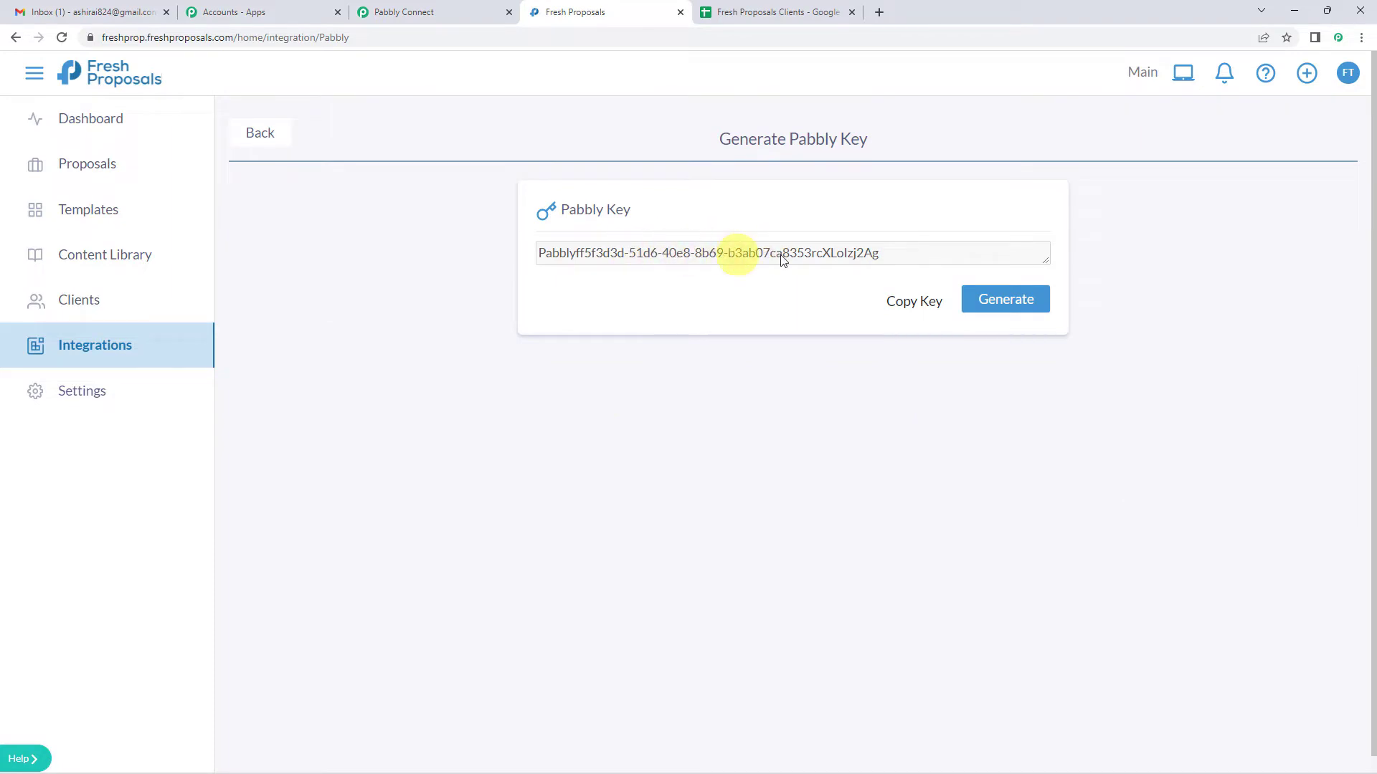
click(898, 305)
- Switch back to Pabbly Connect, paste the copied key as the API key and save the Fresh Proposals connection
click(451, 7)
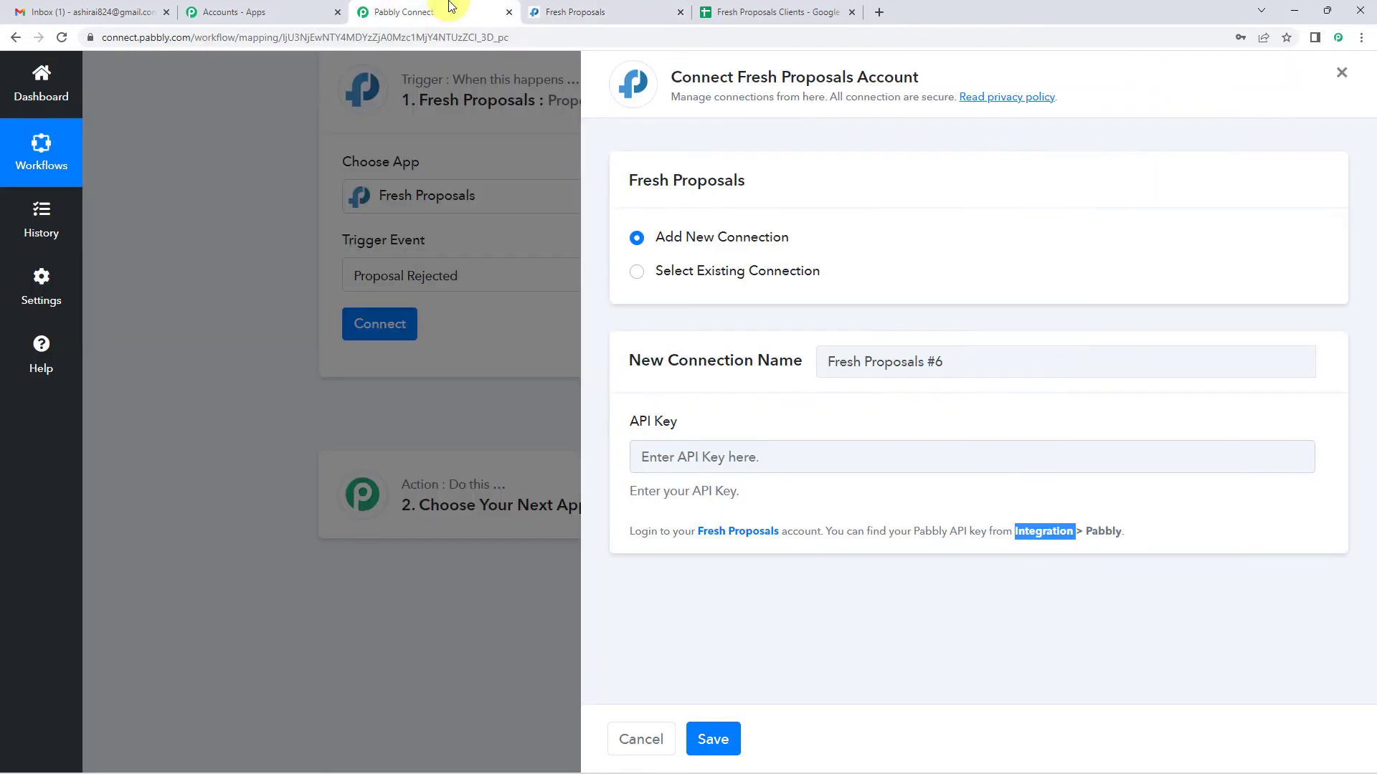
click(686, 461)
key(ctrl+v)
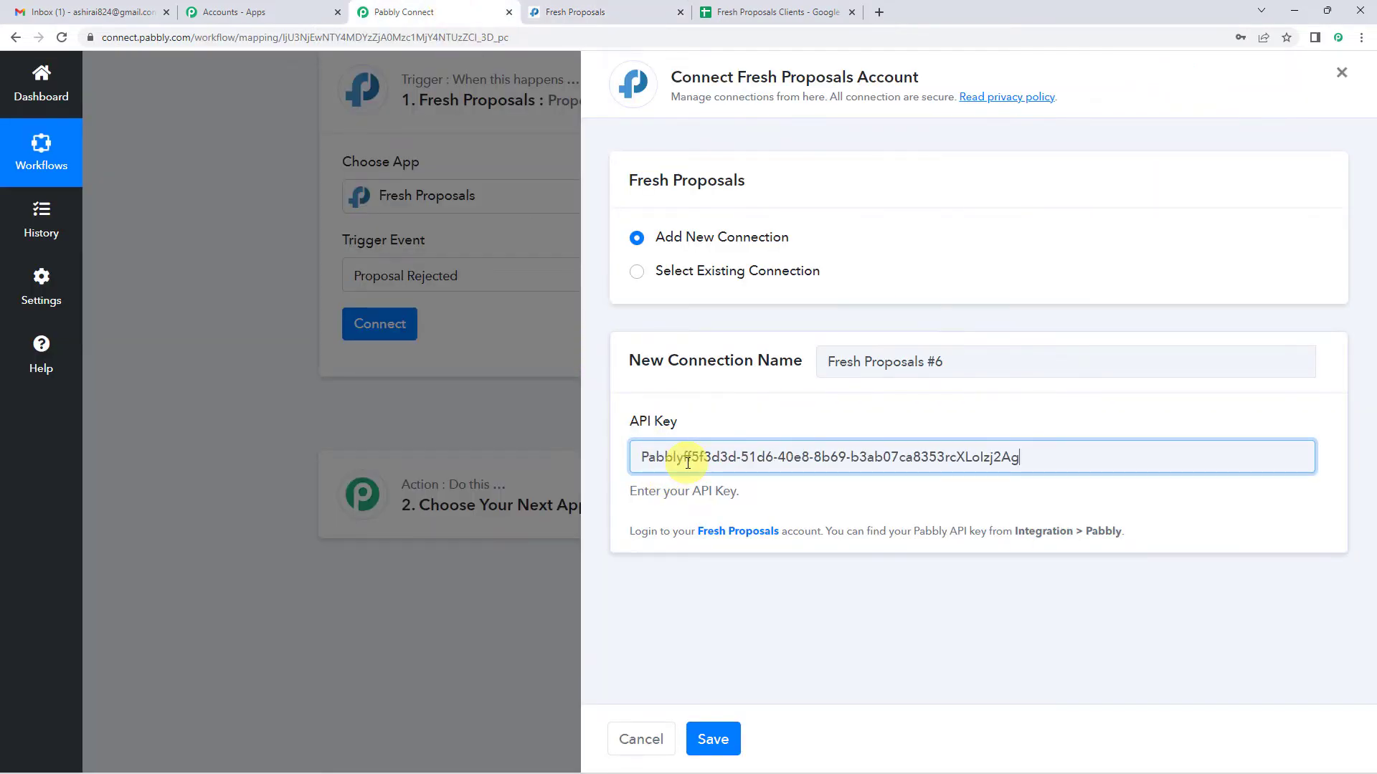
click(713, 739)
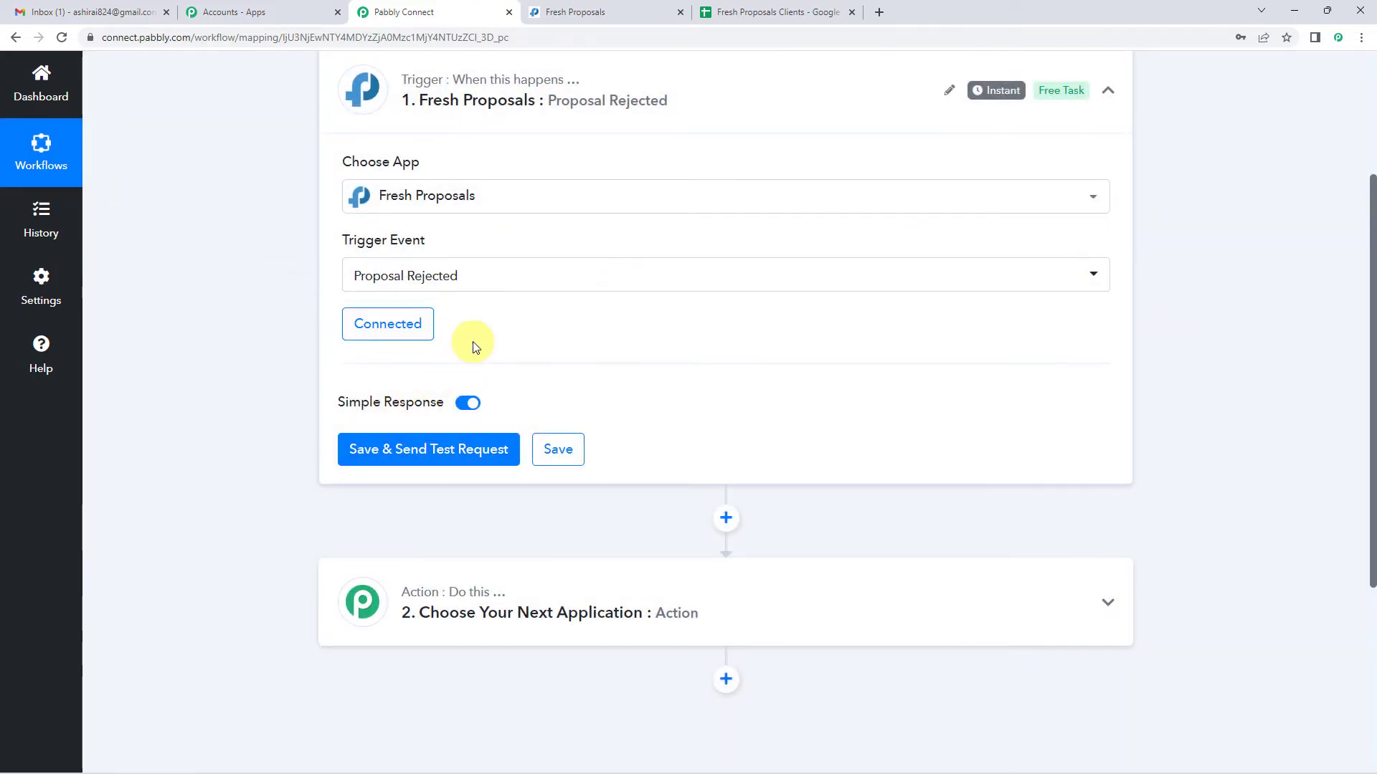
- Save the Proposal Rejected trigger and send a test request so it waits for a response
click(407, 456)
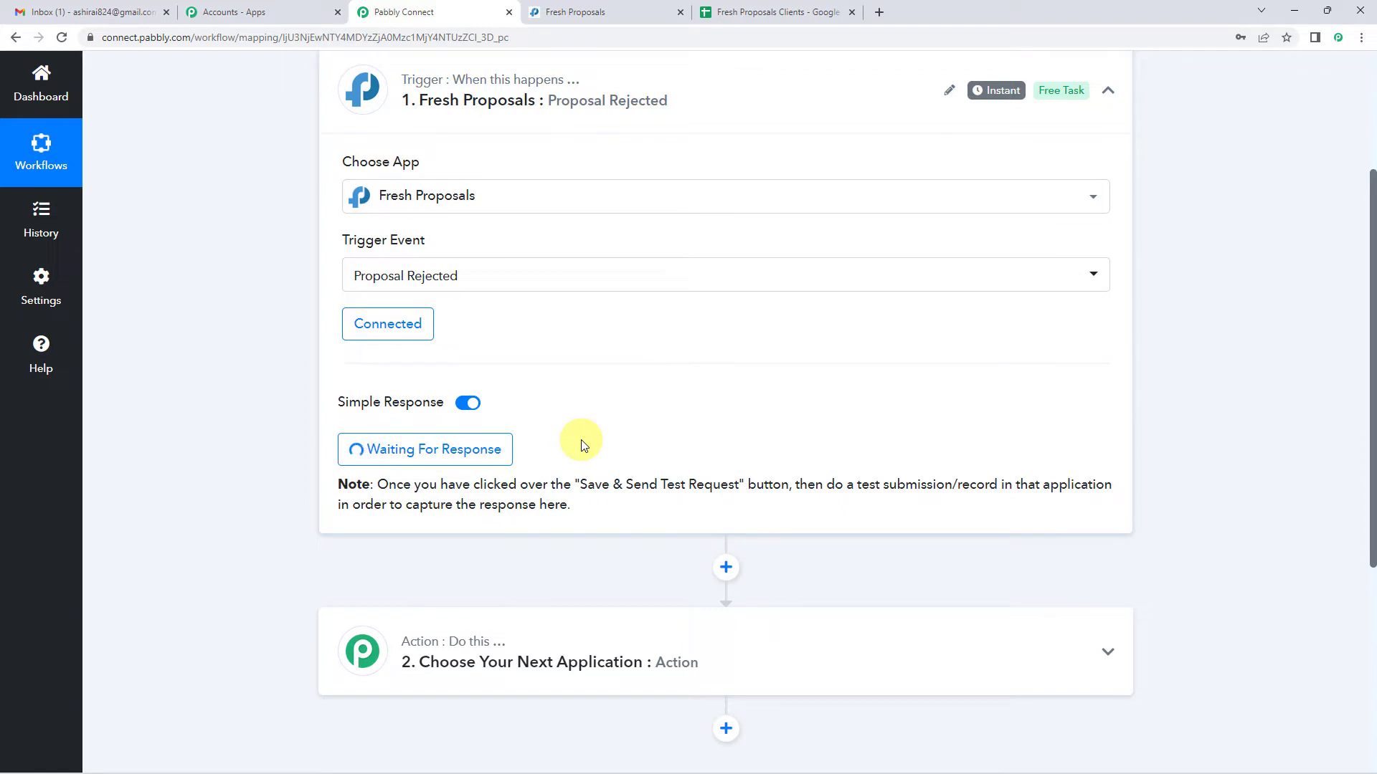
scroll(581, 445, up, 1)
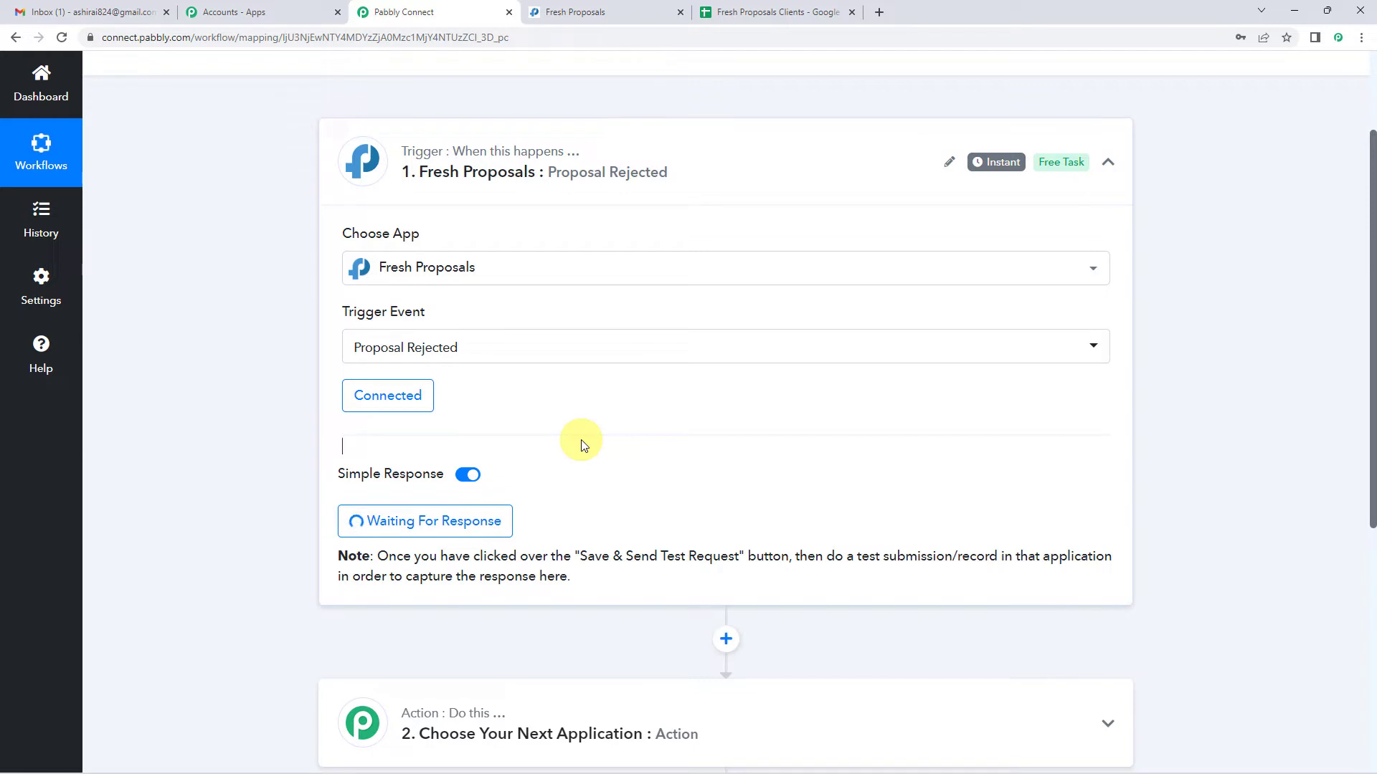
scroll(281, 388, down, 2)
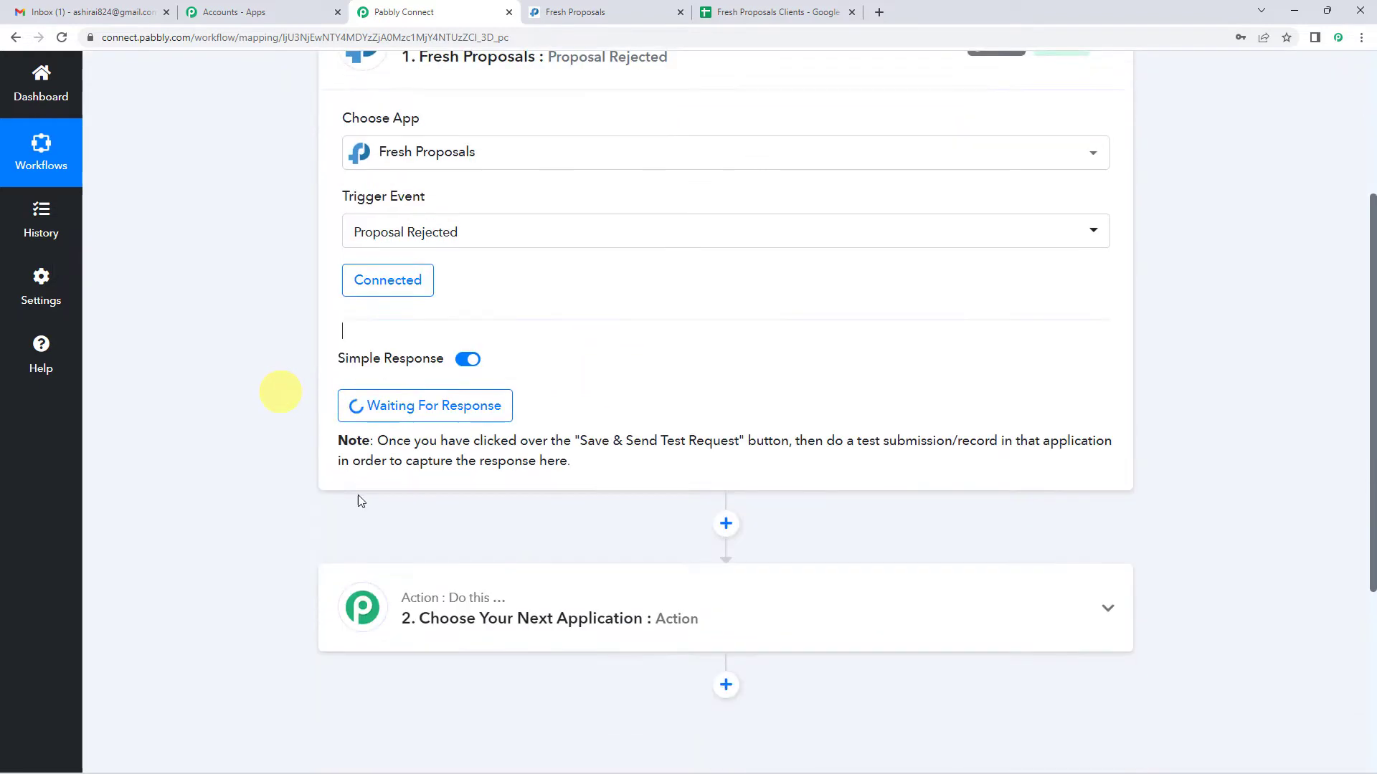
scroll(354, 431, up, 2)
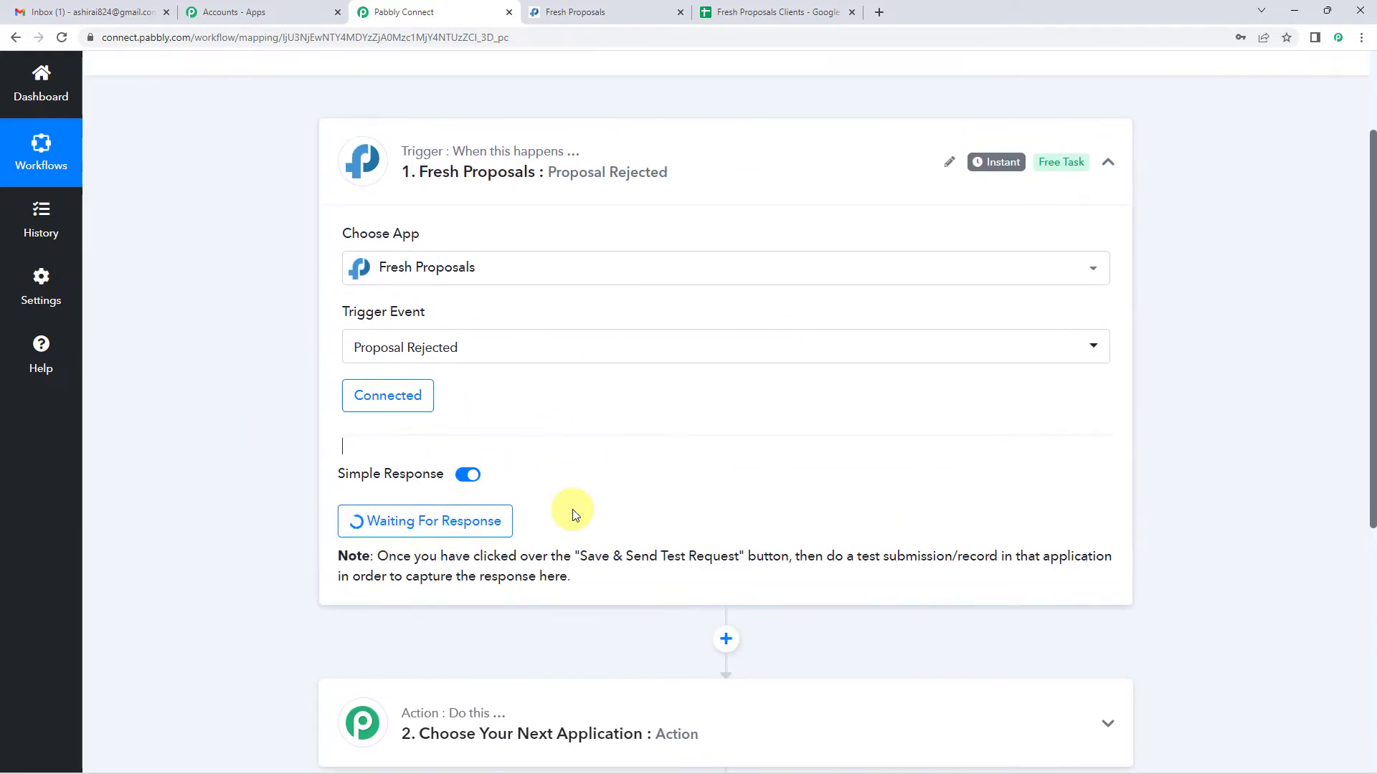
- Switch to Gmail, open the Cleaning Services Quote by FreshProp email and view its proposal
click(134, 7)
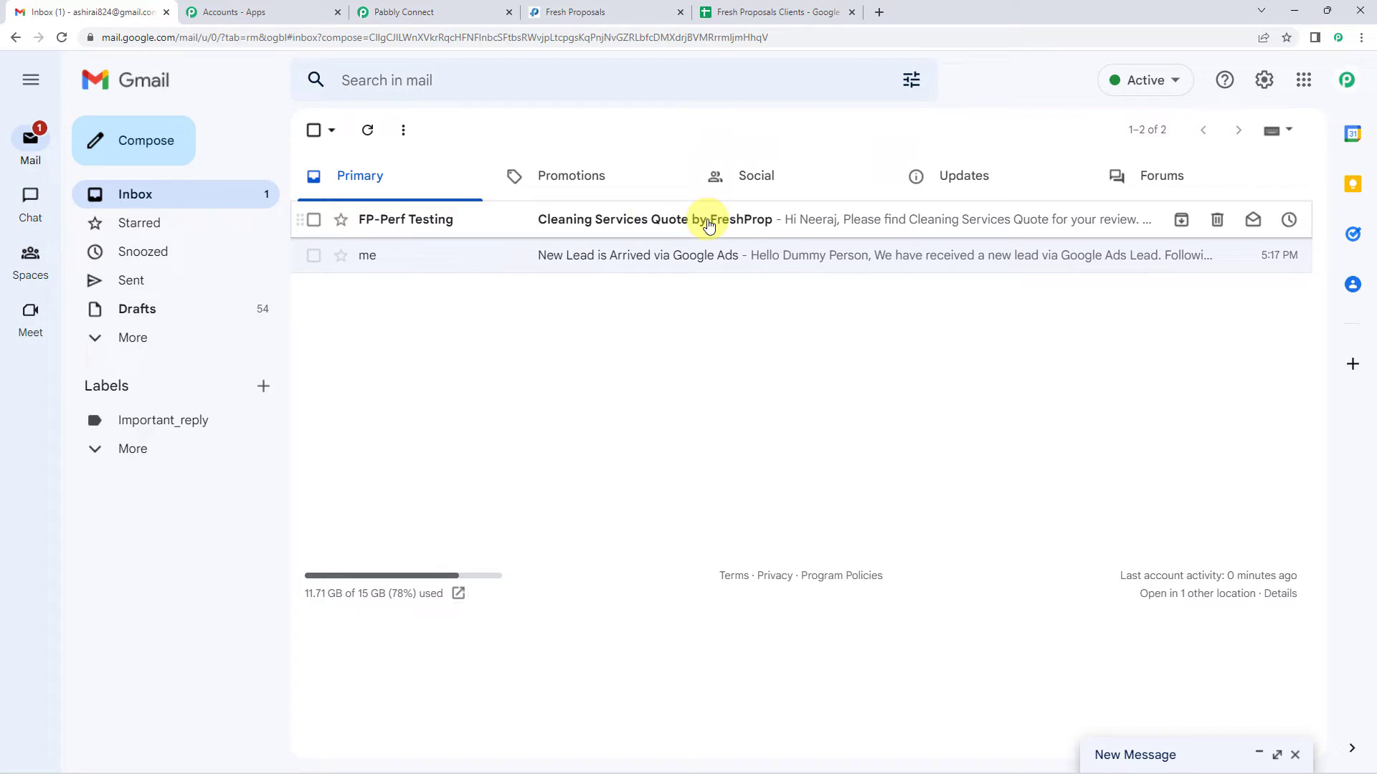
click(708, 224)
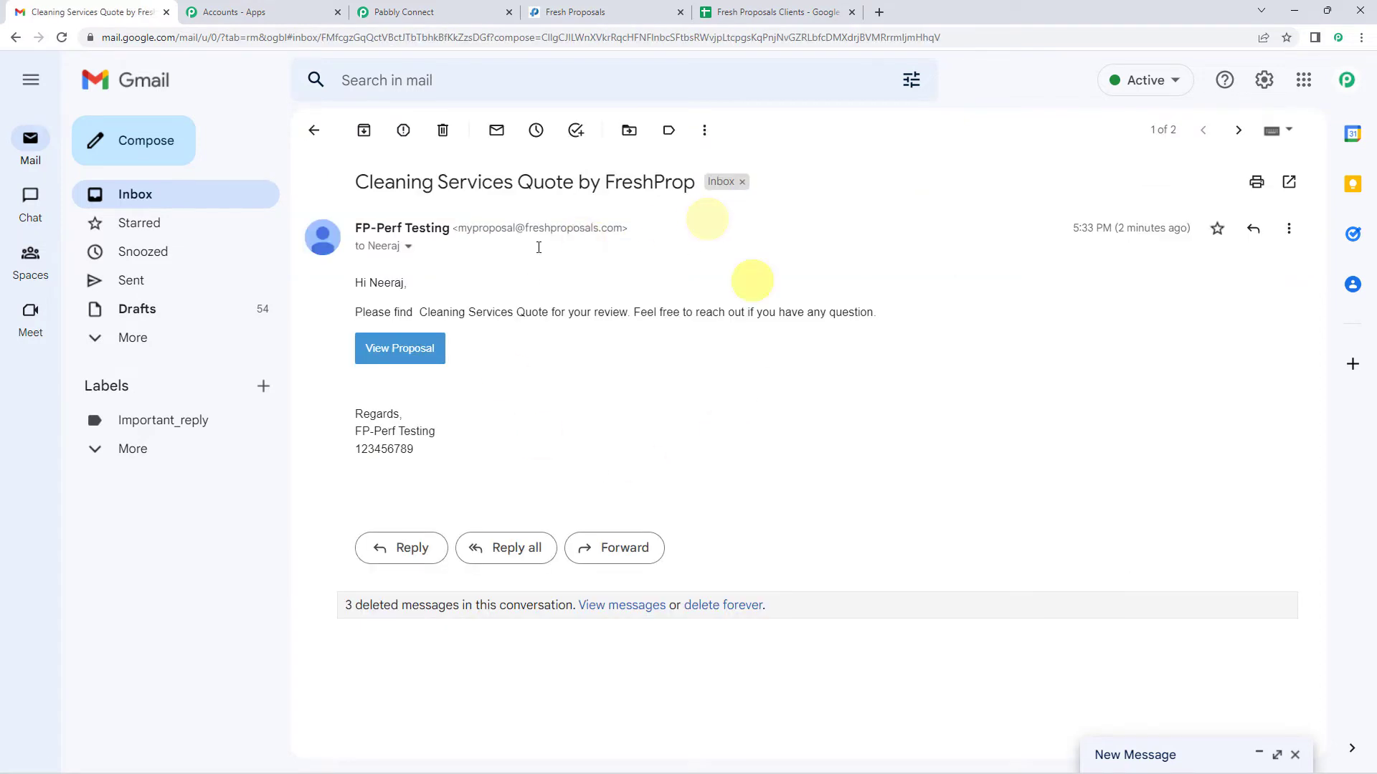
click(398, 358)
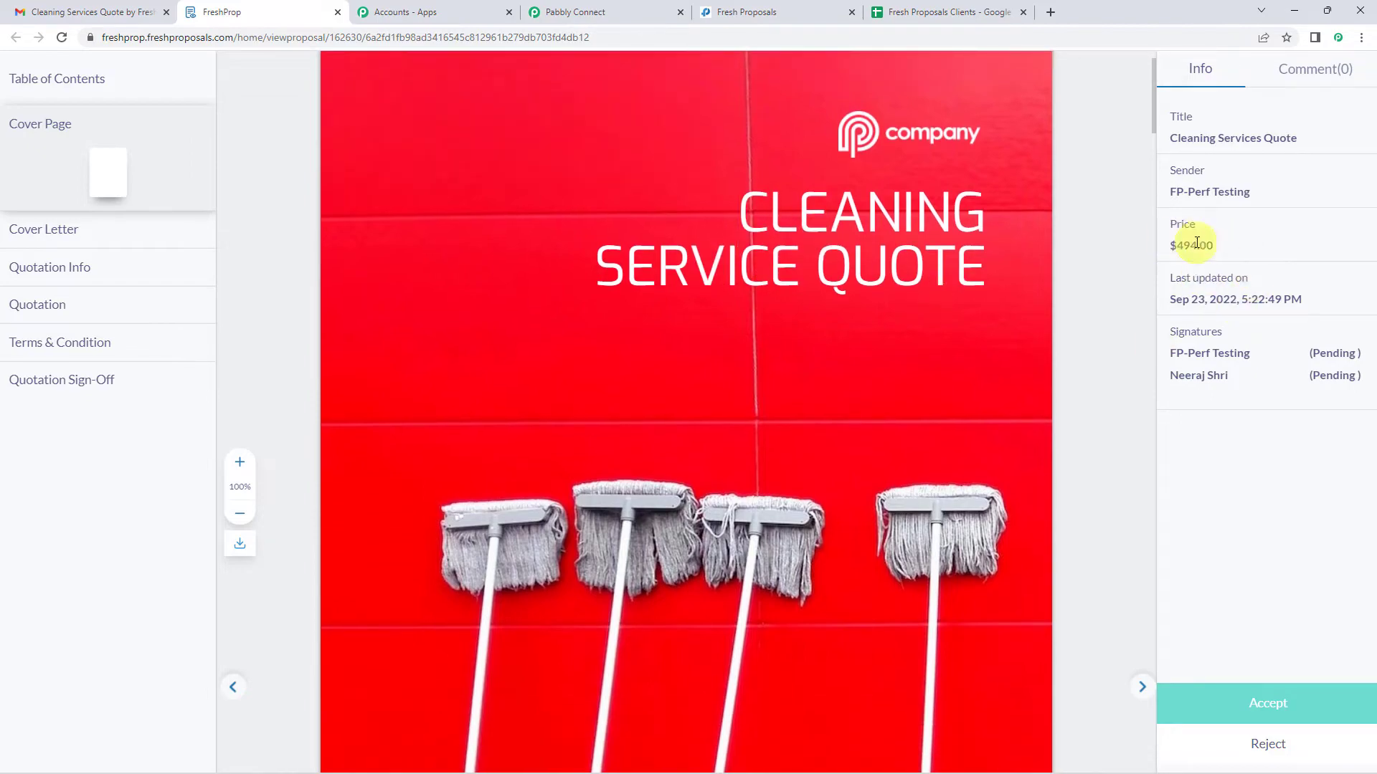
- Review the Cleaning Services Quote through to its sign-off page, and reject it with the reason "Yes, no"
scroll(830, 412, down, 10)
scroll(695, 466, down, 20)
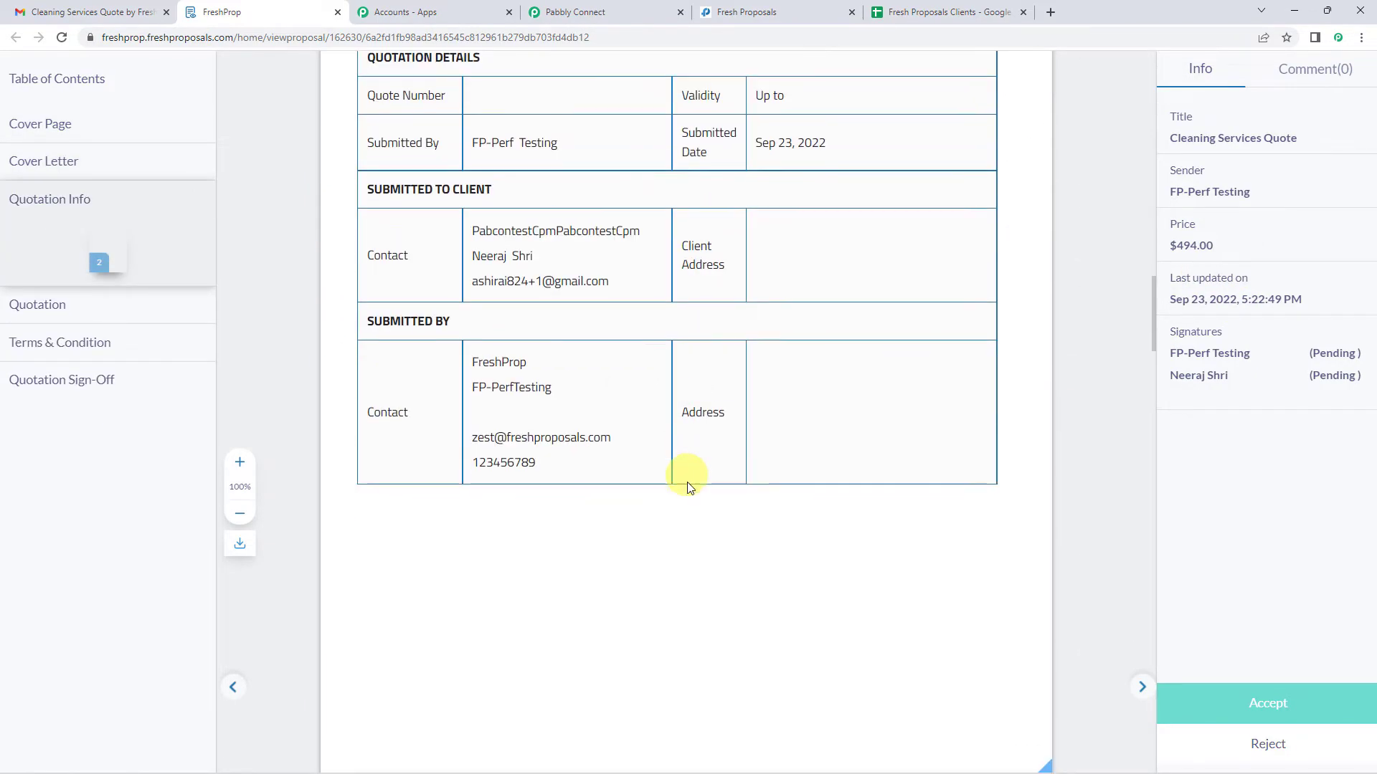
scroll(687, 481, down, 5)
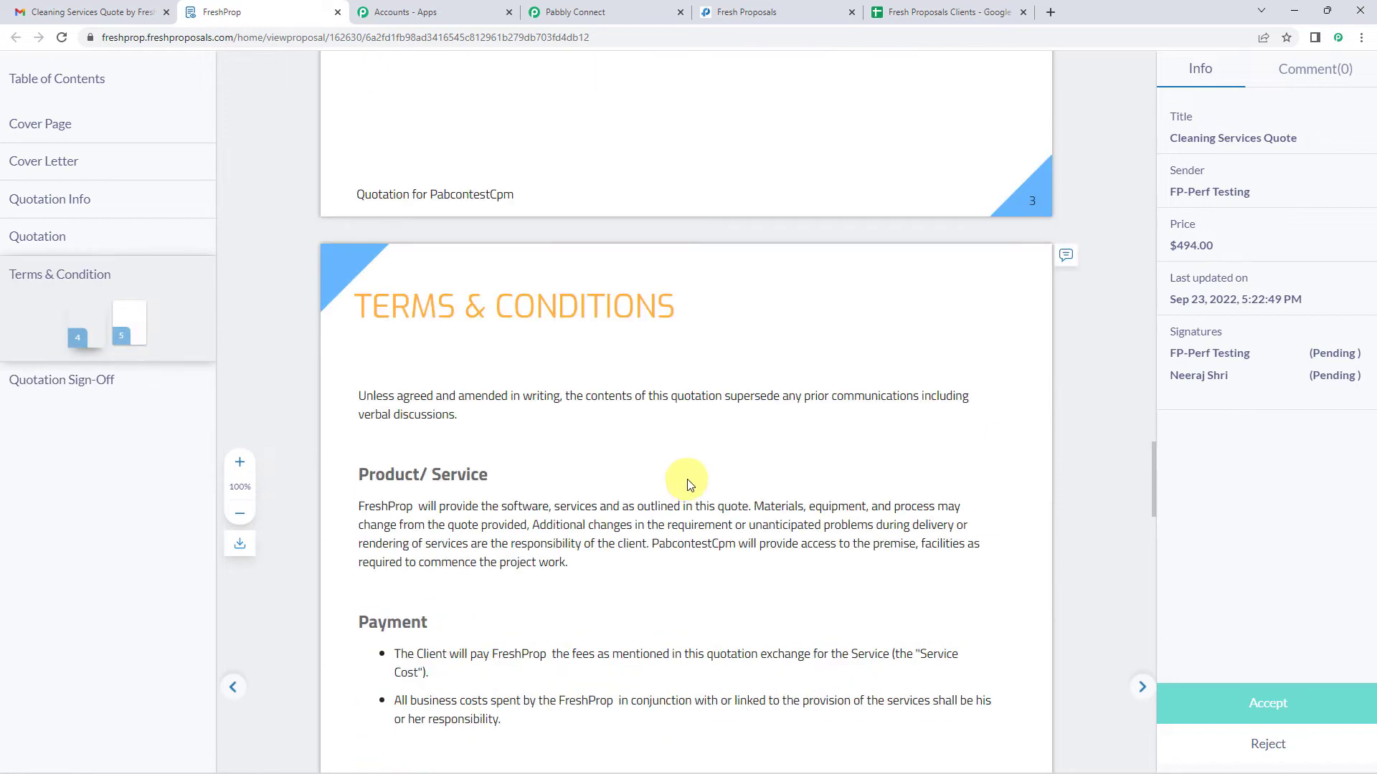
click(1265, 753)
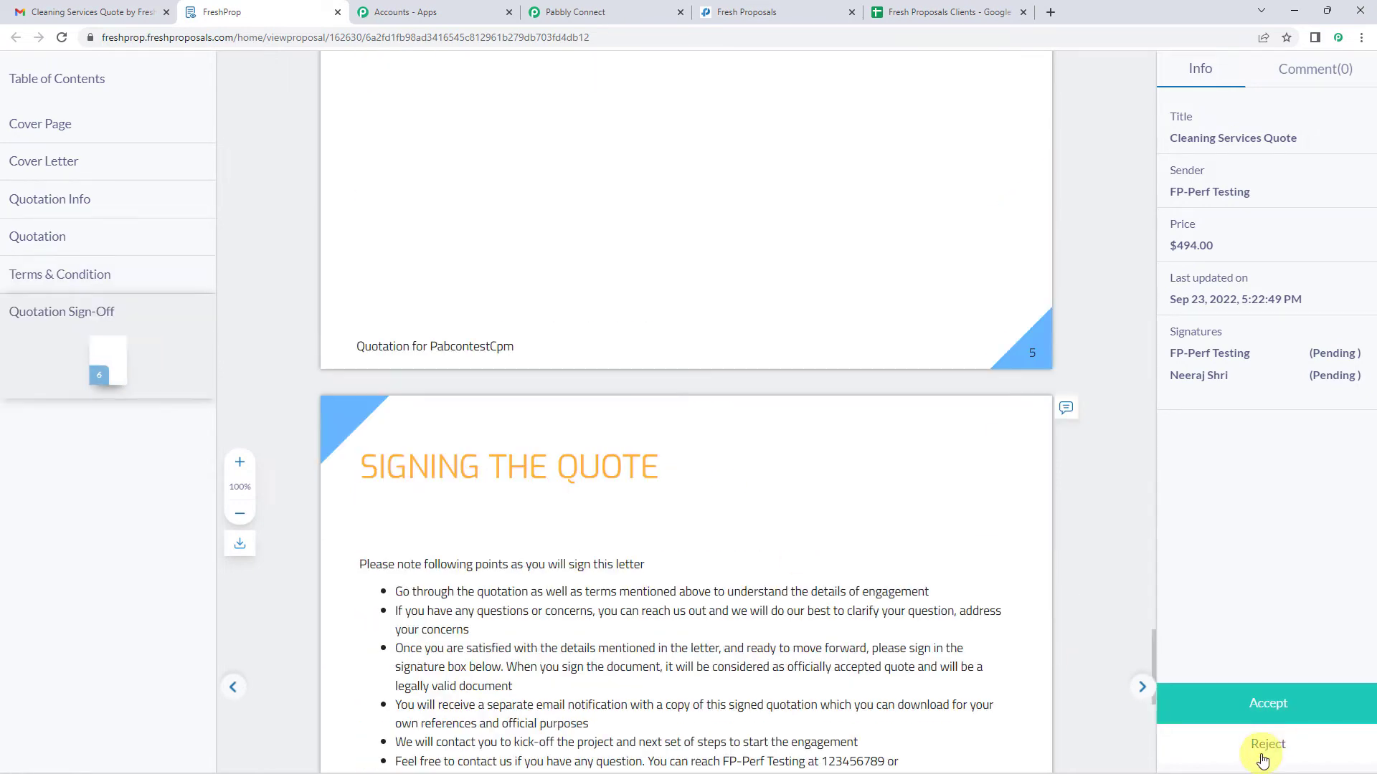
click(1262, 750)
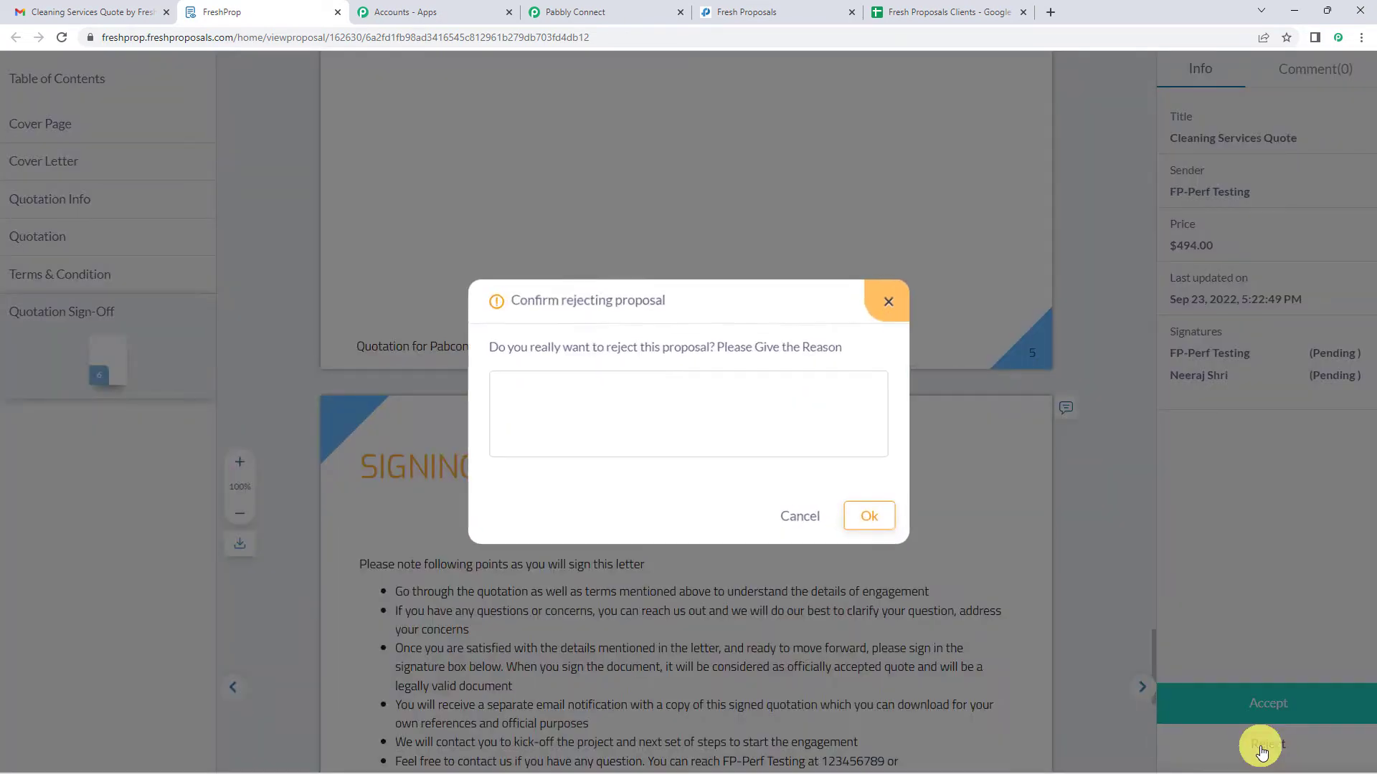
click(594, 434)
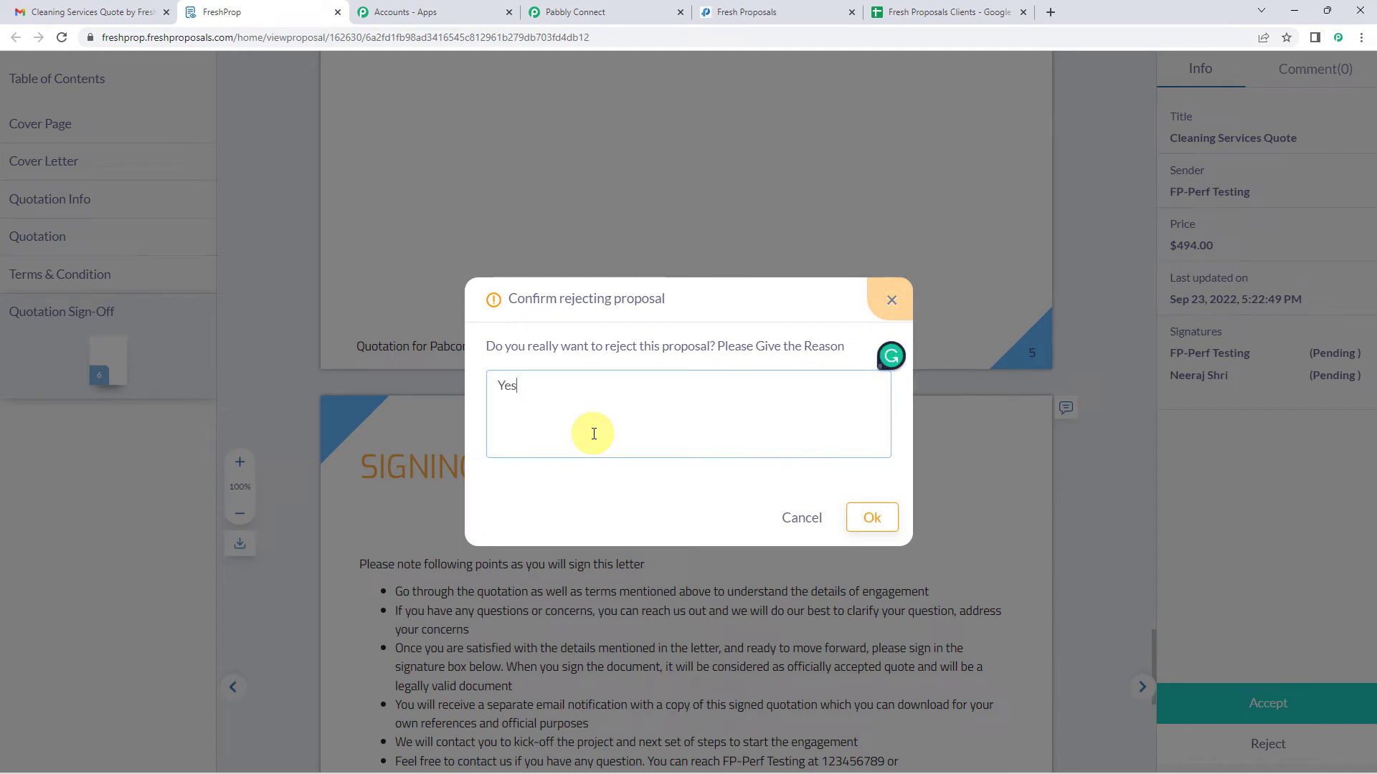
text(Yes, no)
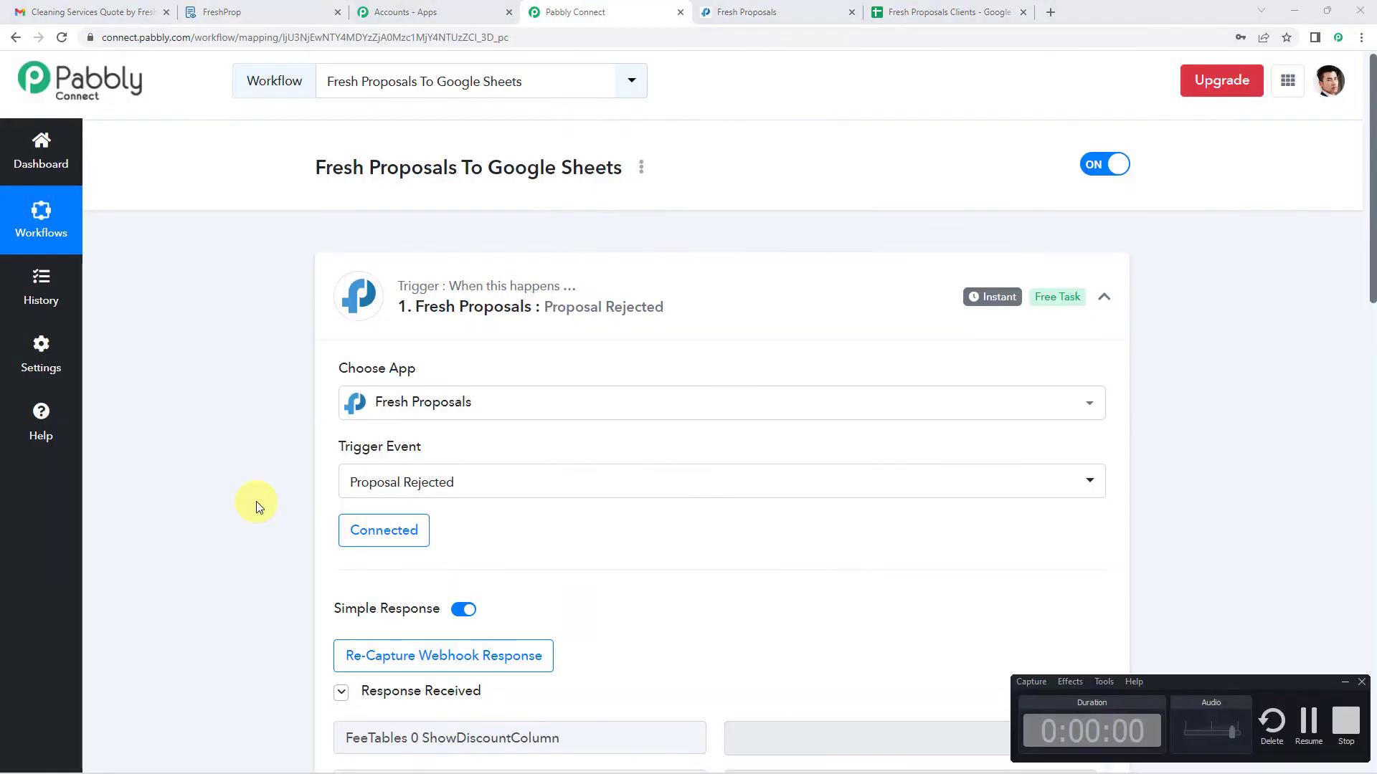
- Switch to Pabbly Connect and examine the proposal name and other leading fields of the received Proposal Rejected response
scroll(261, 411, down, 5)
scroll(643, 301, up, 1)
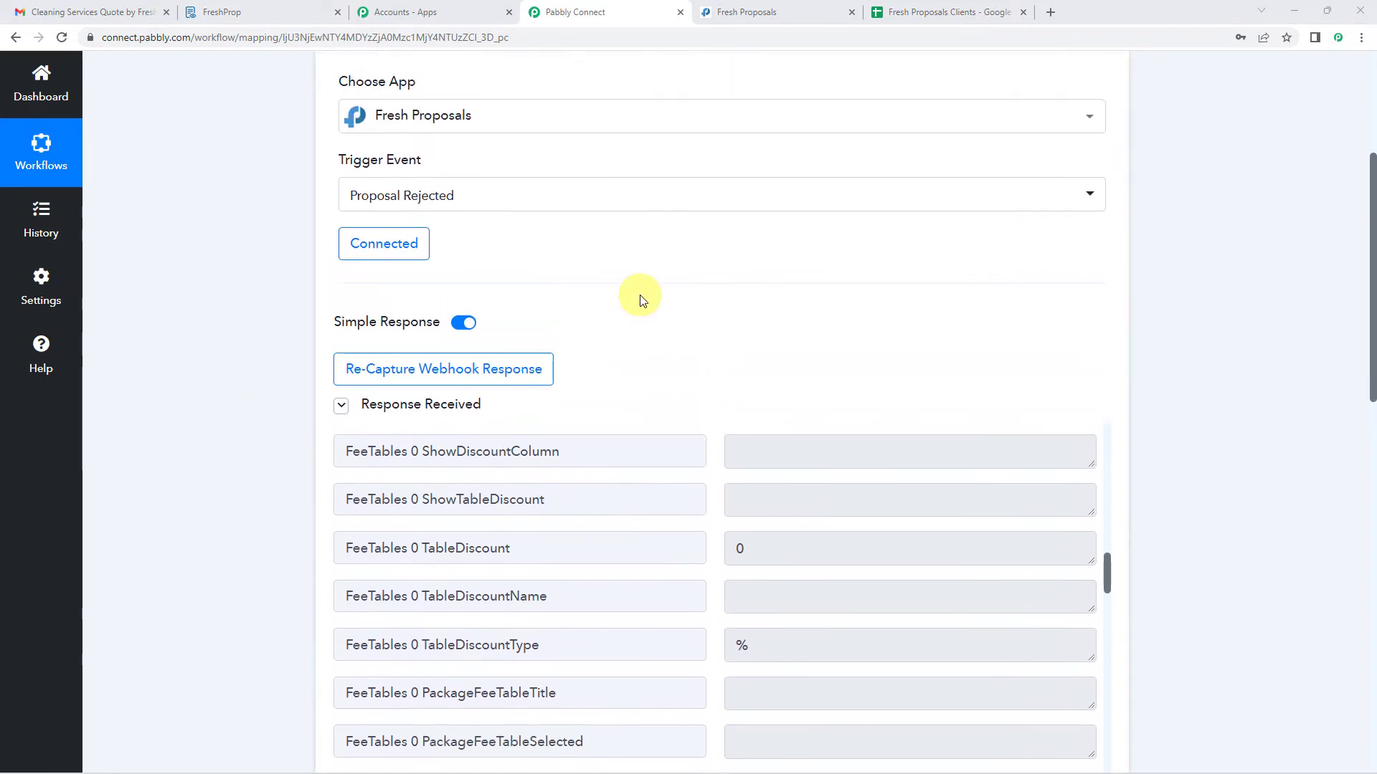
scroll(645, 308, down, 3)
scroll(668, 454, up, 10)
scroll(298, 413, up, 1)
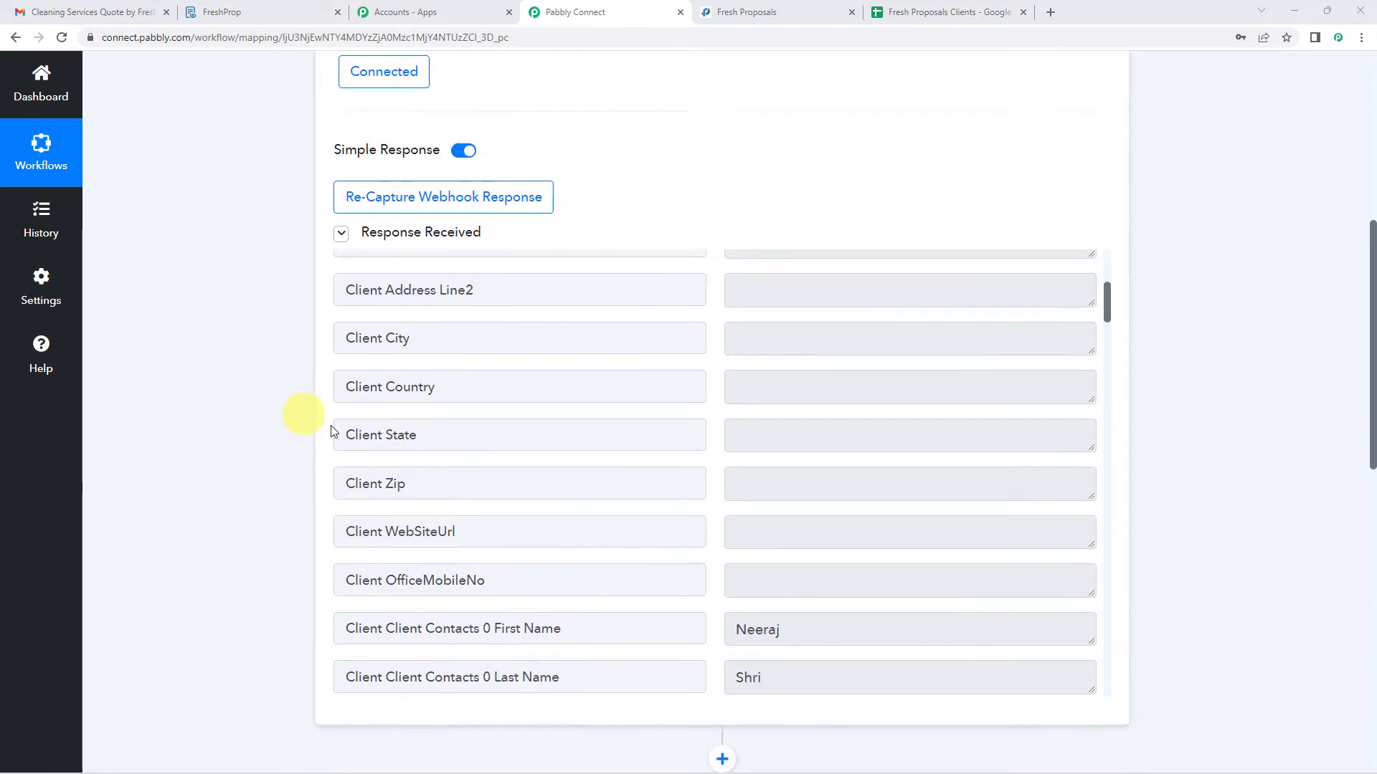
scroll(571, 449, up, 10)
scroll(694, 413, down, 4)
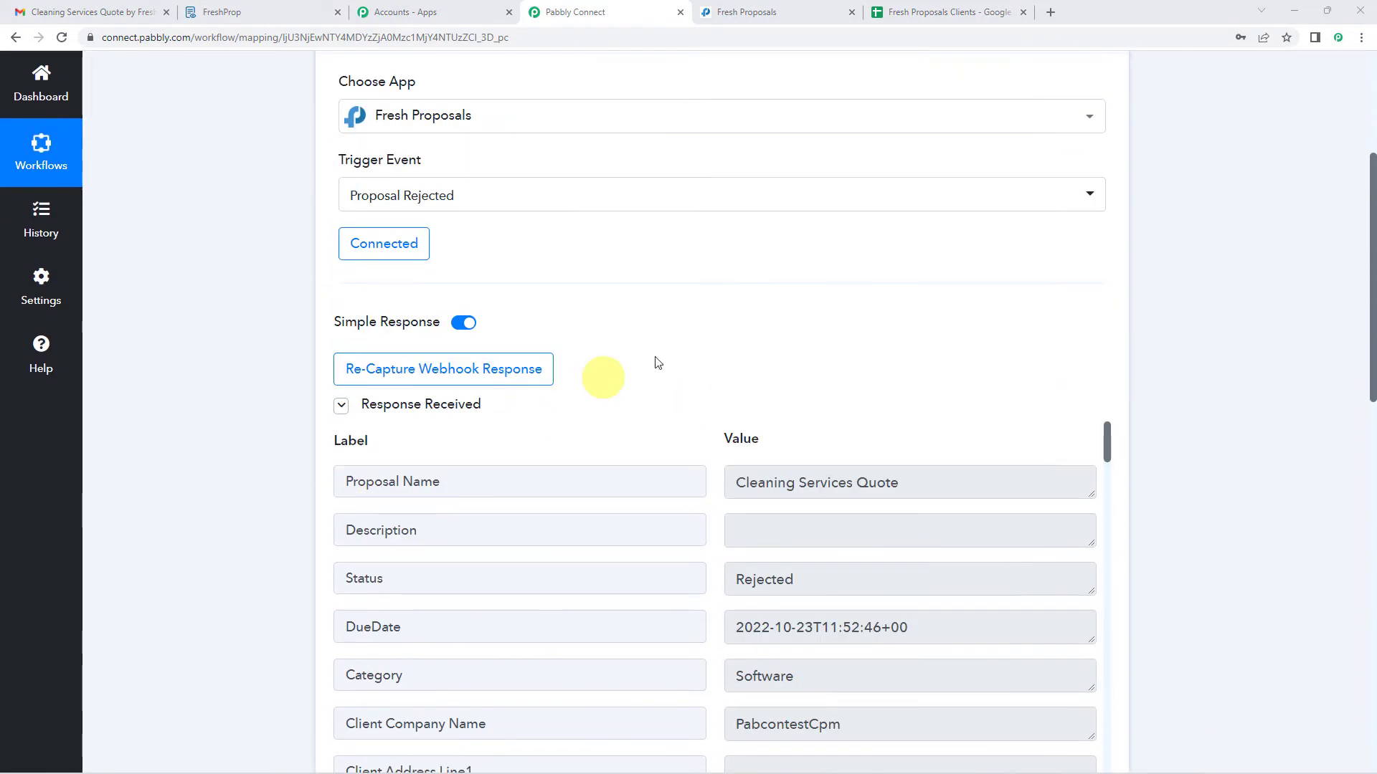
scroll(481, 263, down, 3)
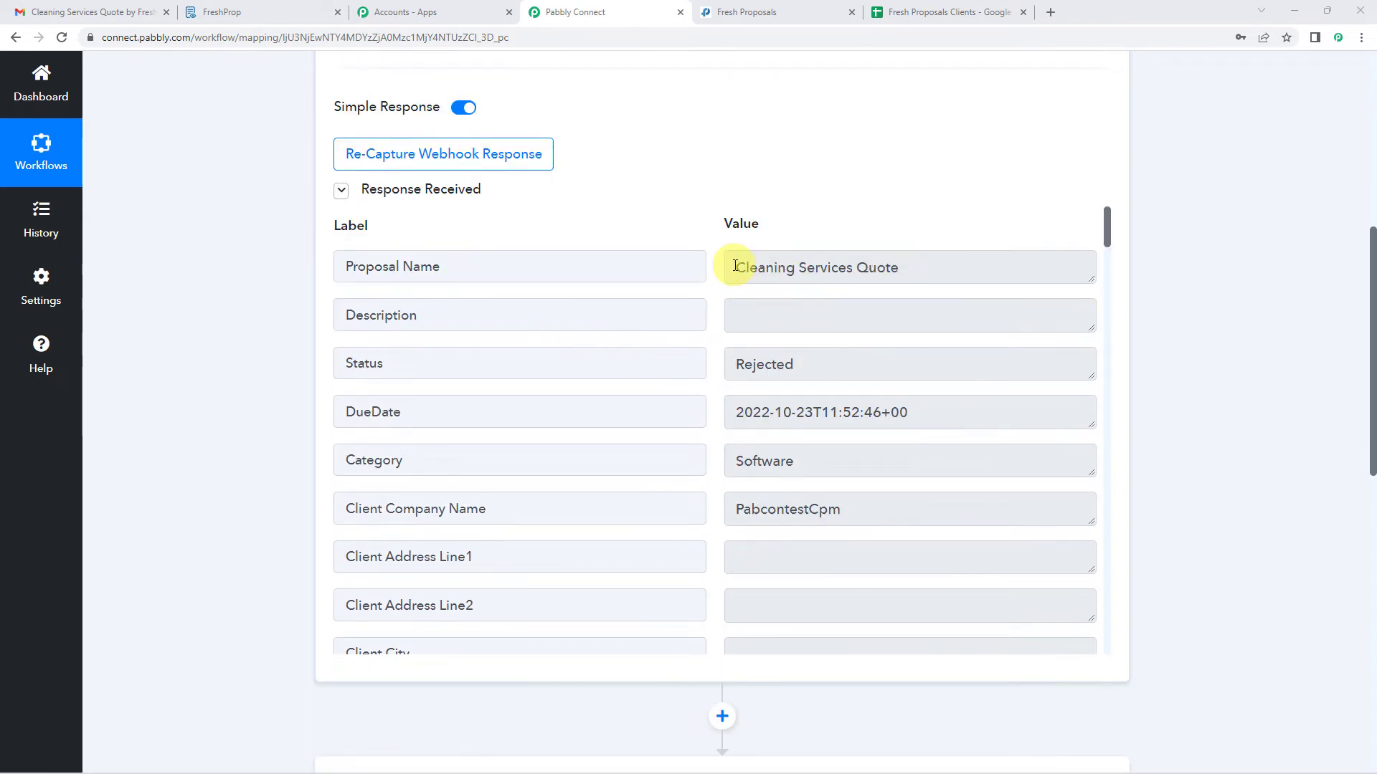
drag(735, 266, 928, 268)
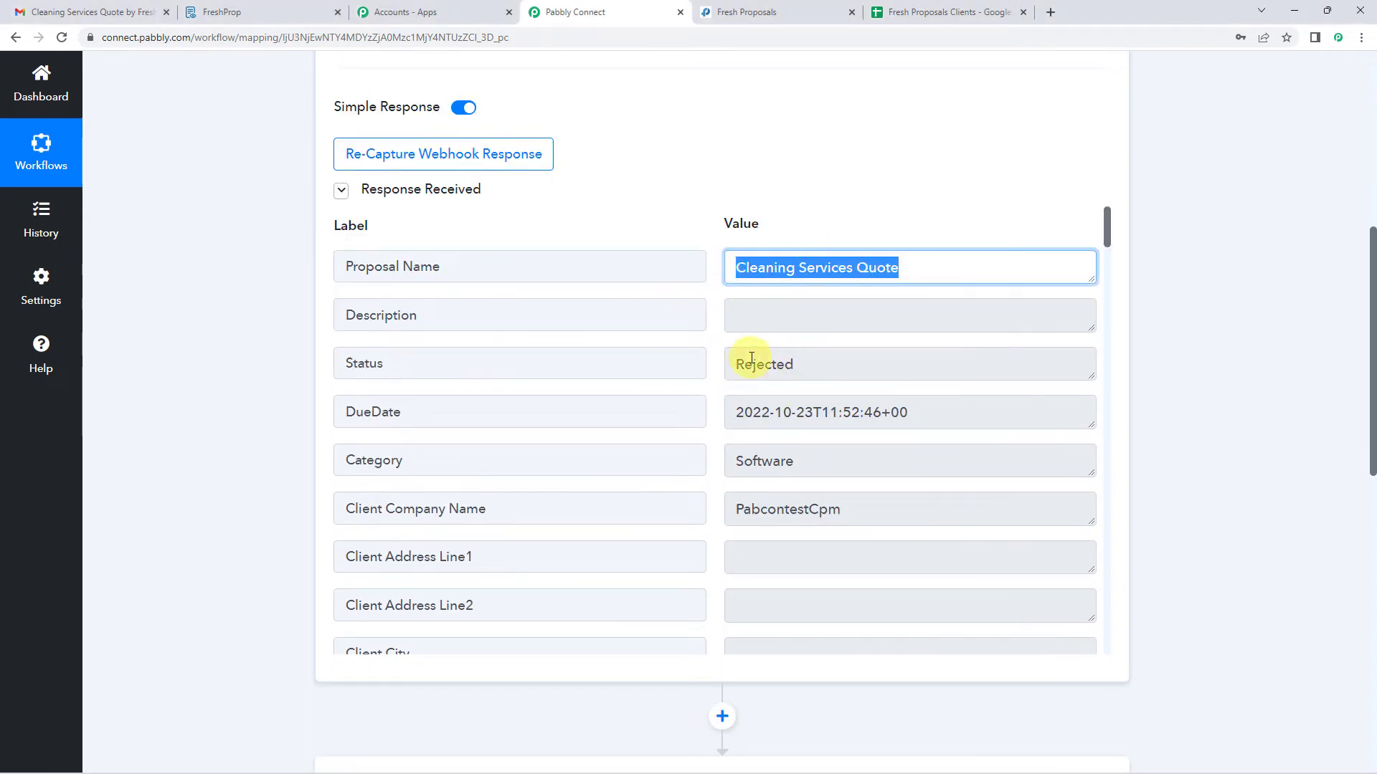
- Check the status, client contact, price and fee table fields in the received trigger response
scroll(830, 203, down, 2)
scroll(786, 299, down, 7)
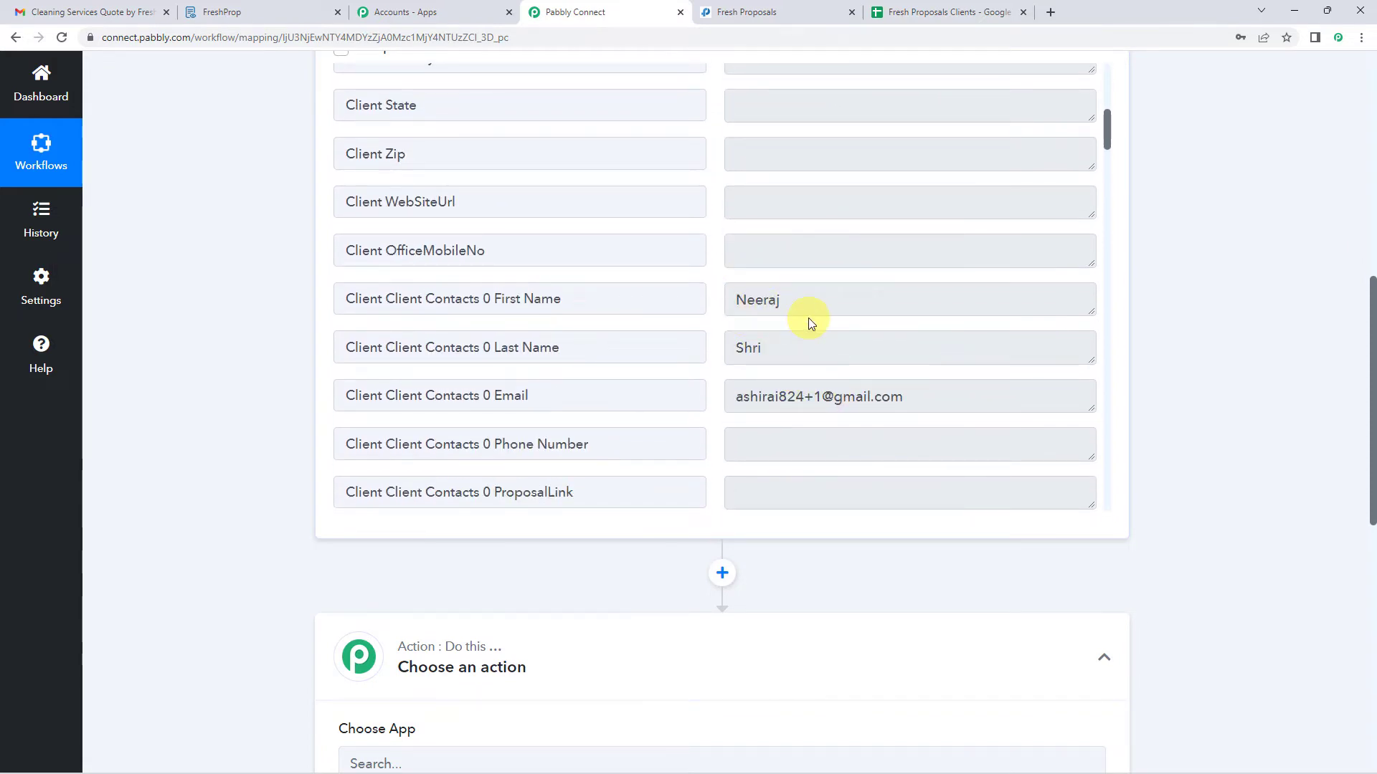
scroll(807, 316, down, 3)
scroll(805, 320, up, 2)
scroll(806, 308, down, 1)
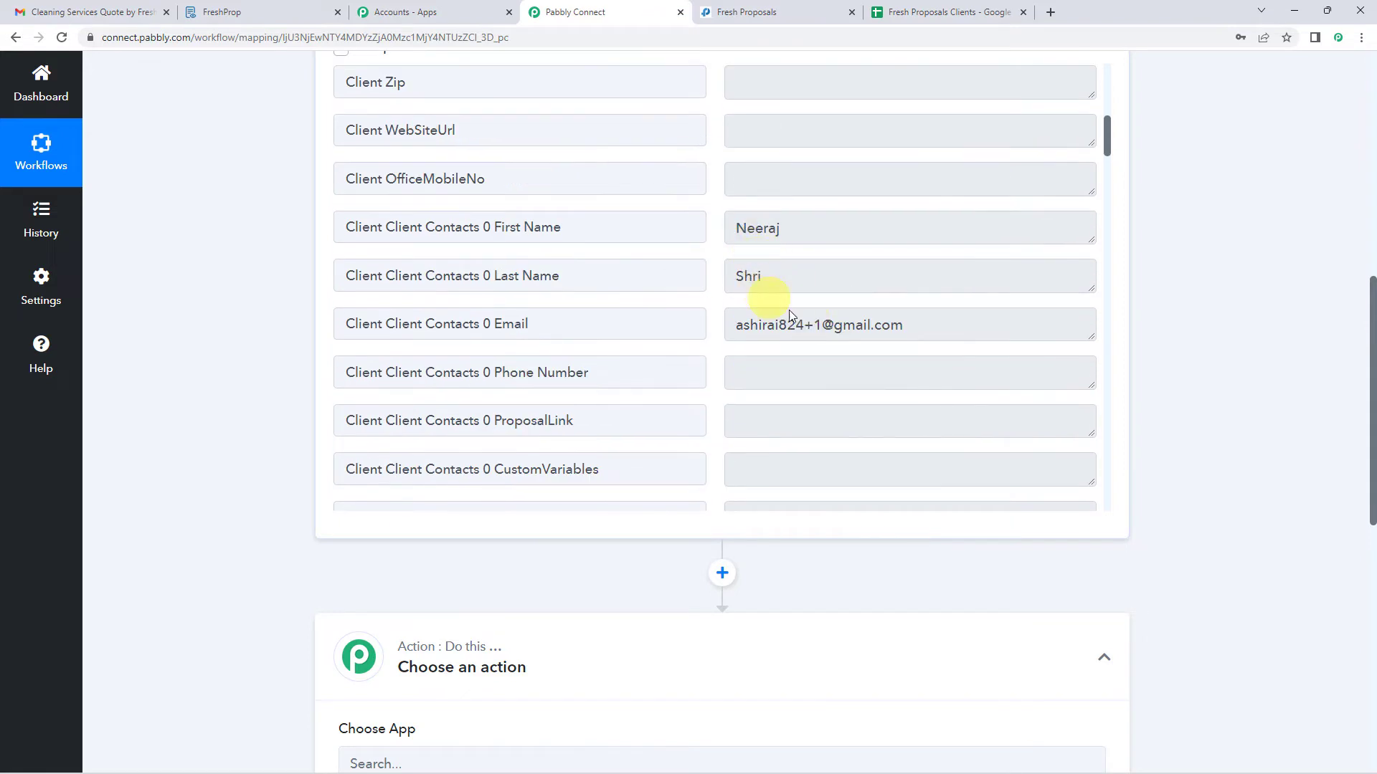
scroll(796, 317, down, 4)
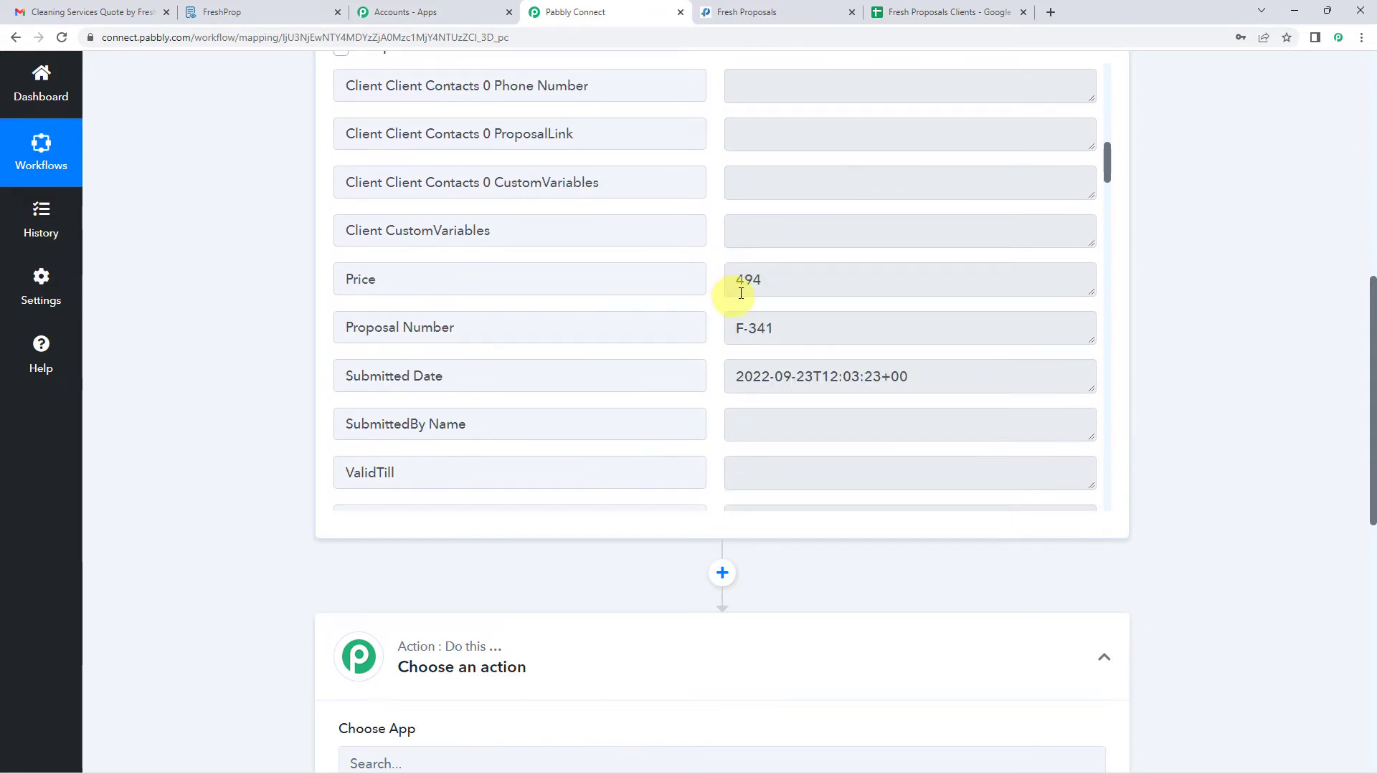
scroll(766, 330, down, 8)
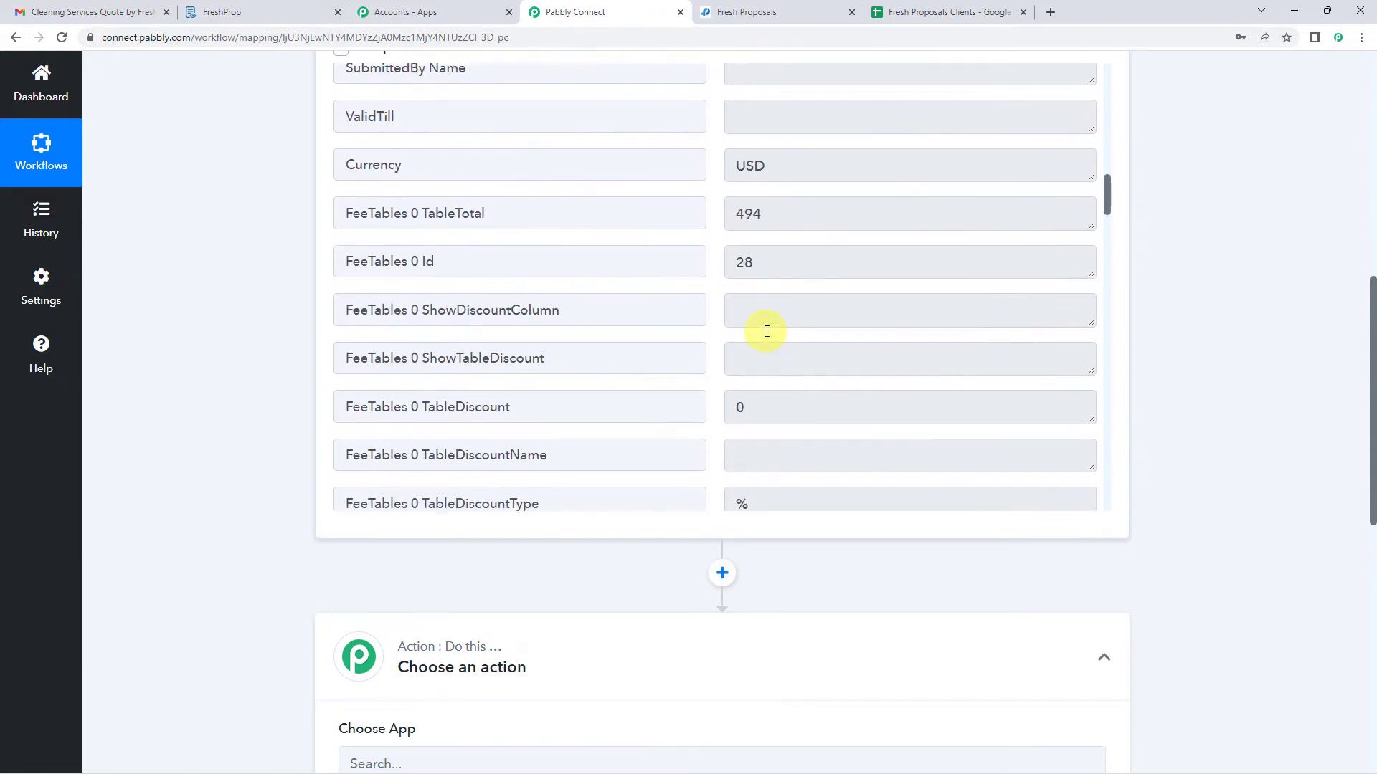
scroll(739, 252, up, 4)
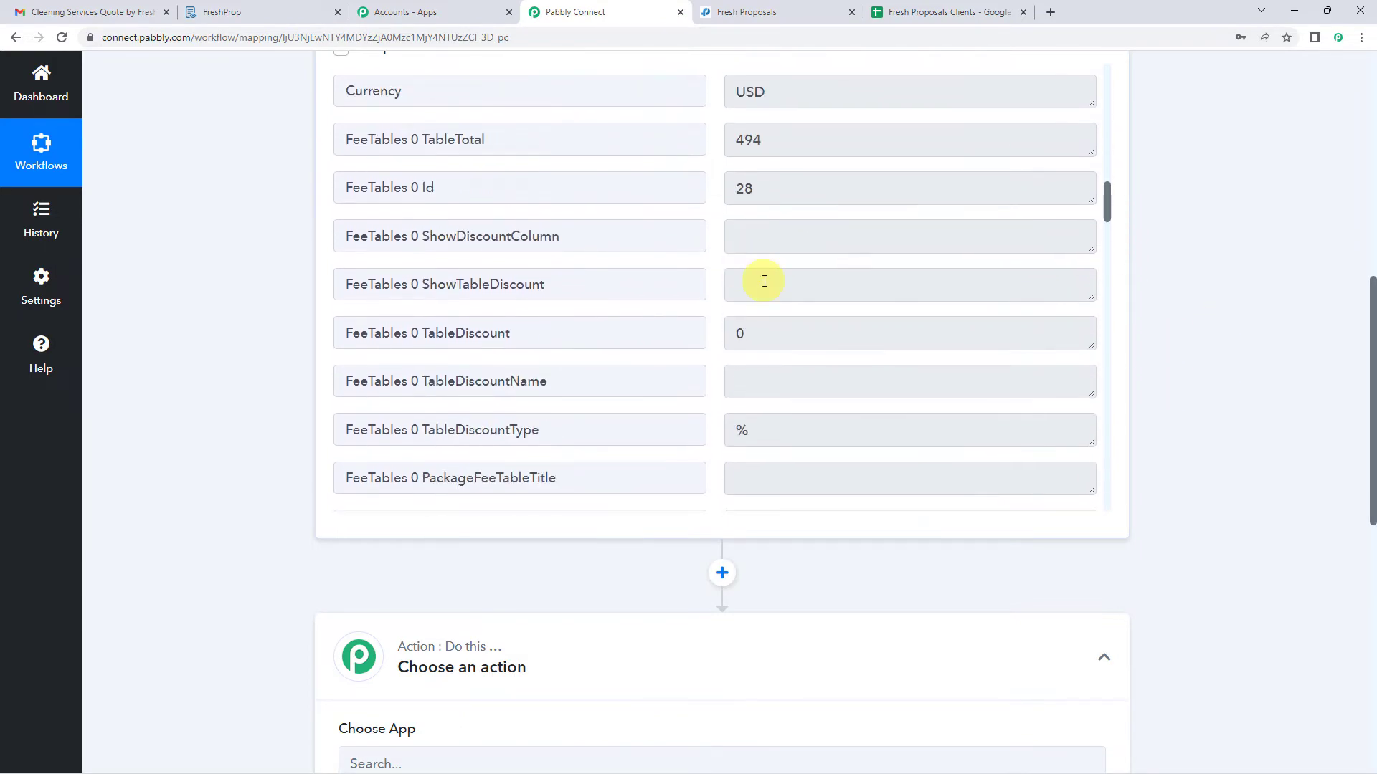
scroll(222, 391, up, 9)
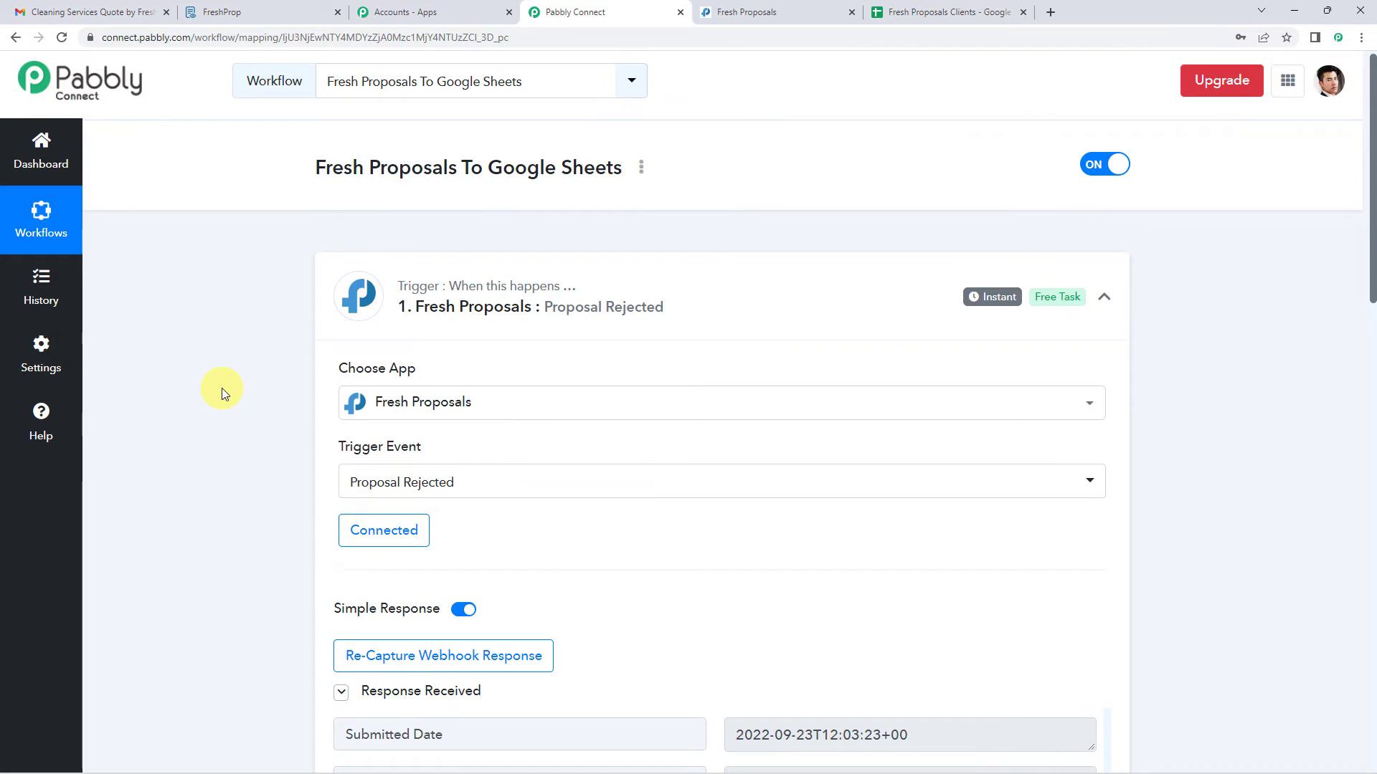
- Set the workflow's action app to Google Sheets with the Add New Row action event
scroll(273, 384, down, 13)
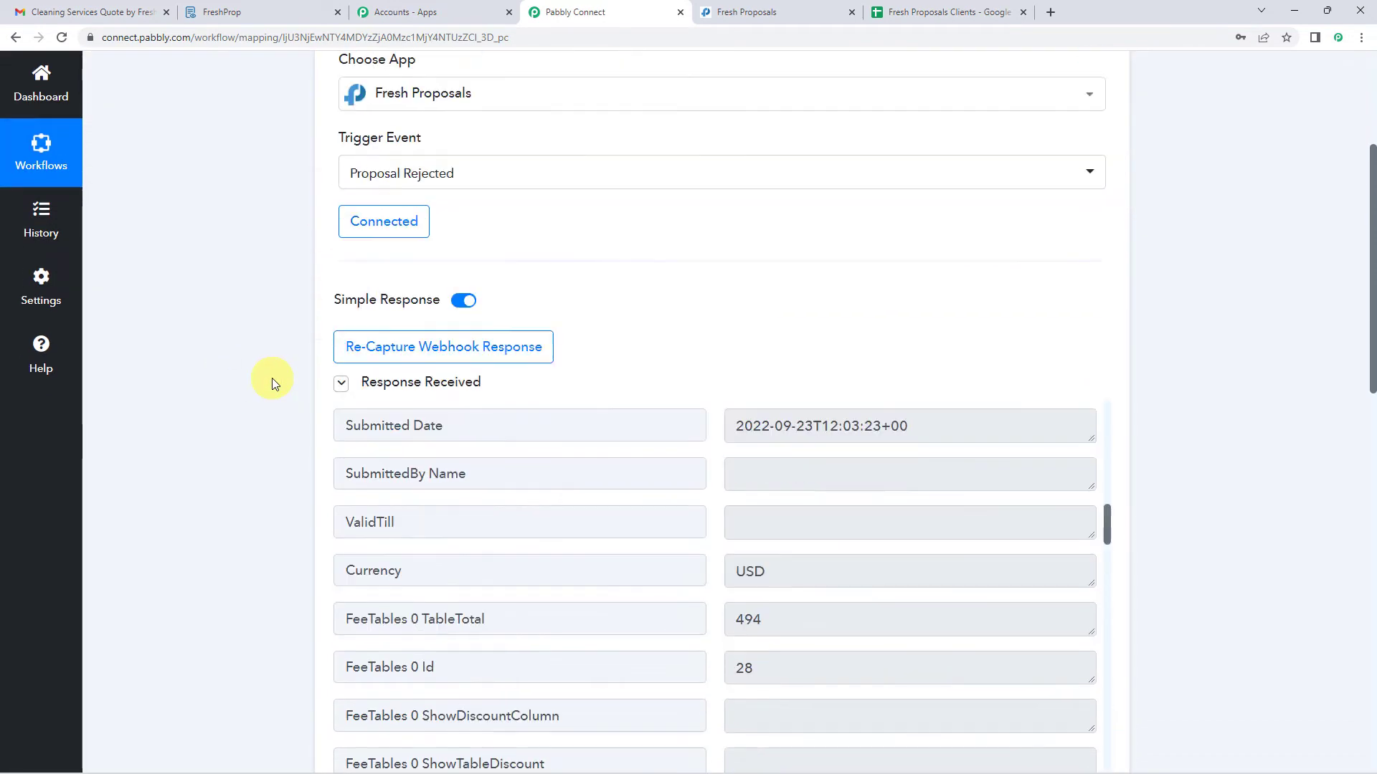
scroll(456, 395, down, 2)
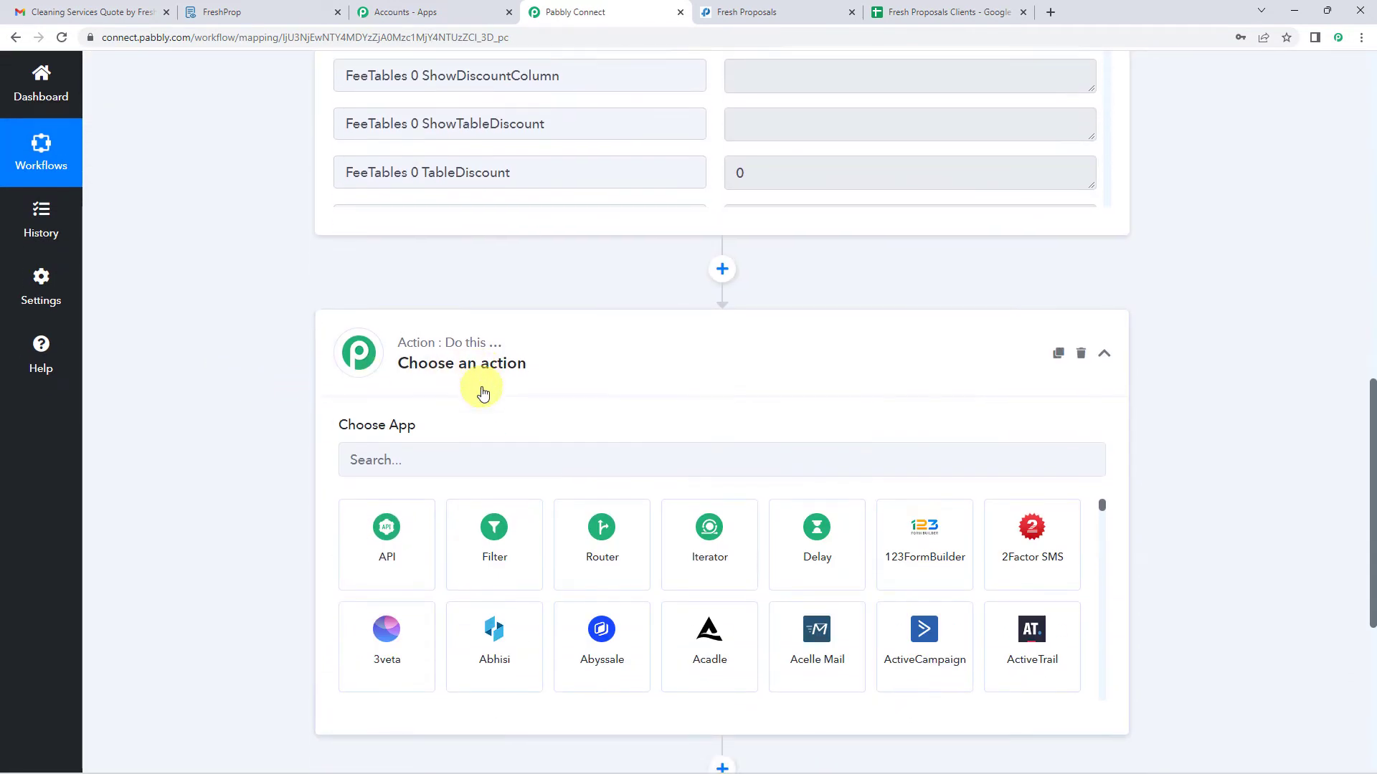
click(454, 338)
text(g)
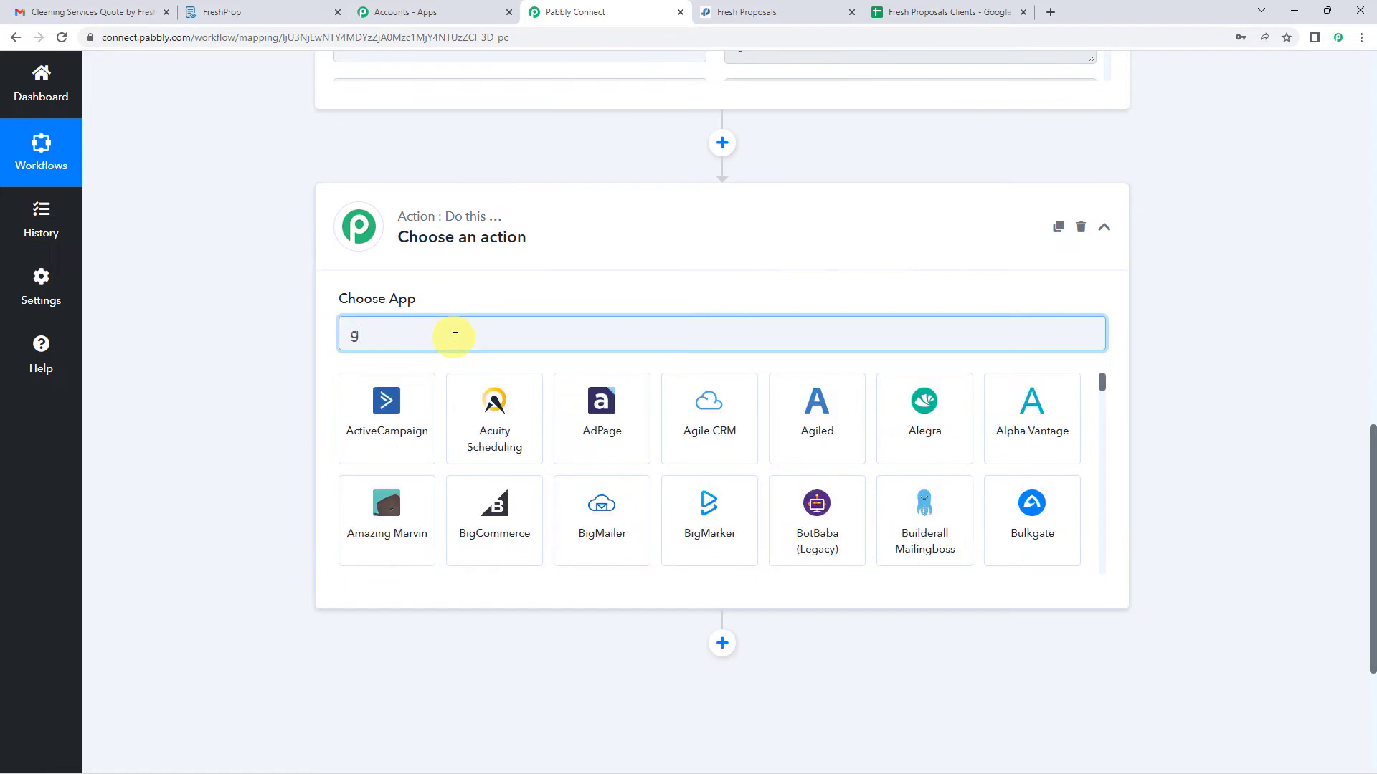
text(oogle )
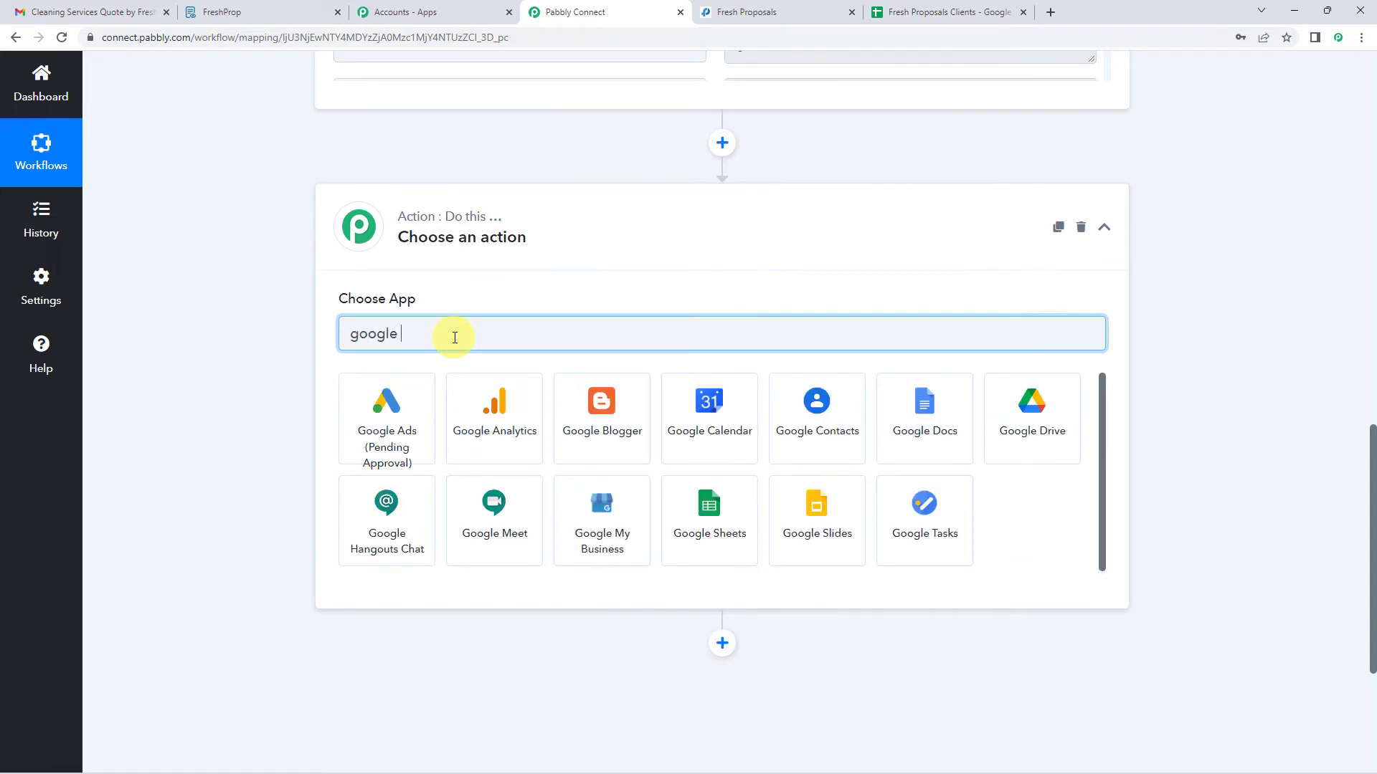
text(sh)
click(390, 430)
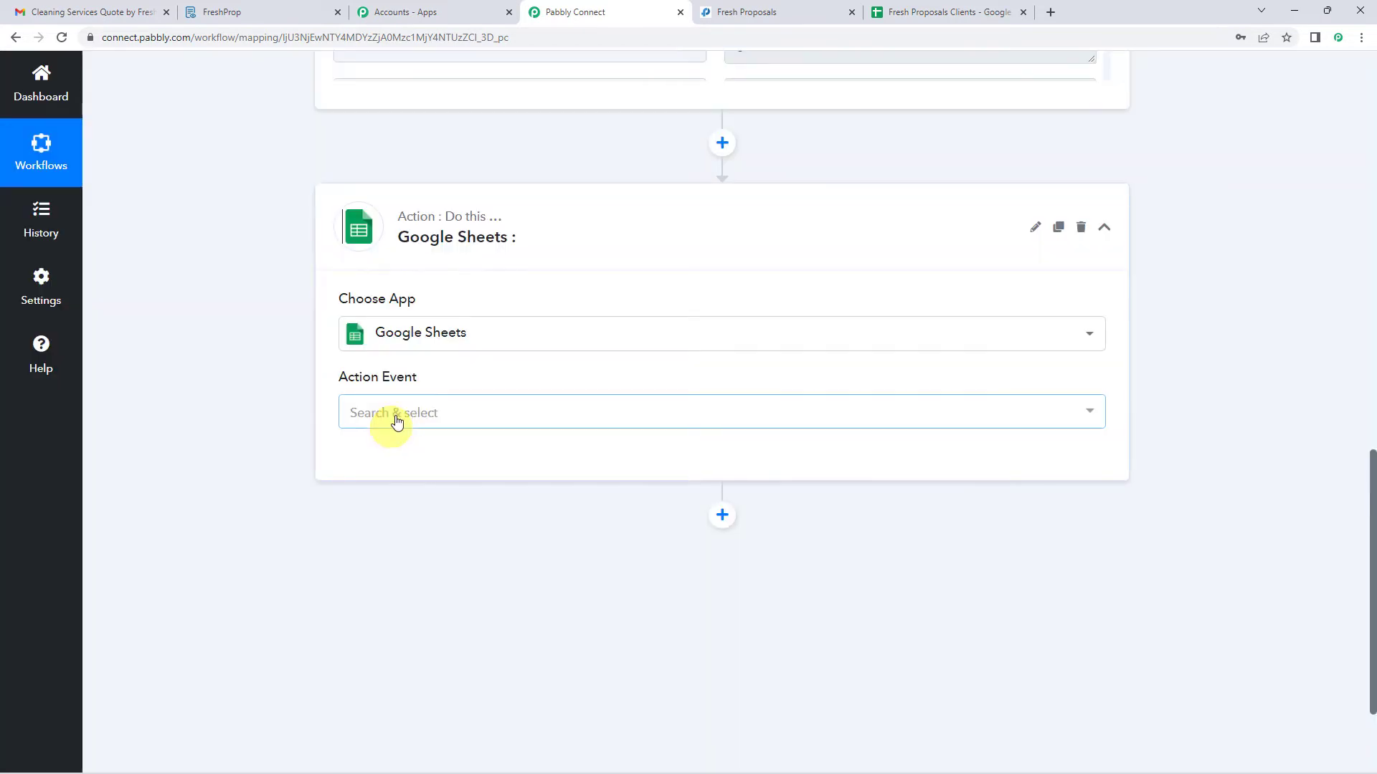
click(393, 414)
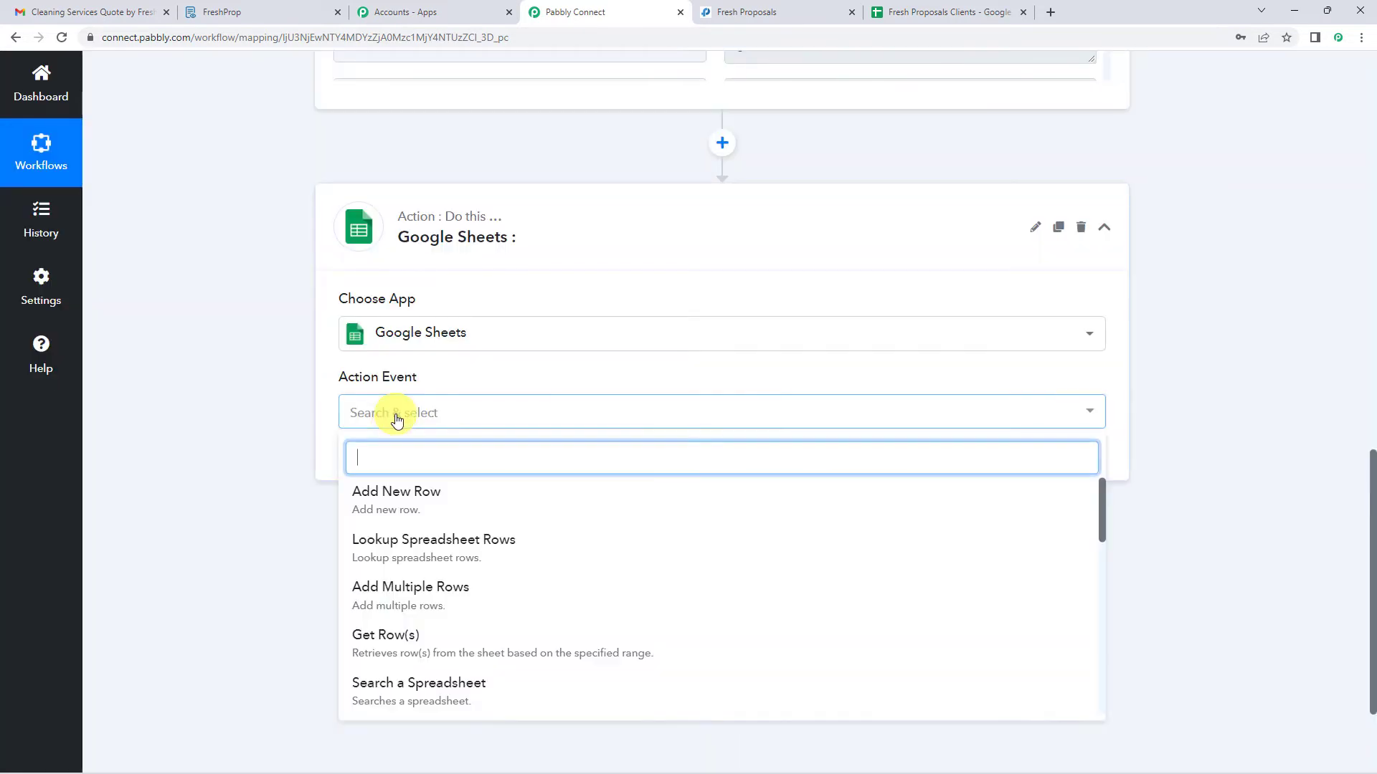
click(378, 504)
- Add a new Google Sheets connection for the action and authorize Pabbly Connect Sheets with the Pabbly Google account
scroll(278, 452, up, 12)
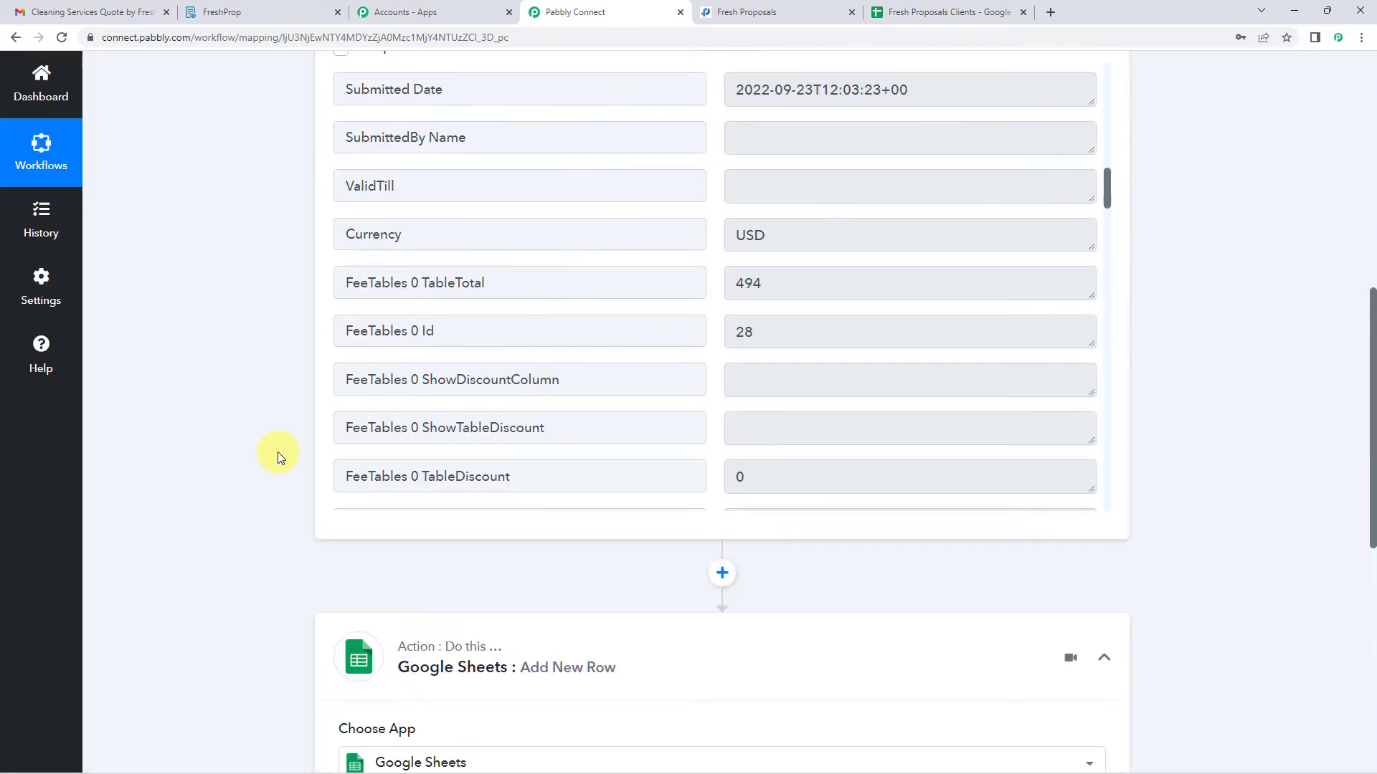
scroll(277, 452, up, 3)
scroll(271, 455, down, 3)
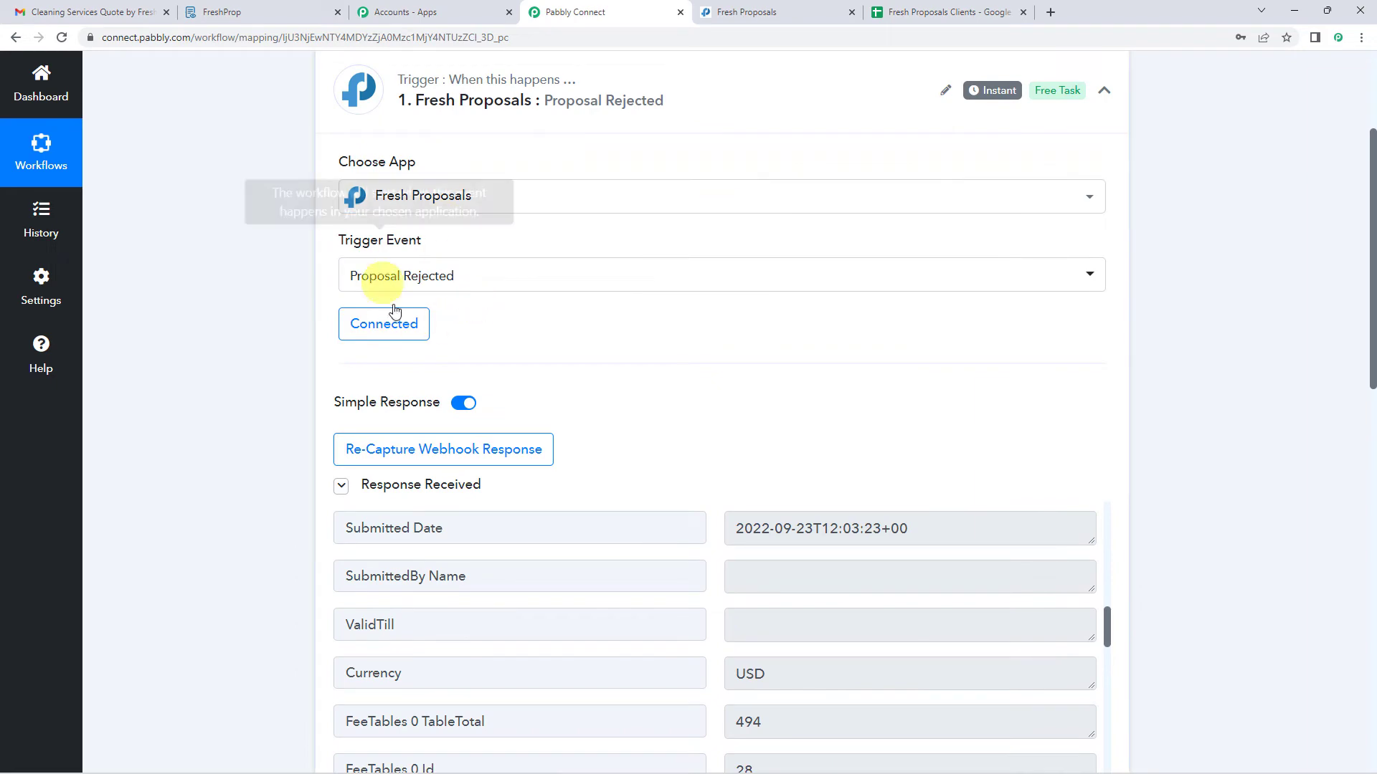
scroll(304, 359, down, 15)
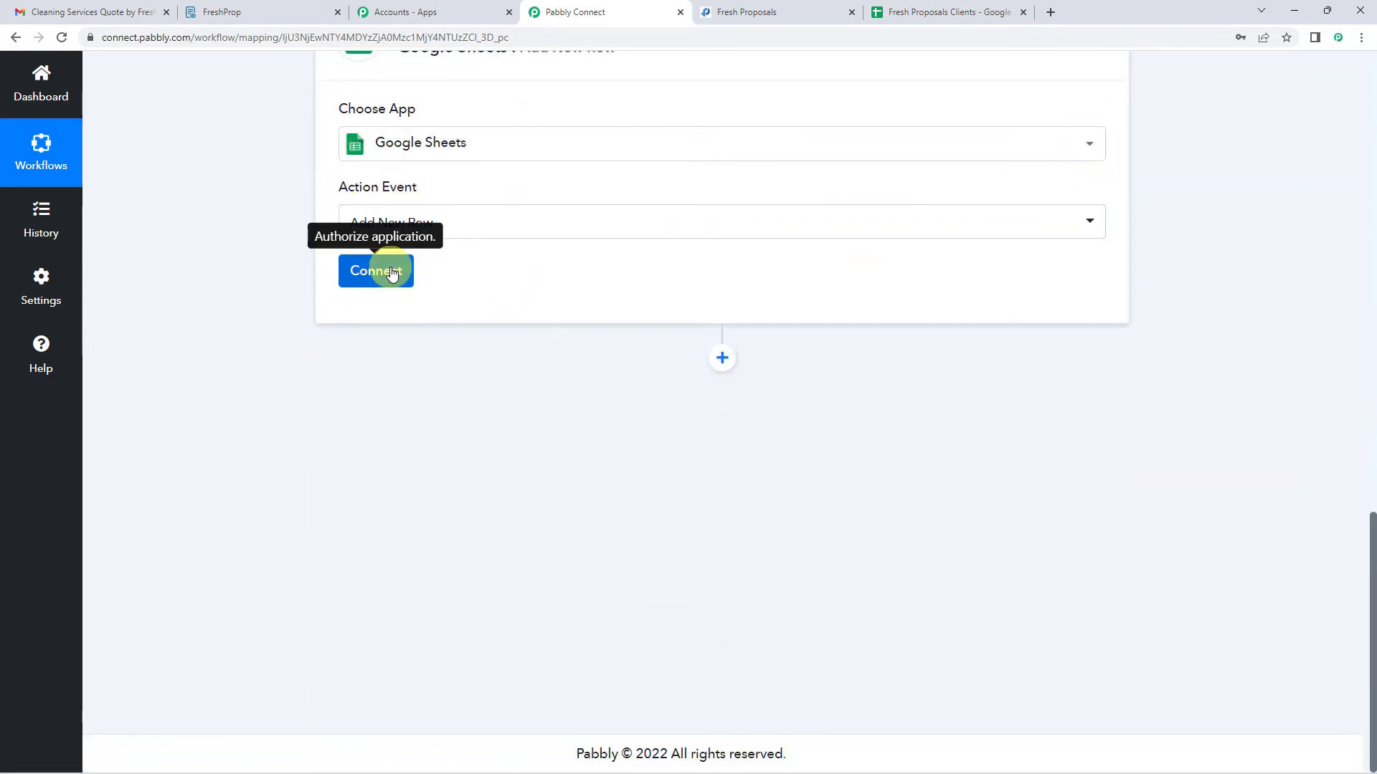
click(392, 273)
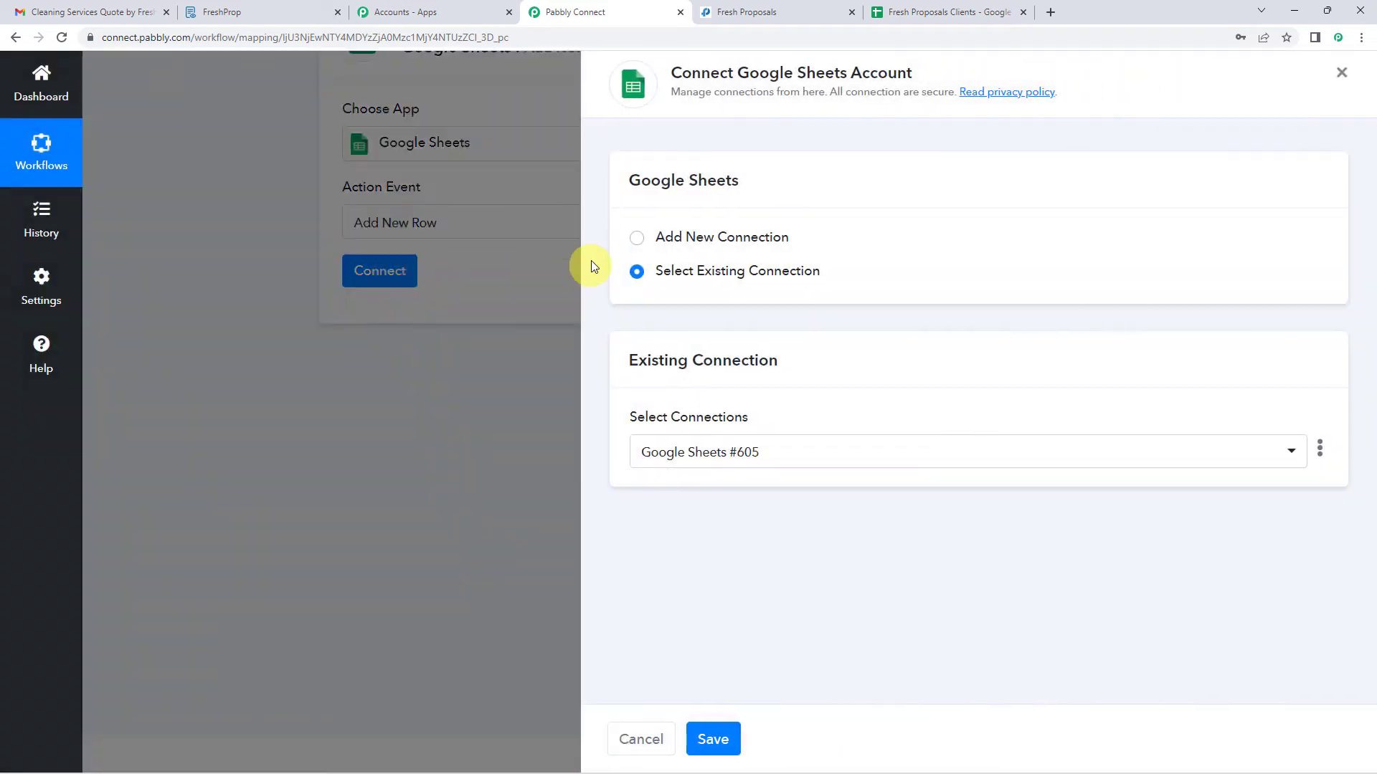
click(638, 244)
click(707, 427)
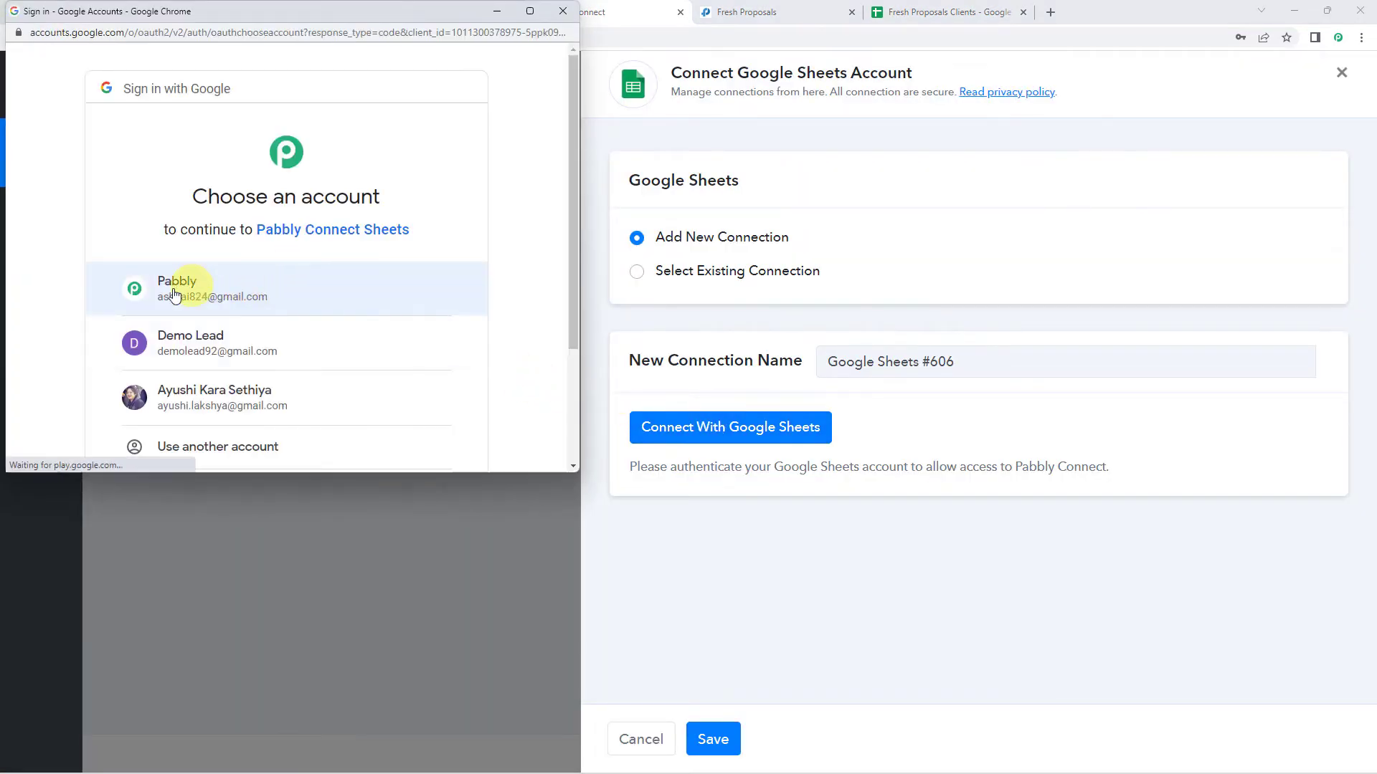
click(174, 294)
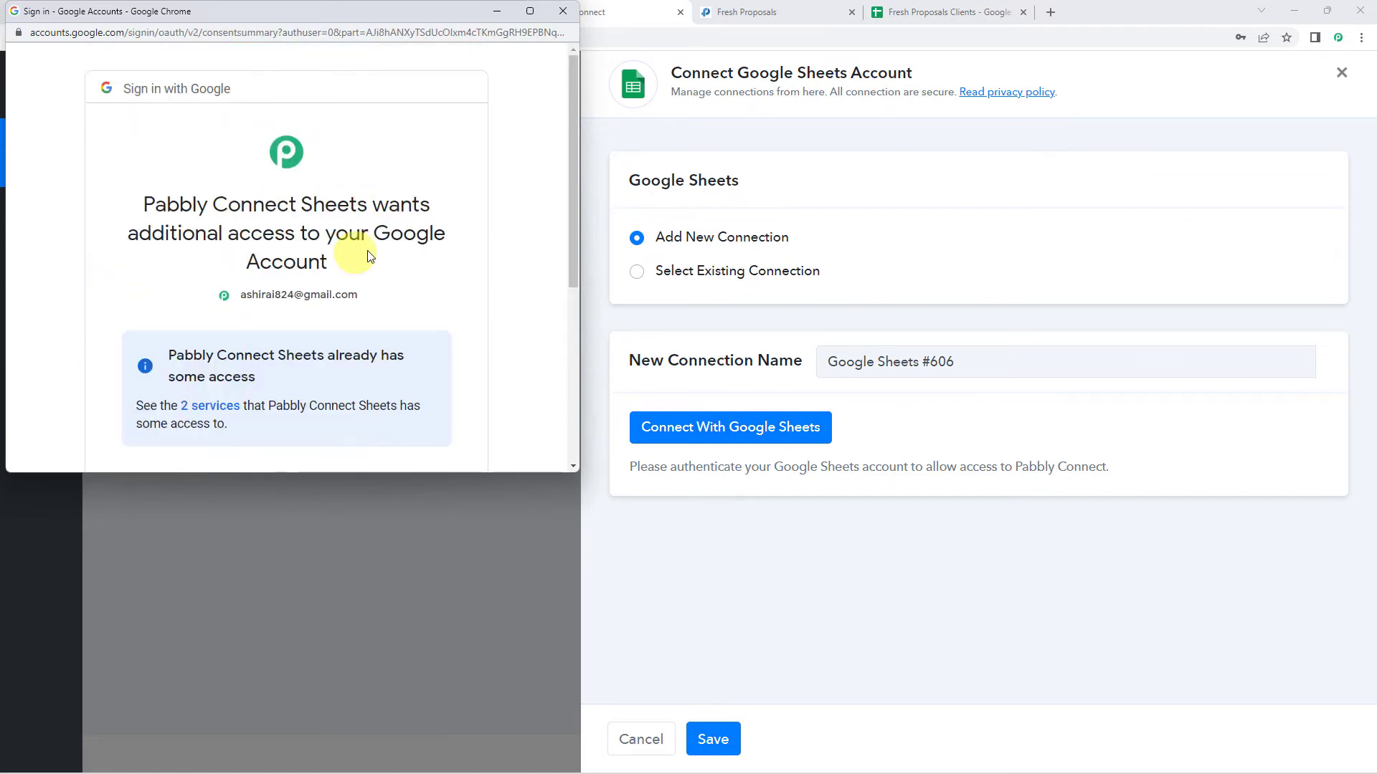
scroll(370, 256, down, 5)
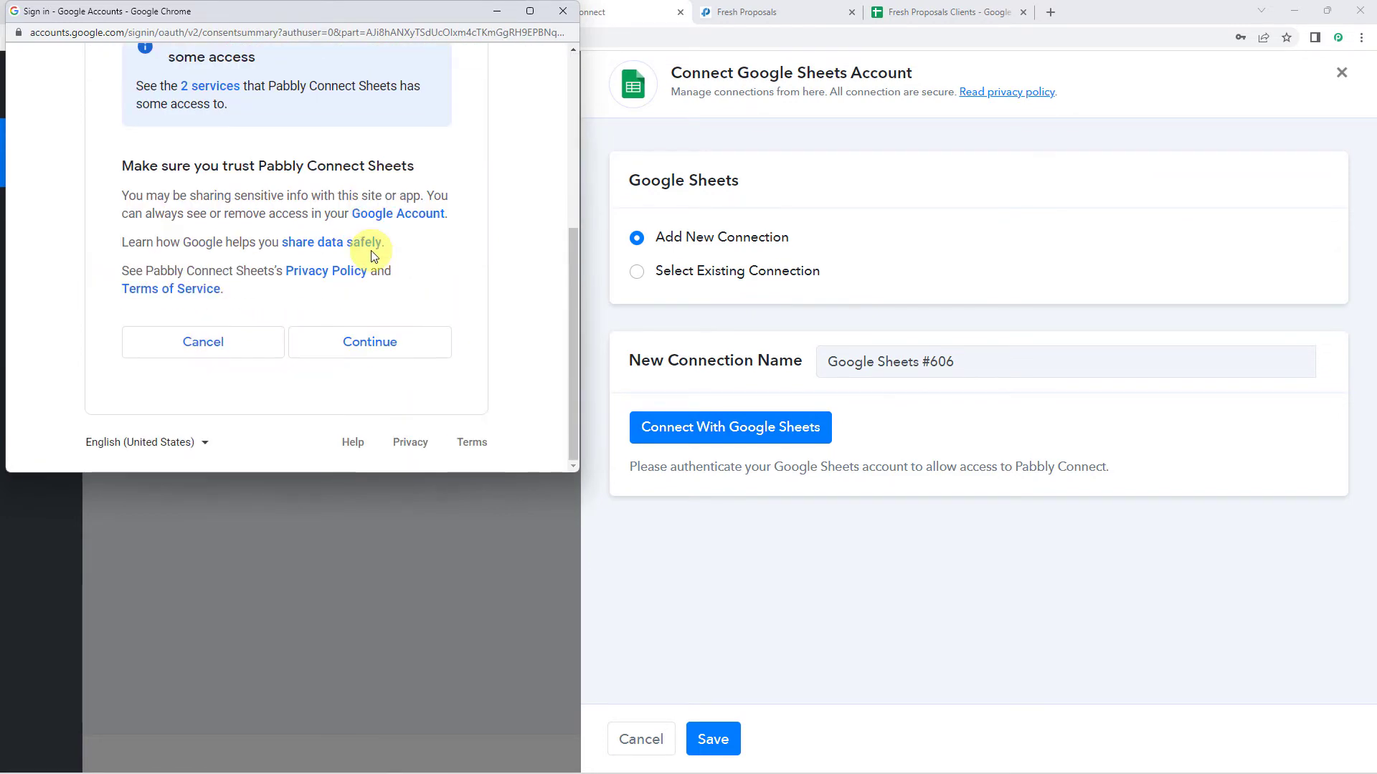
click(327, 352)
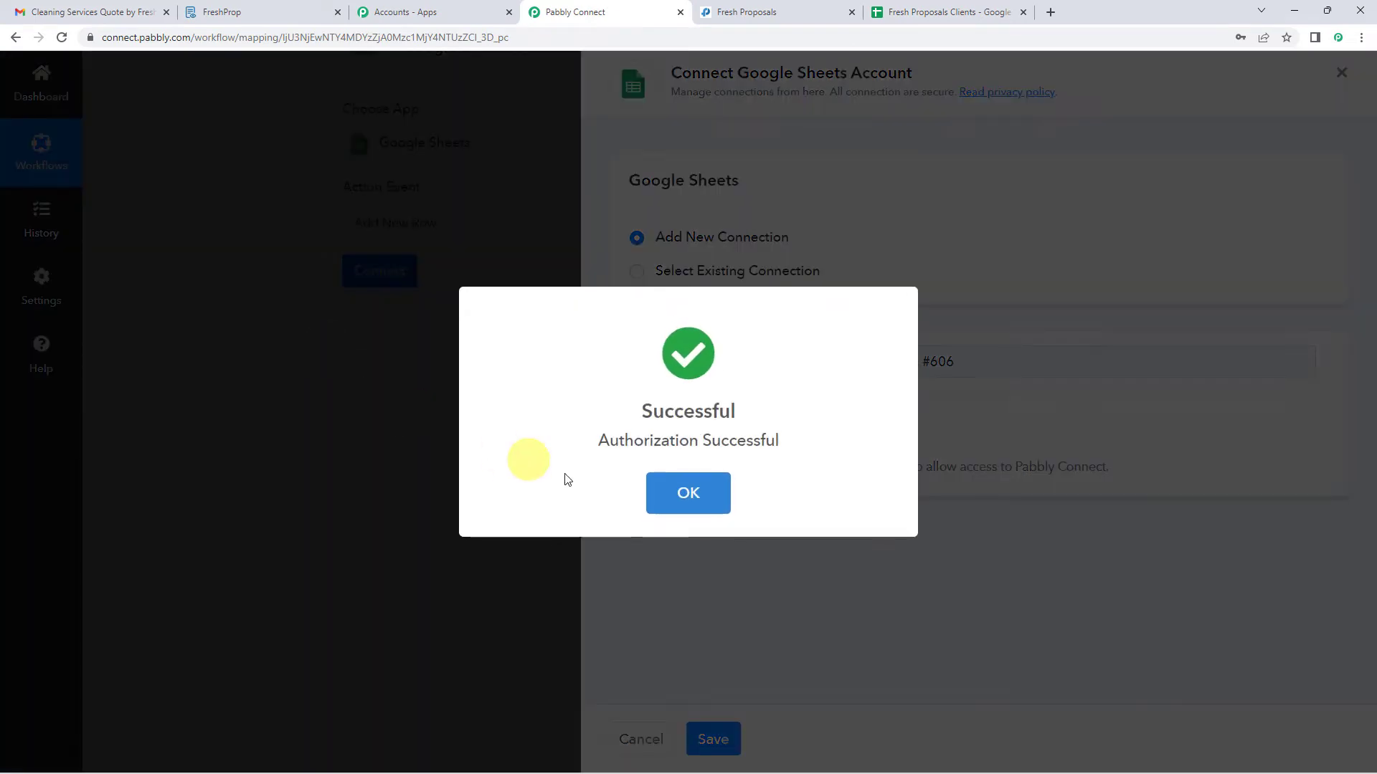
click(674, 495)
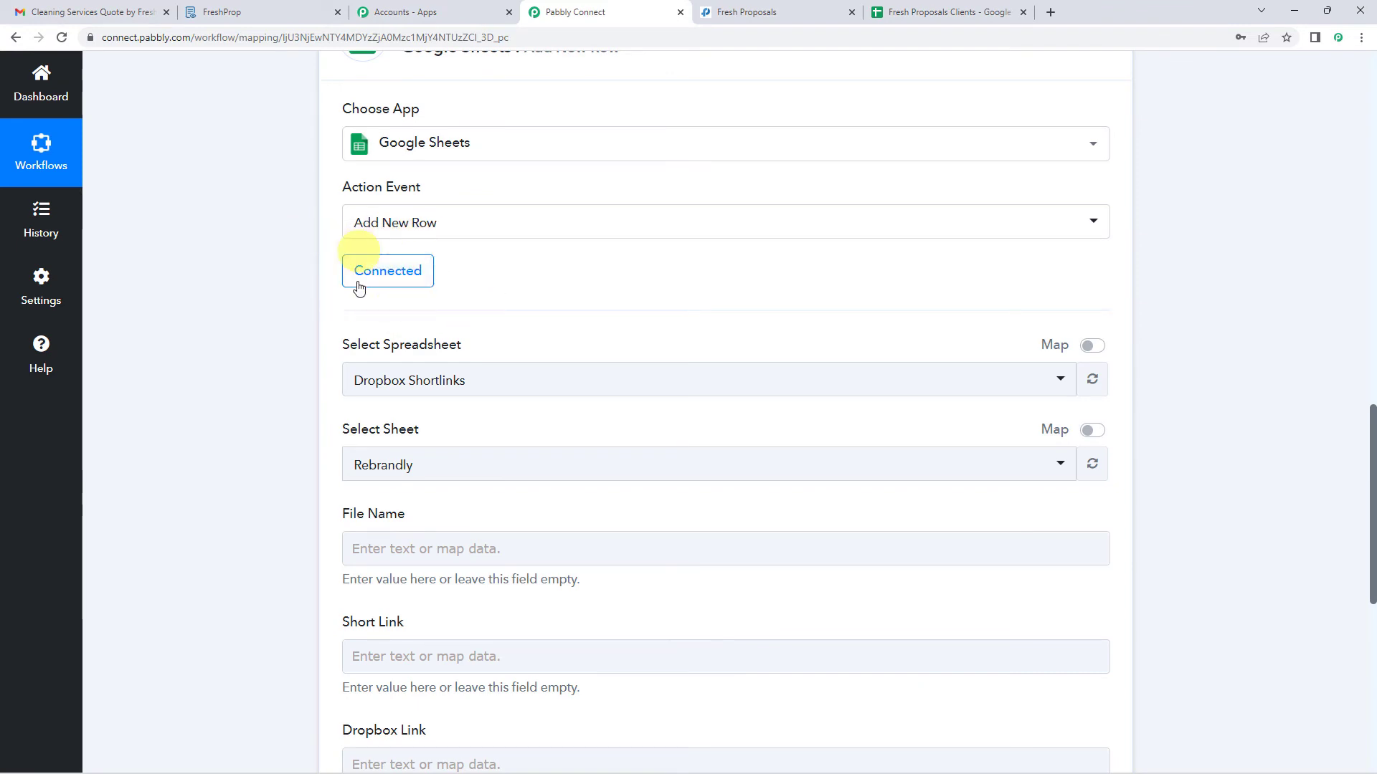
- Select Fresh Proposals Clients as the spreadsheet for the new row
scroll(366, 330, down, 1)
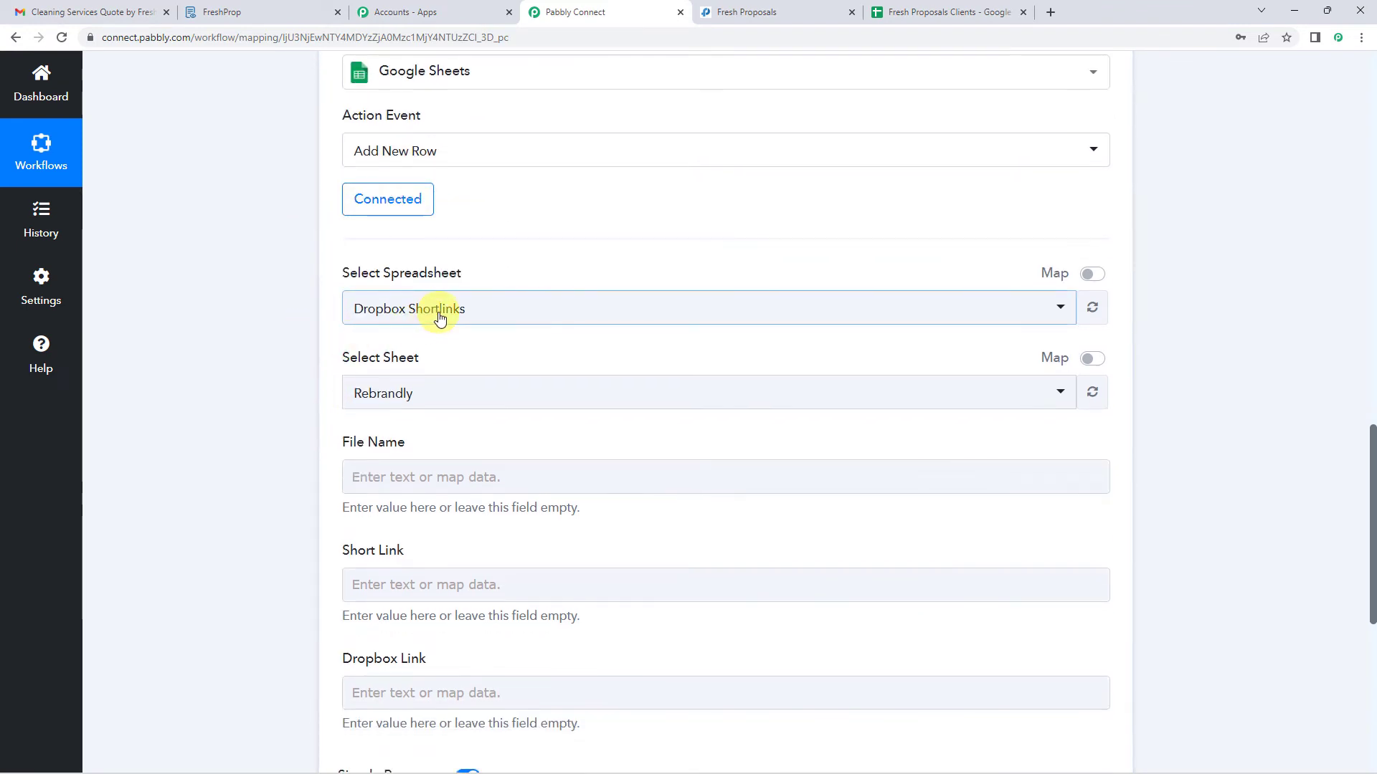
click(440, 318)
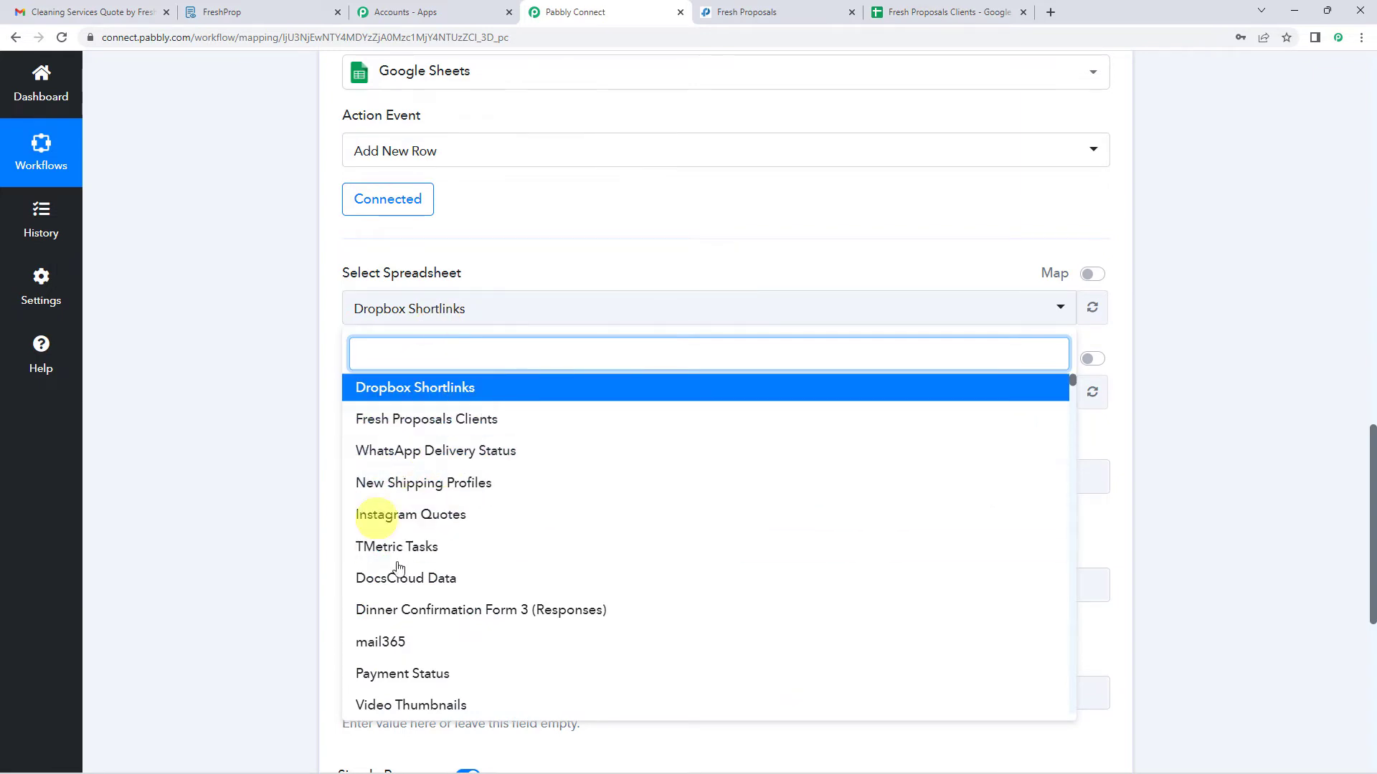
click(438, 421)
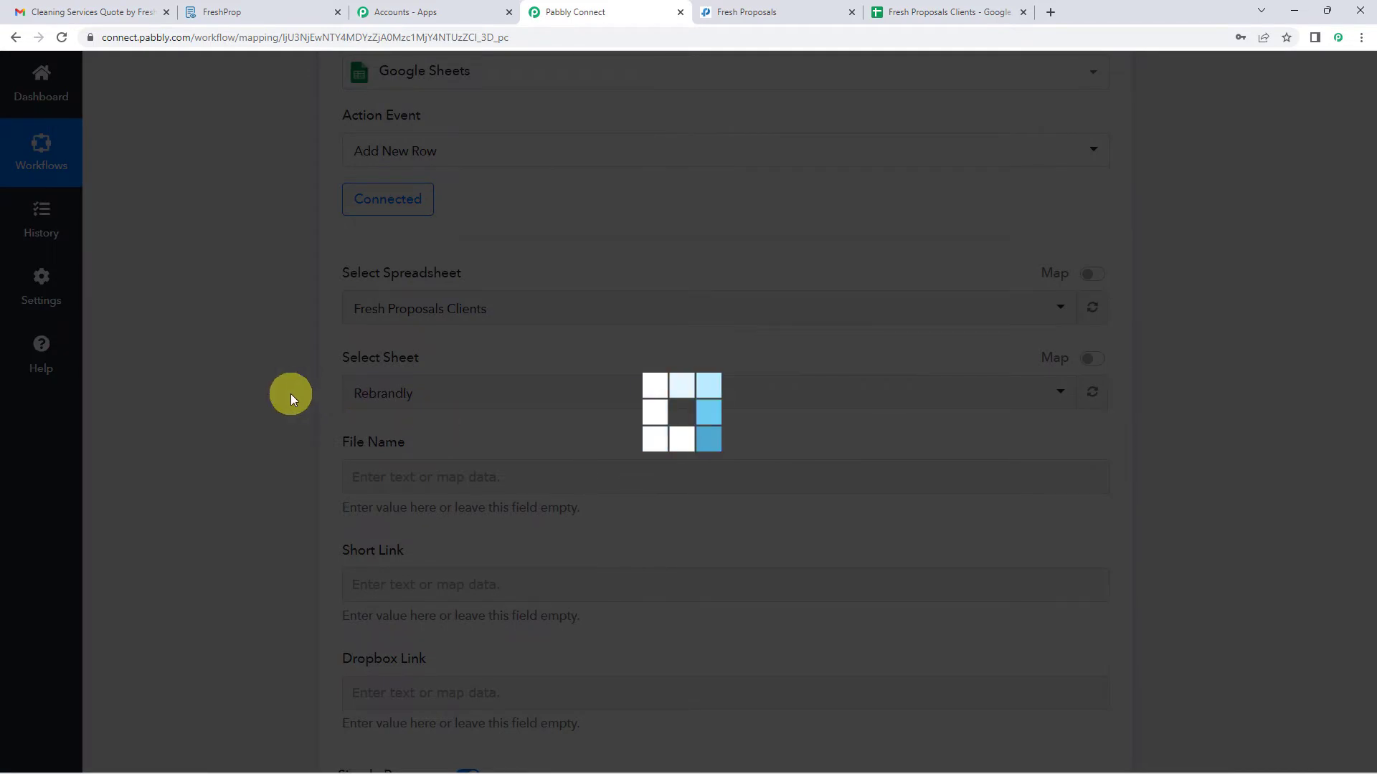
- Compare the column headings of the Fresh Proposals Clients sheet with the row fields offered by the Add New Row action
click(902, 15)
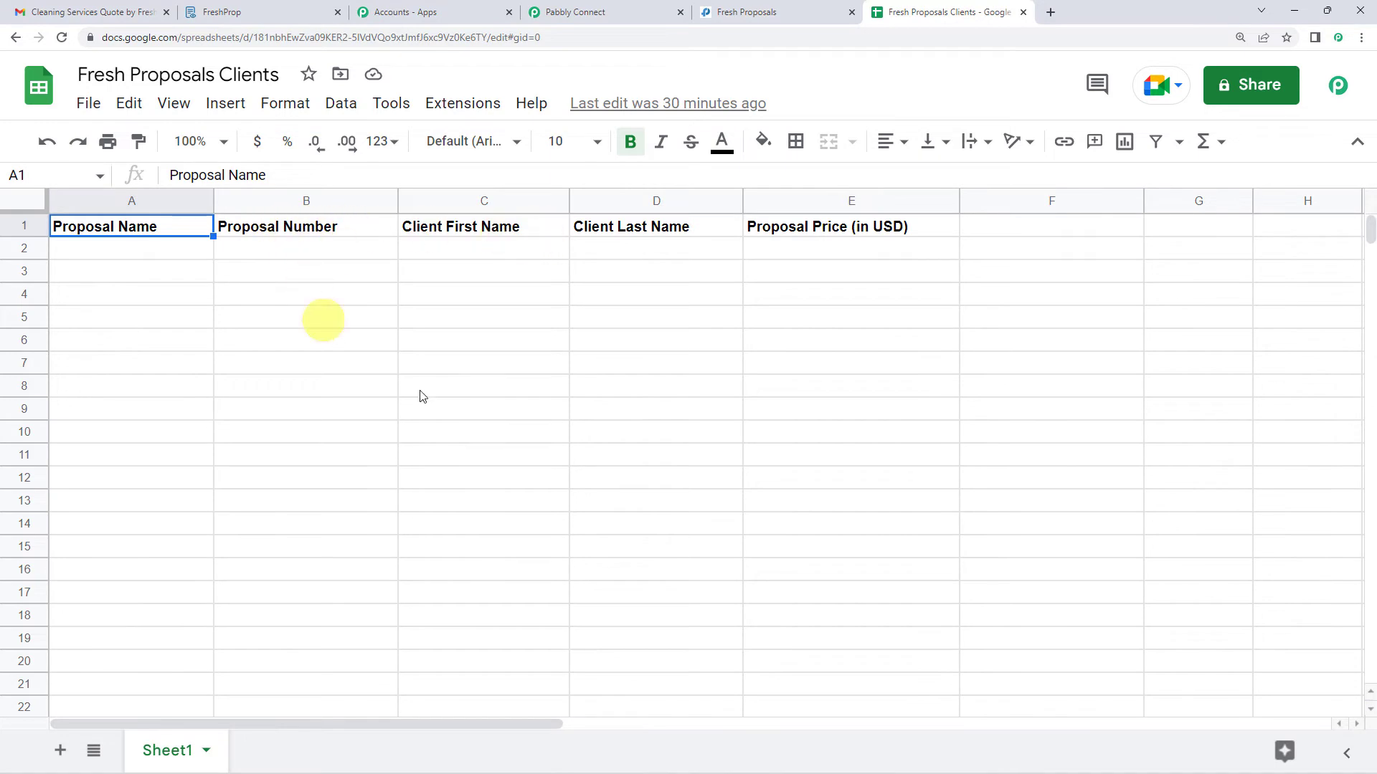
click(628, 10)
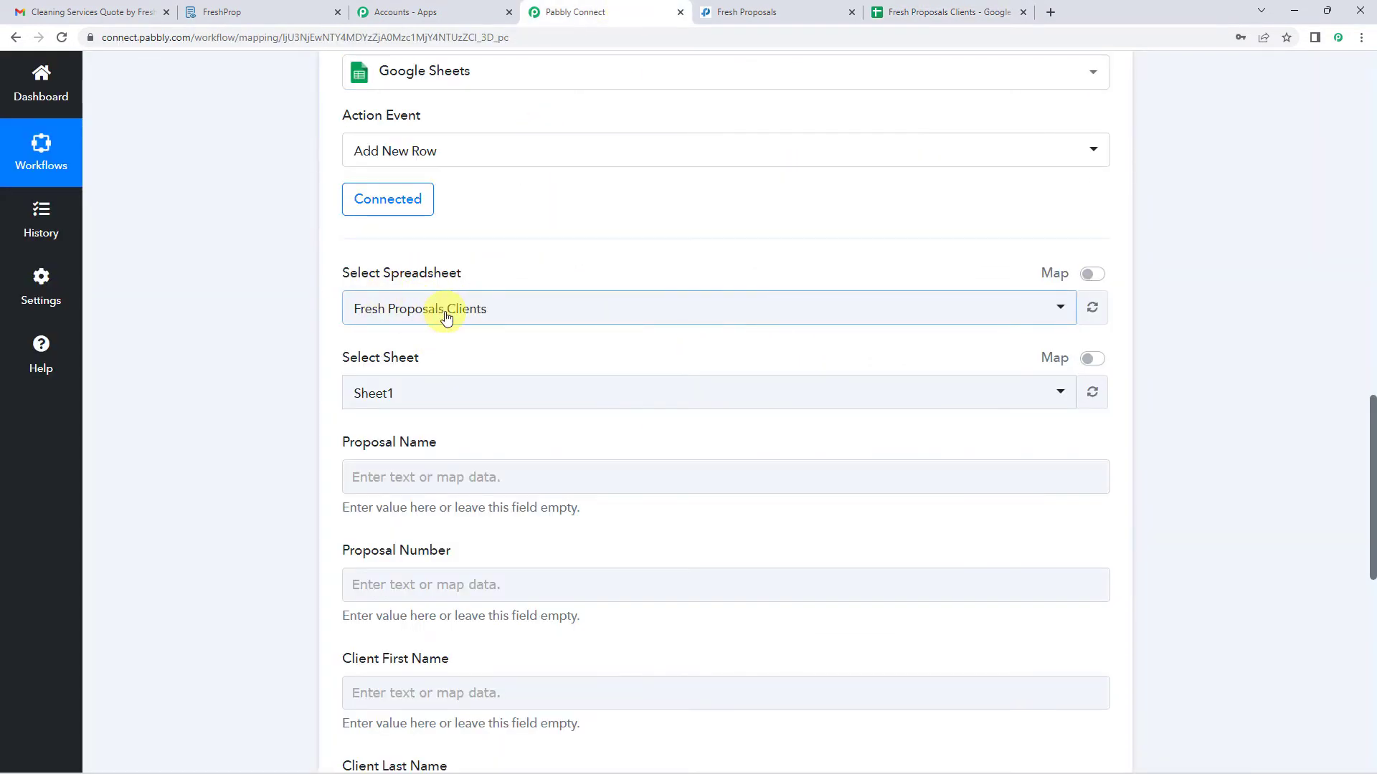
scroll(445, 318, down, 3)
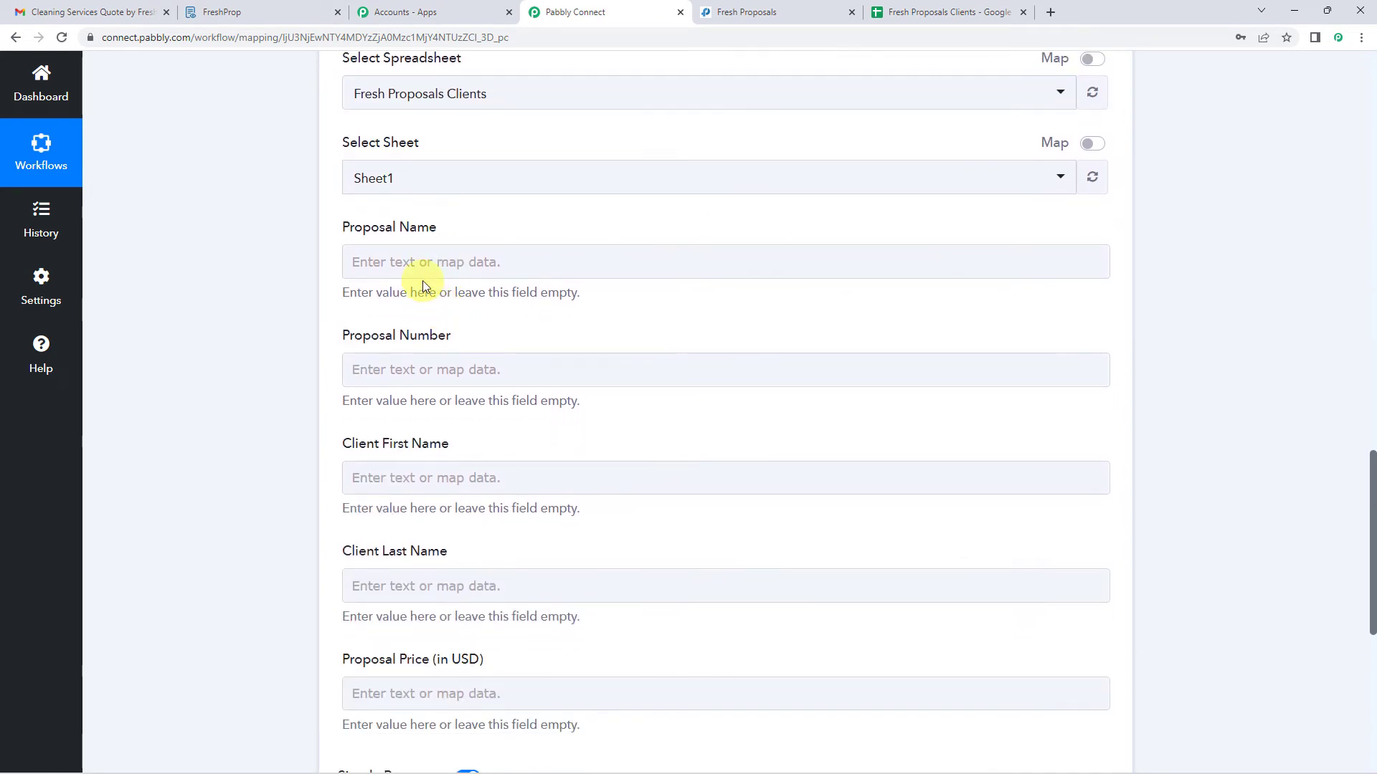
click(900, 11)
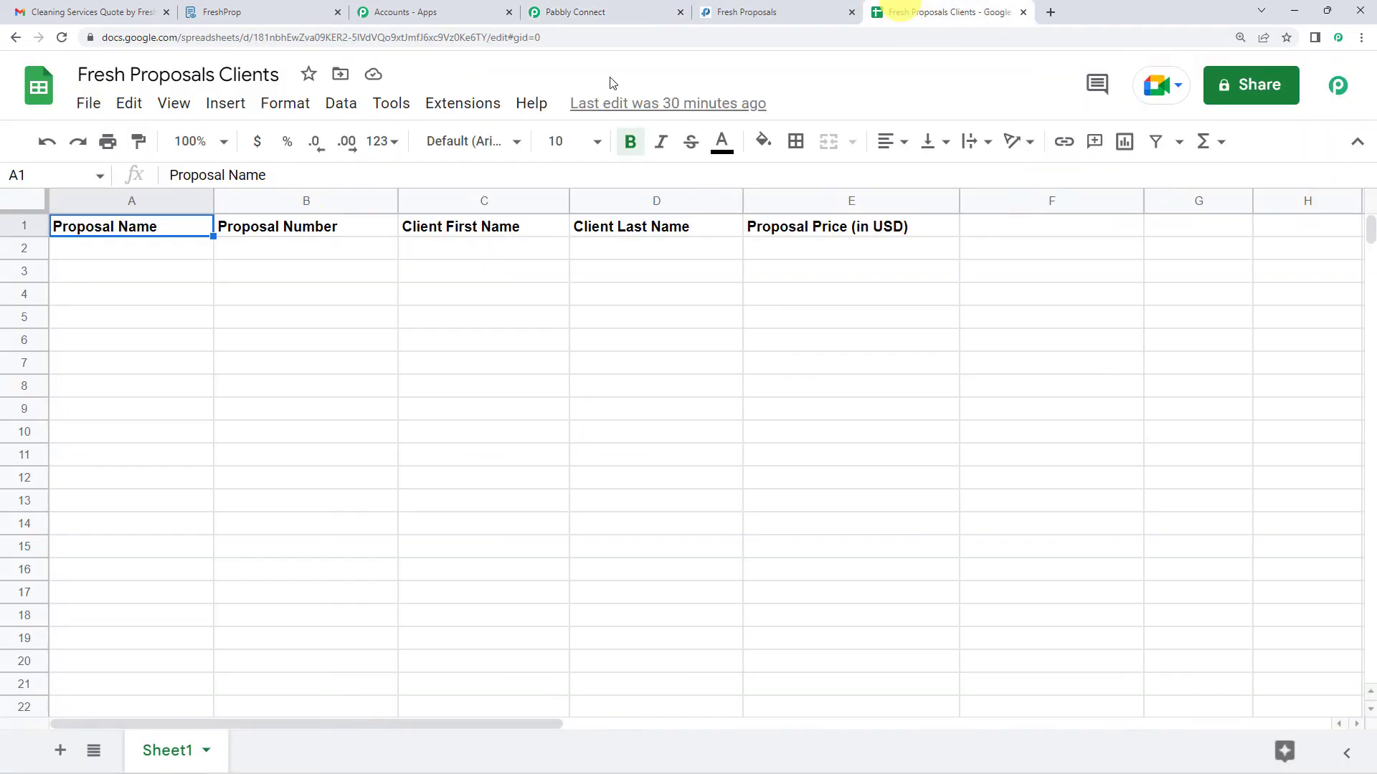
click(554, 7)
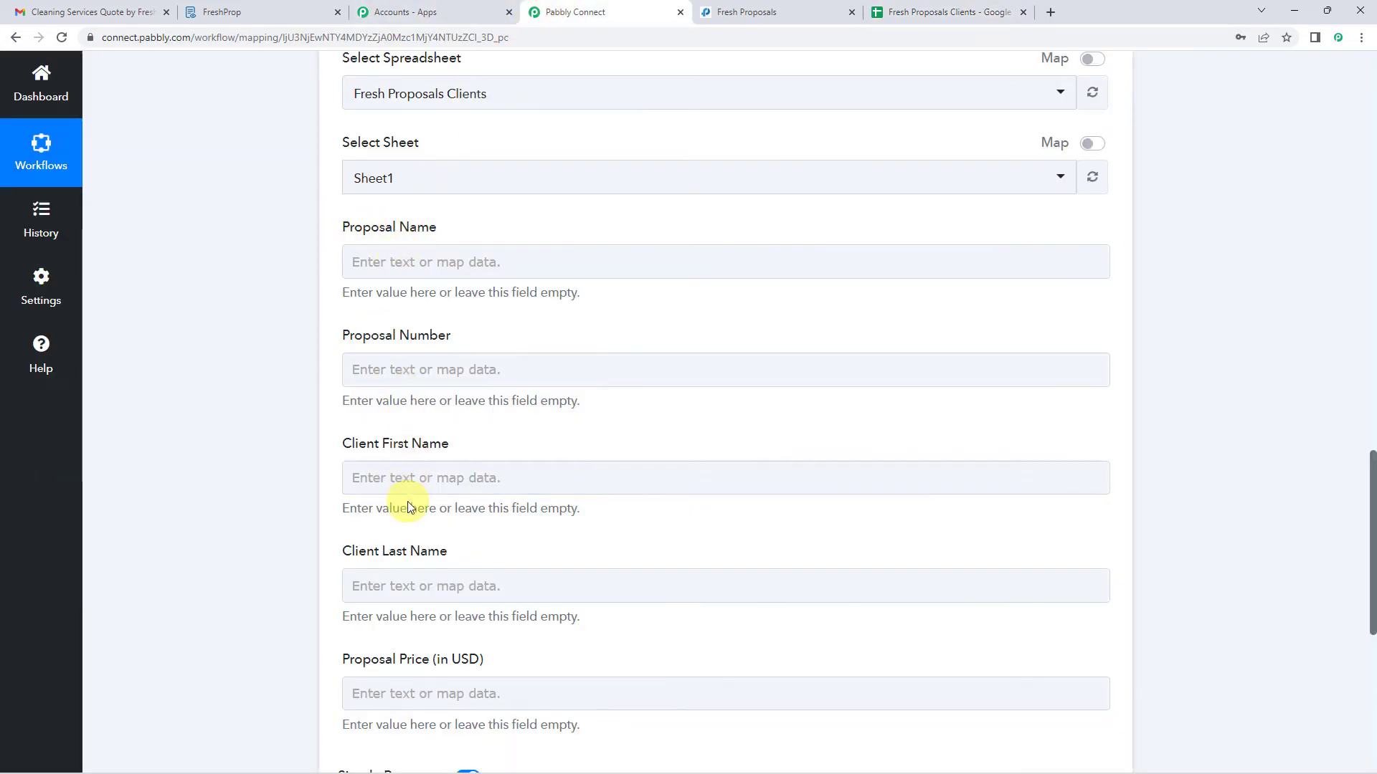
- Look through the data available for the Proposal Name field and review the labels and values in the trigger's received response
click(385, 265)
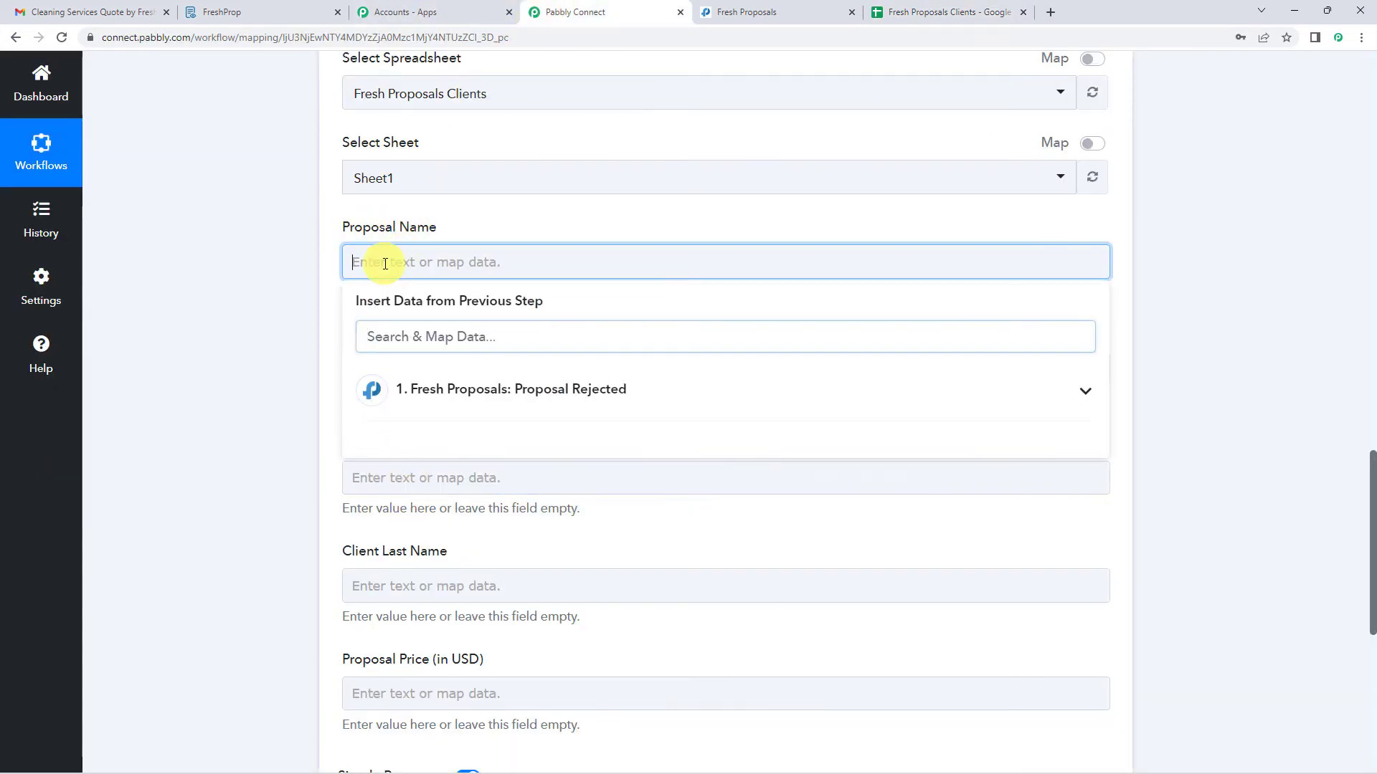
click(443, 395)
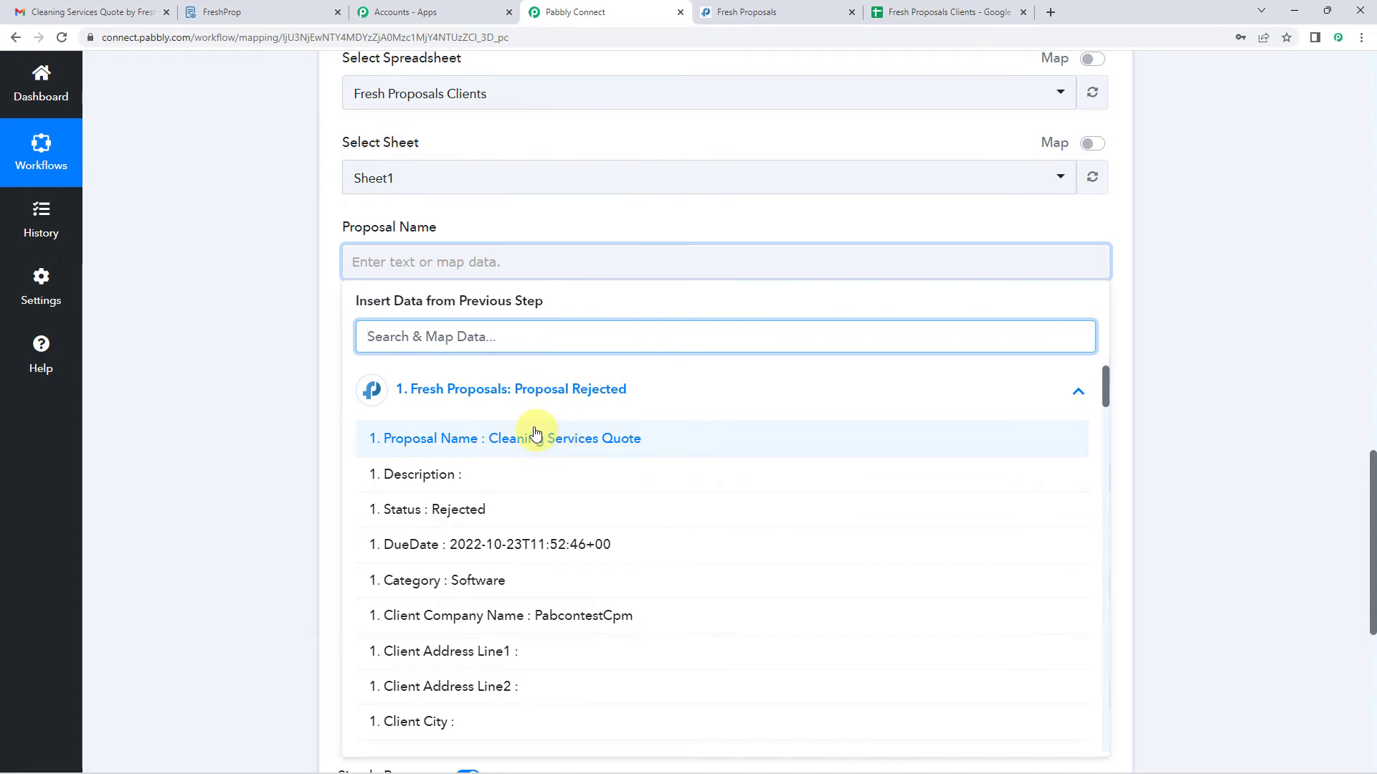
click(492, 405)
scroll(290, 467, up, 10)
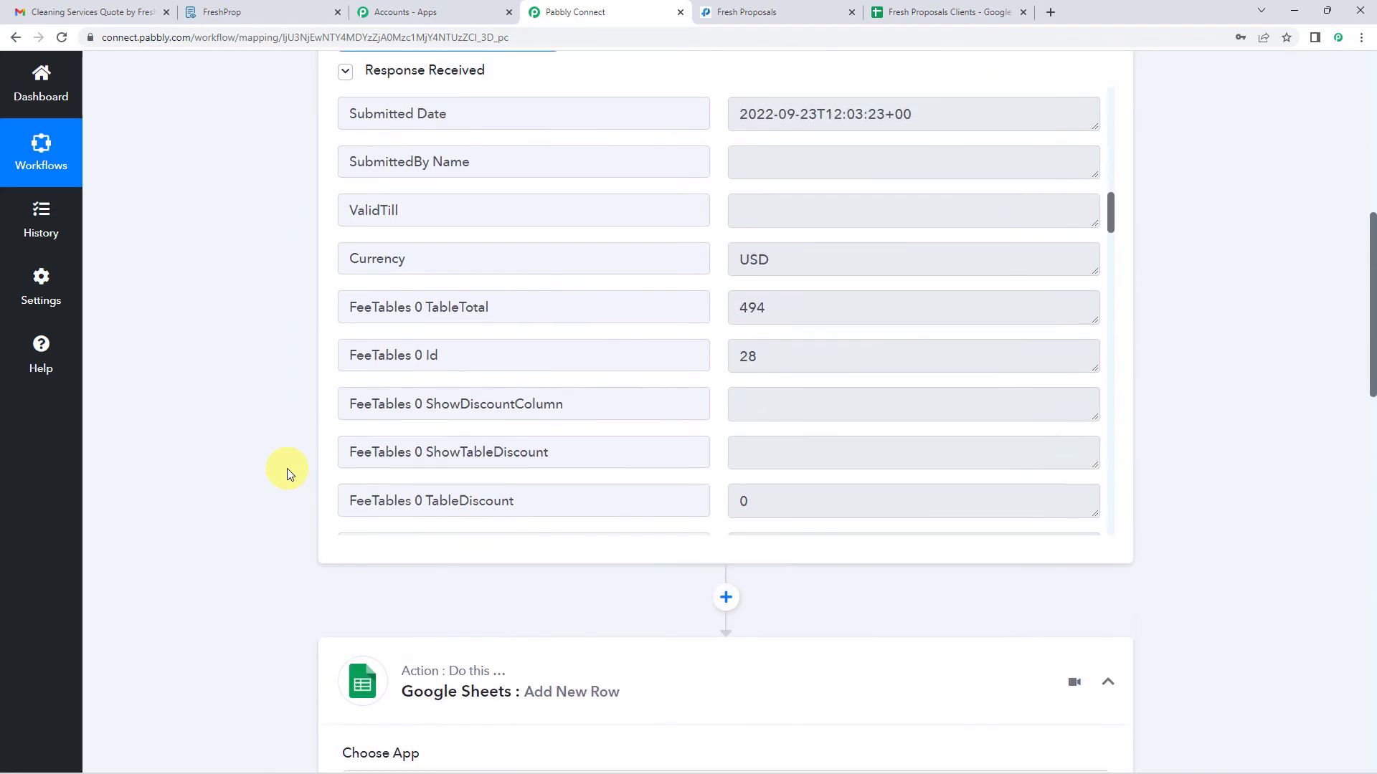
scroll(286, 469, up, 5)
scroll(423, 342, up, 3)
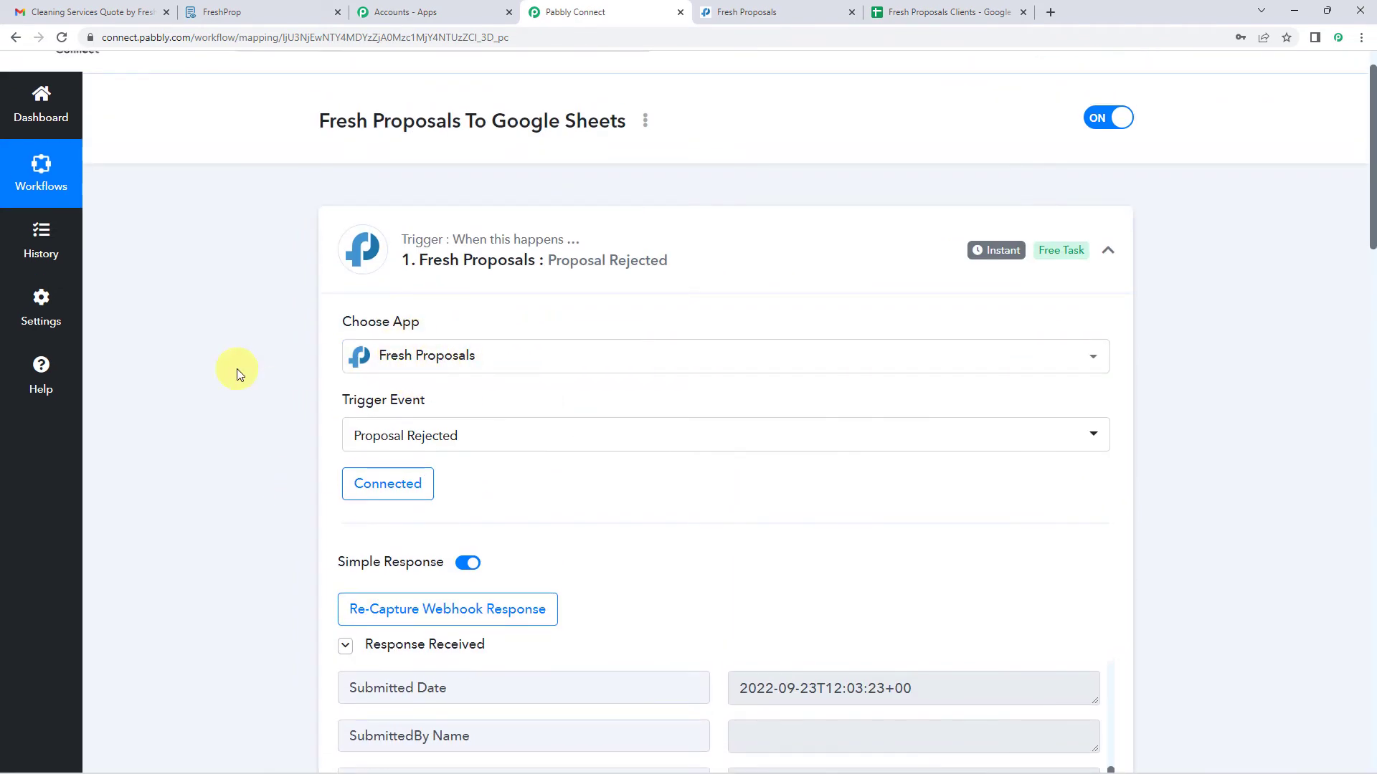
scroll(239, 373, down, 4)
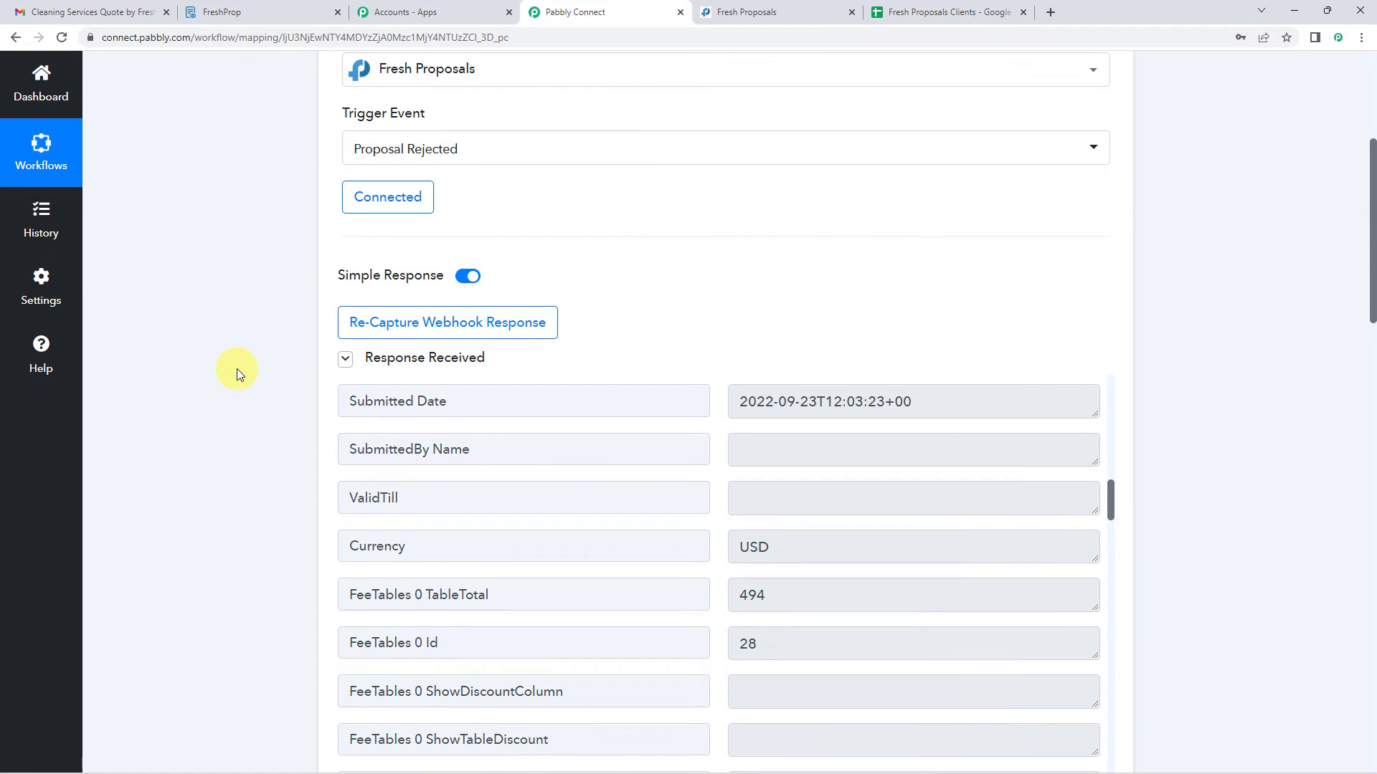
scroll(236, 369, down, 5)
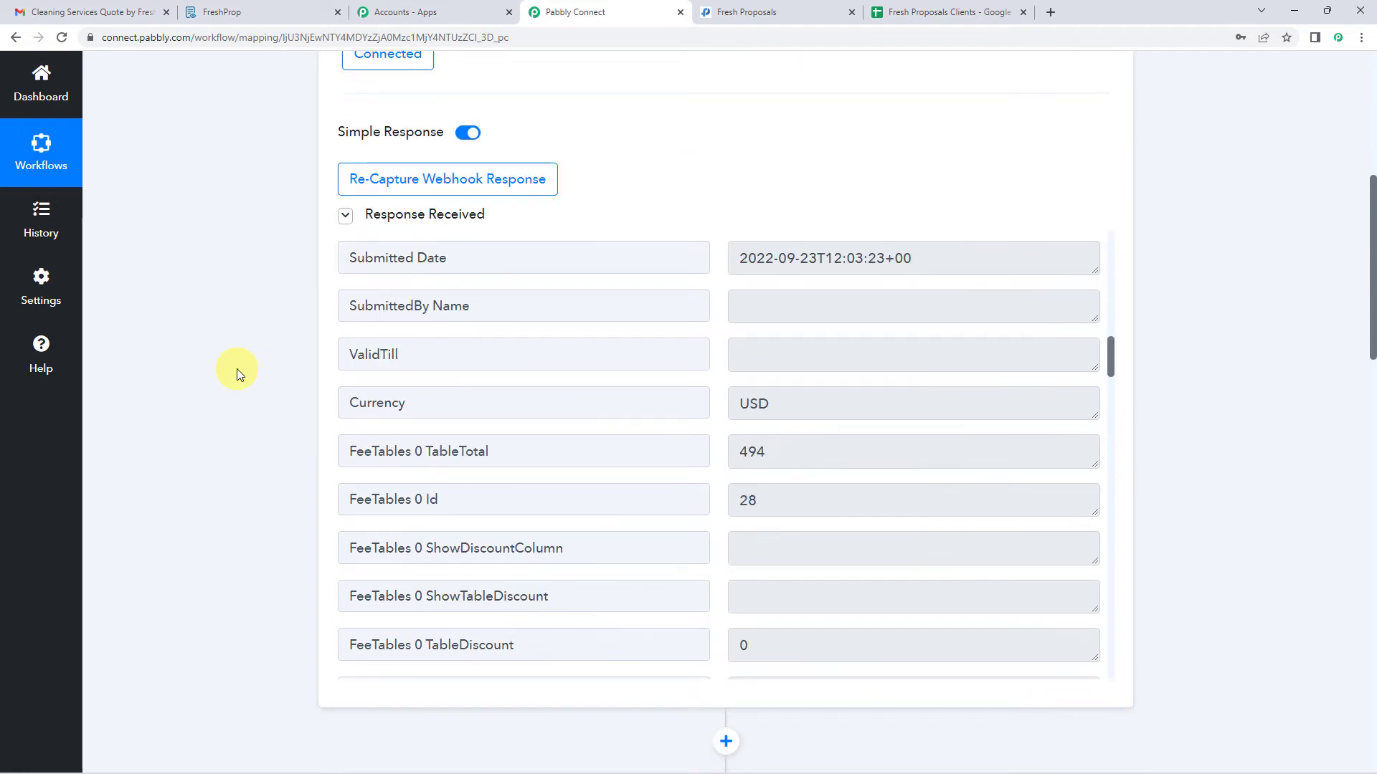
scroll(529, 320, up, 7)
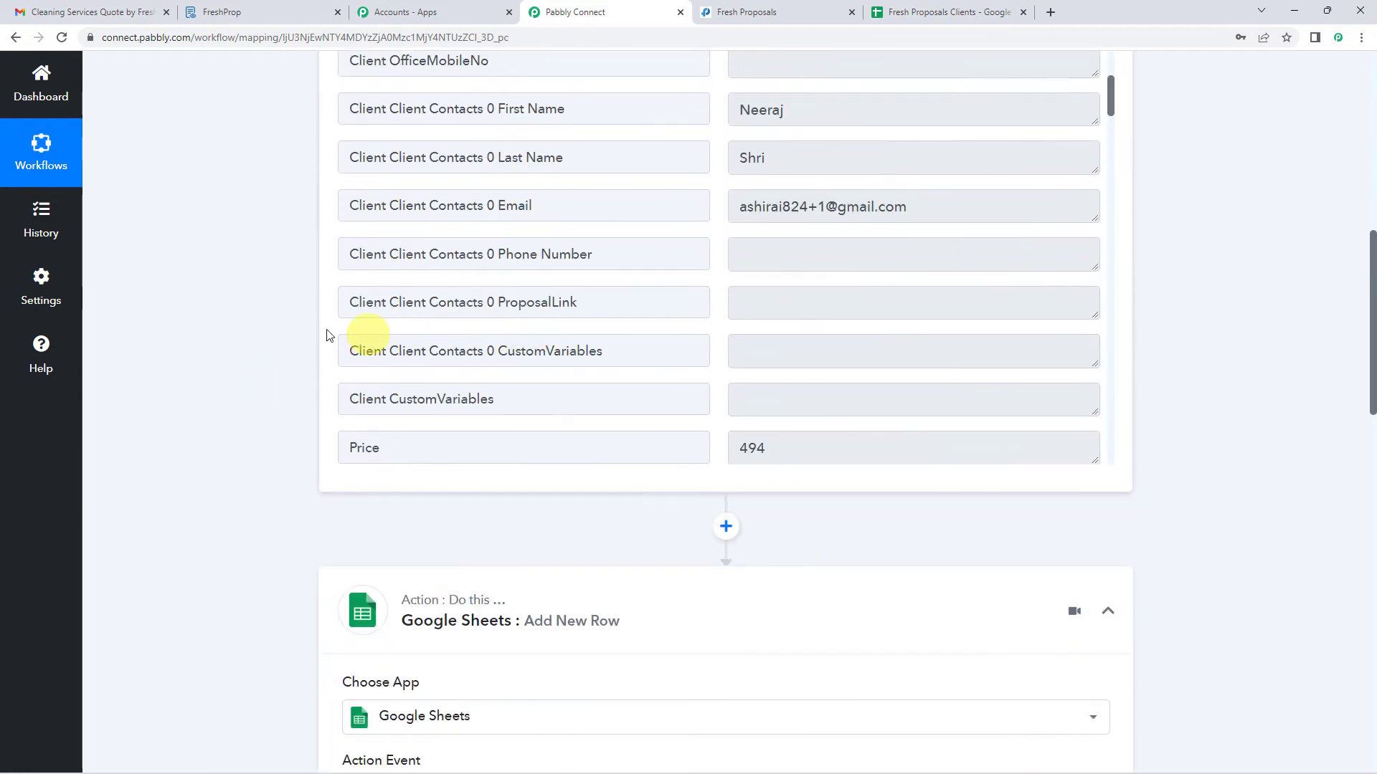
scroll(323, 337, up, 4)
scroll(695, 477, up, 10)
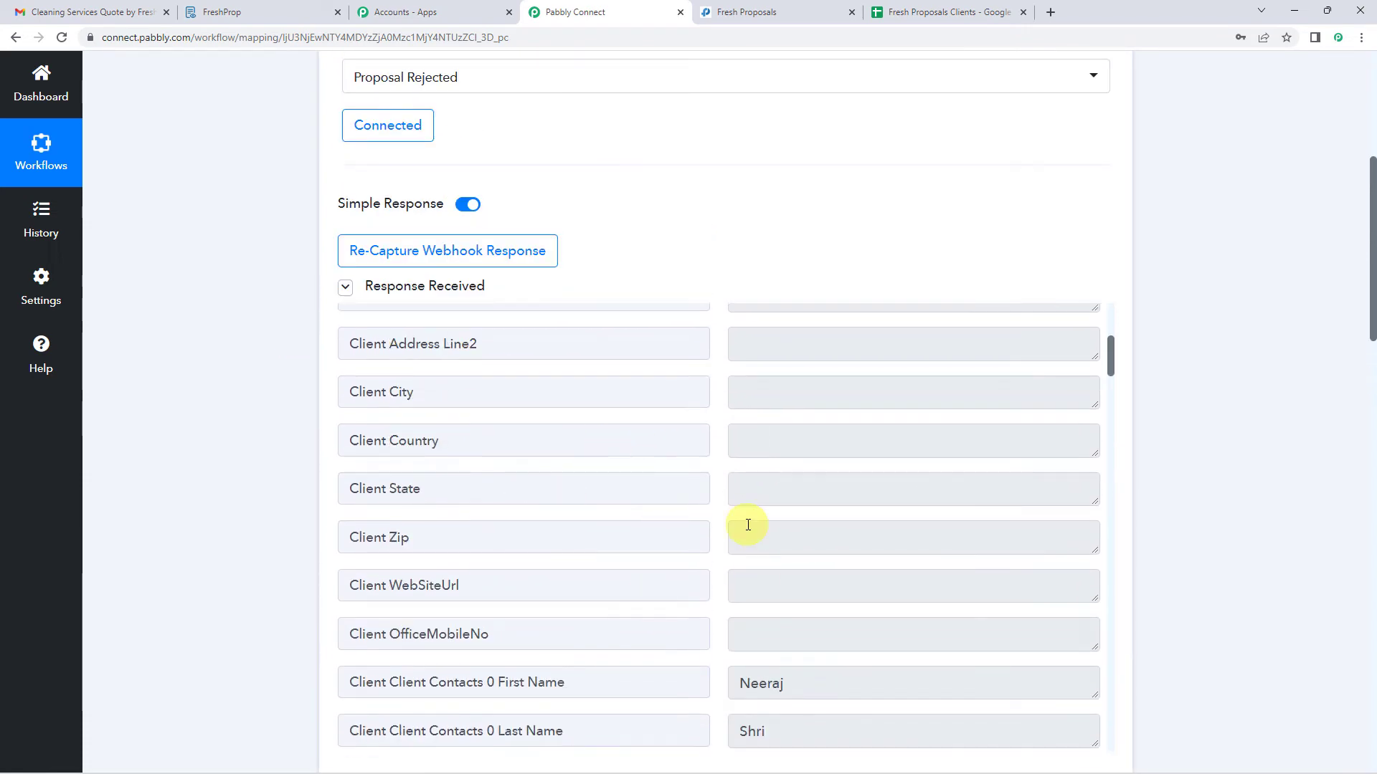
scroll(260, 478, down, 2)
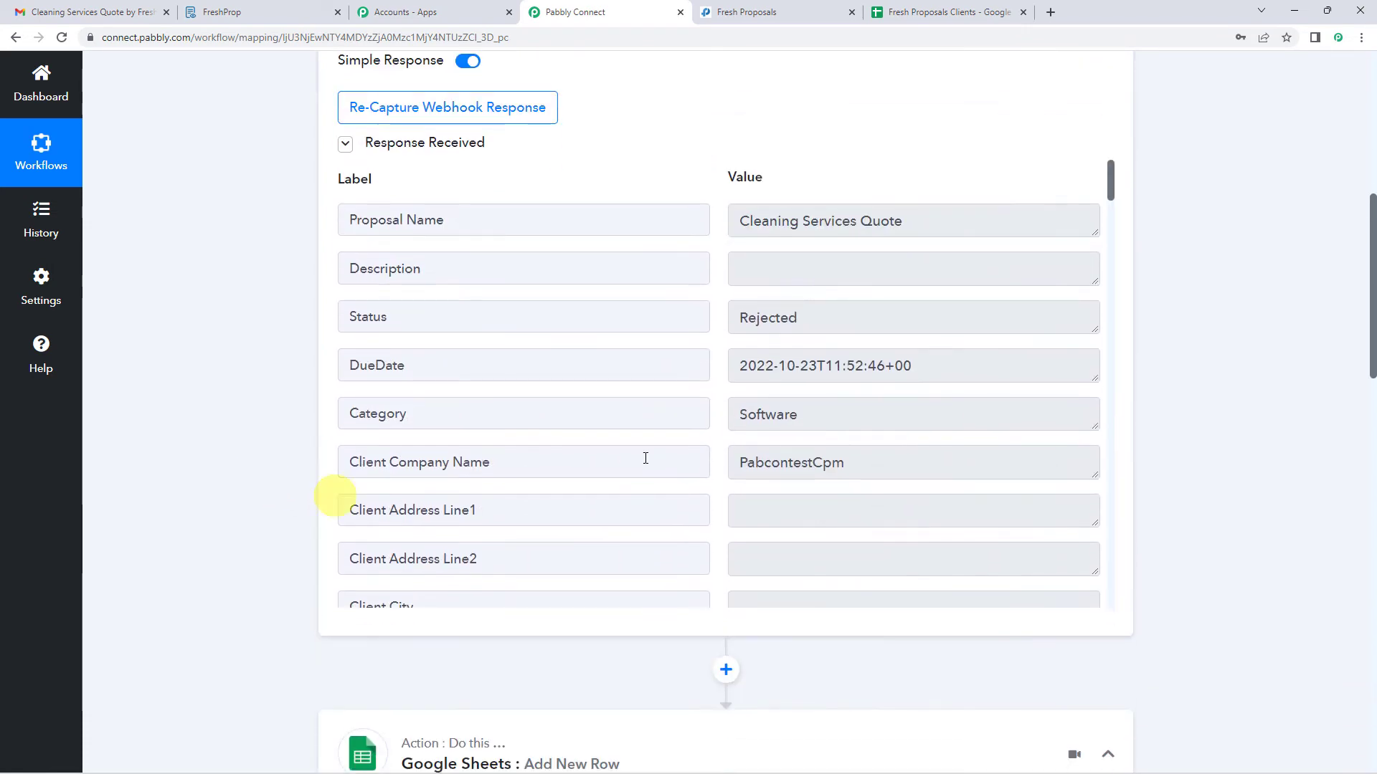
scroll(240, 342, down, 10)
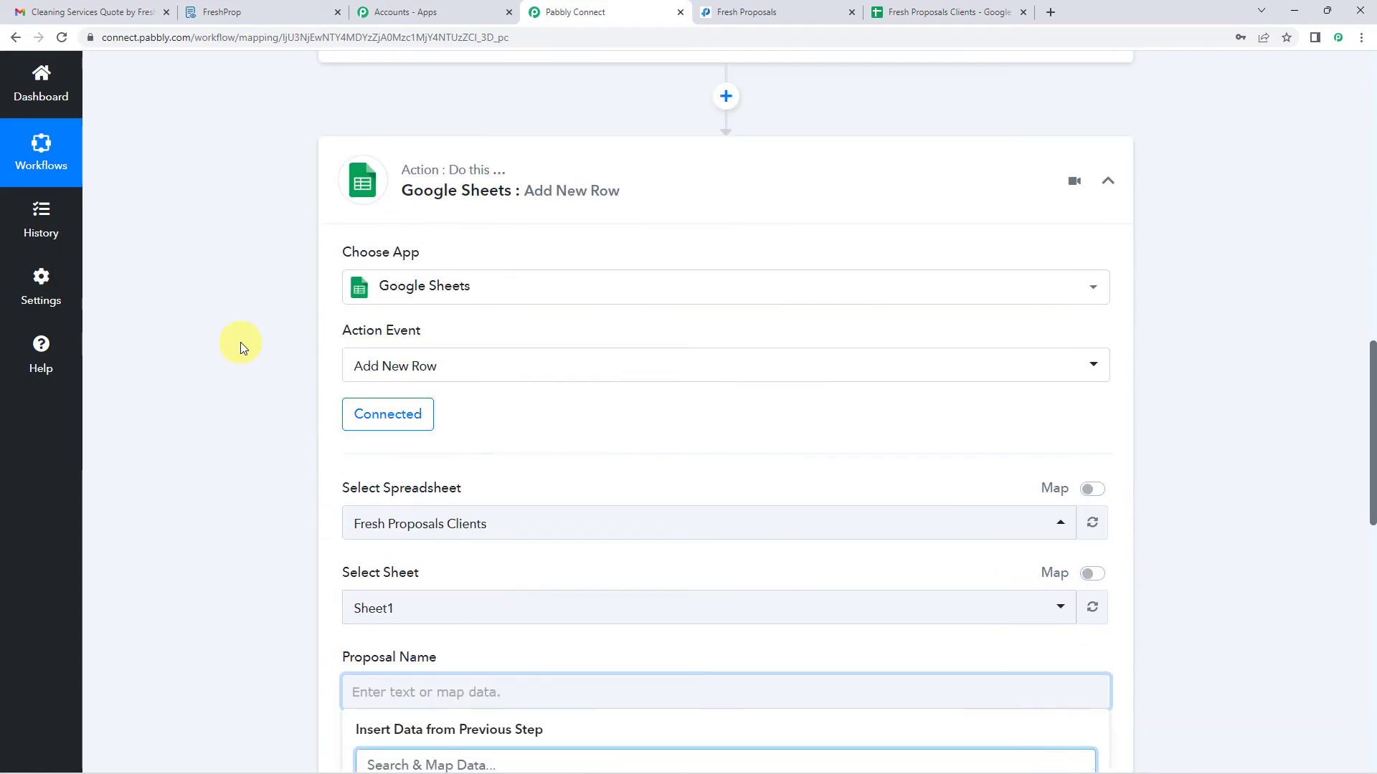
scroll(459, 423, down, 3)
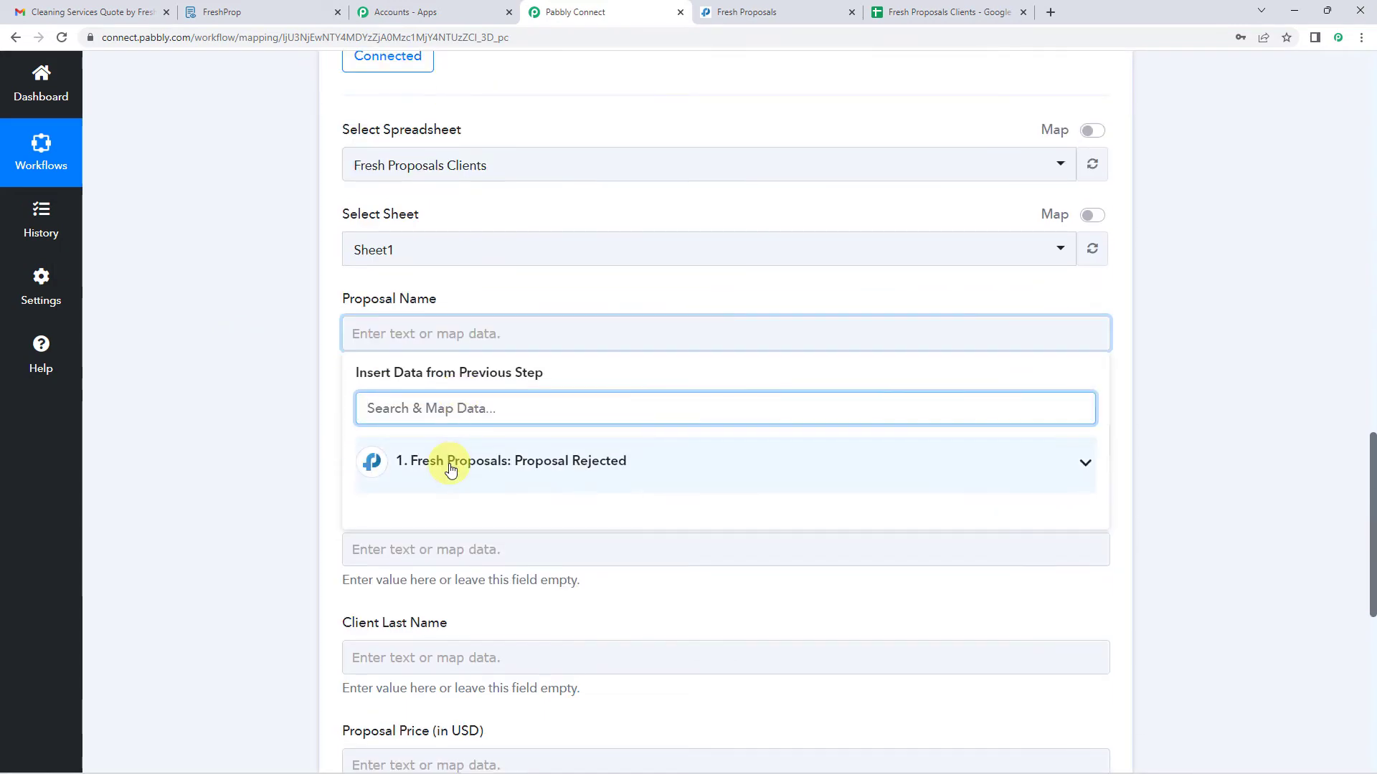
- Map the trigger's Proposal Name value, Cleaning Services Quote, to the Proposal Name field of the new row
click(448, 462)
scroll(532, 365, down, 2)
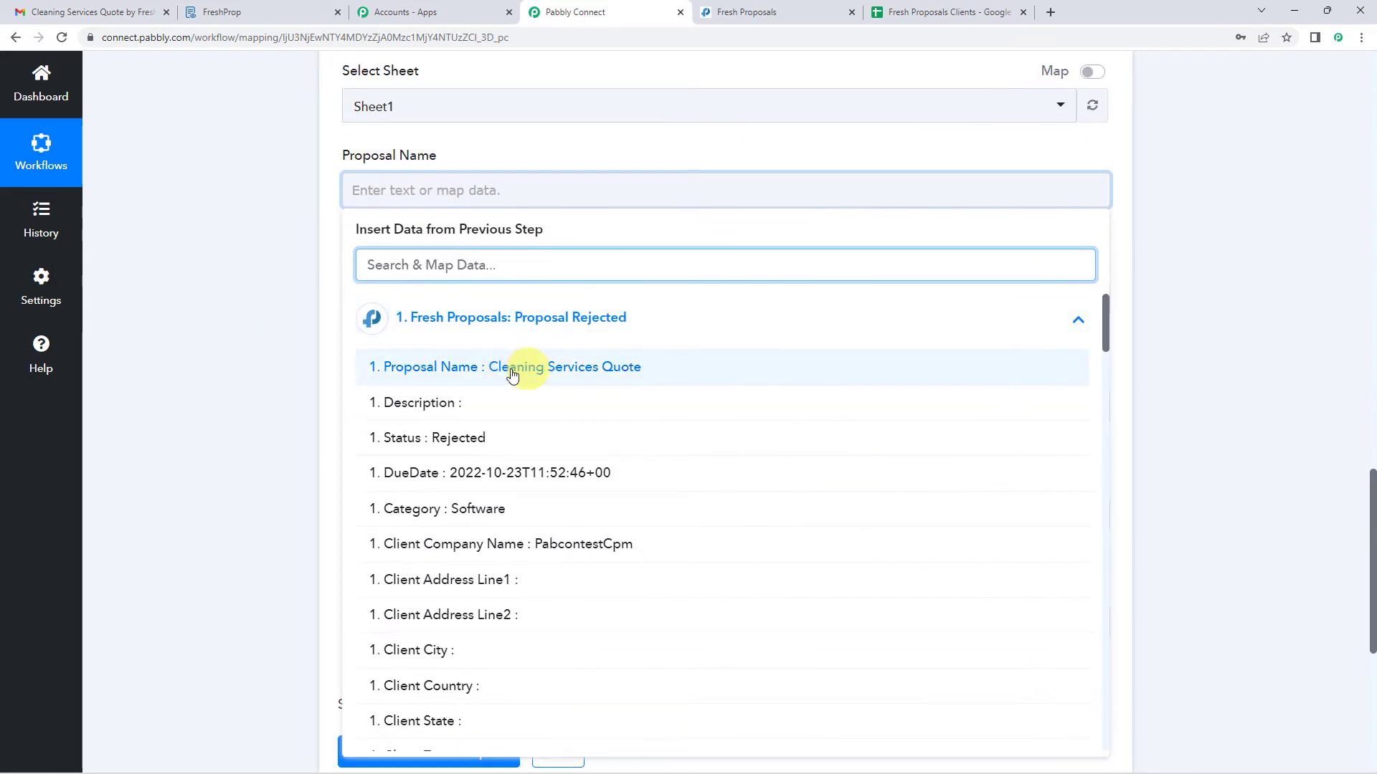
click(531, 374)
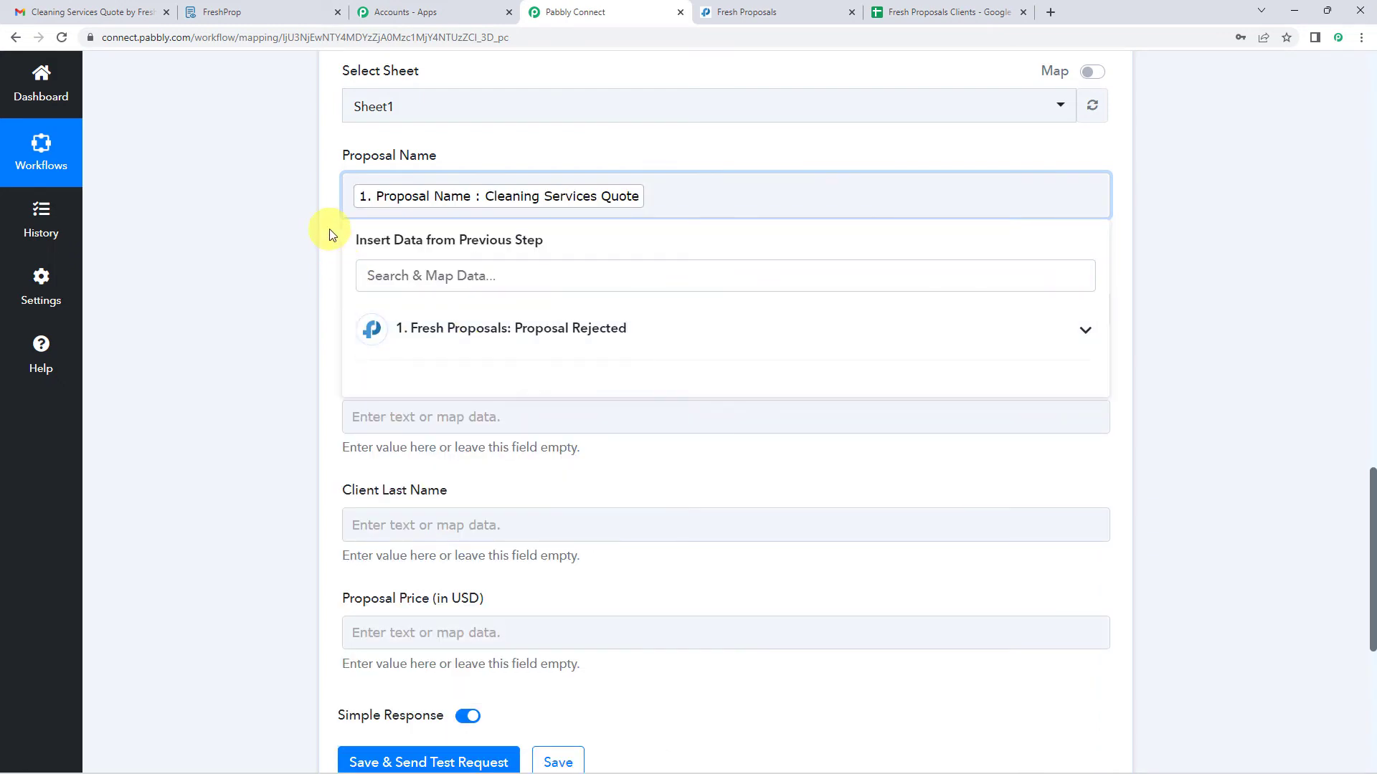
click(329, 229)
- Find the trigger's Proposal Number value by searching for "num" and map it to the Proposal Number field
scroll(329, 230, down, 1)
click(409, 230)
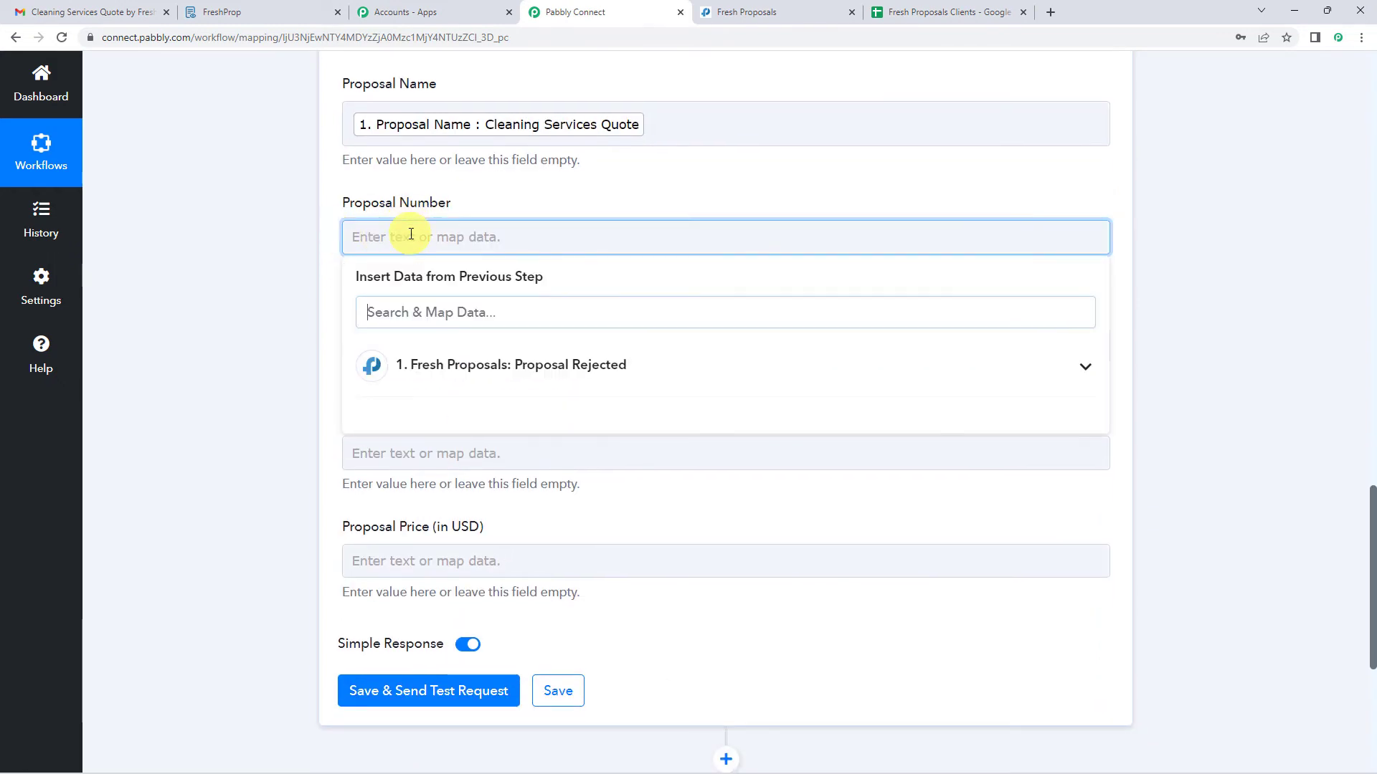
click(424, 364)
click(444, 313)
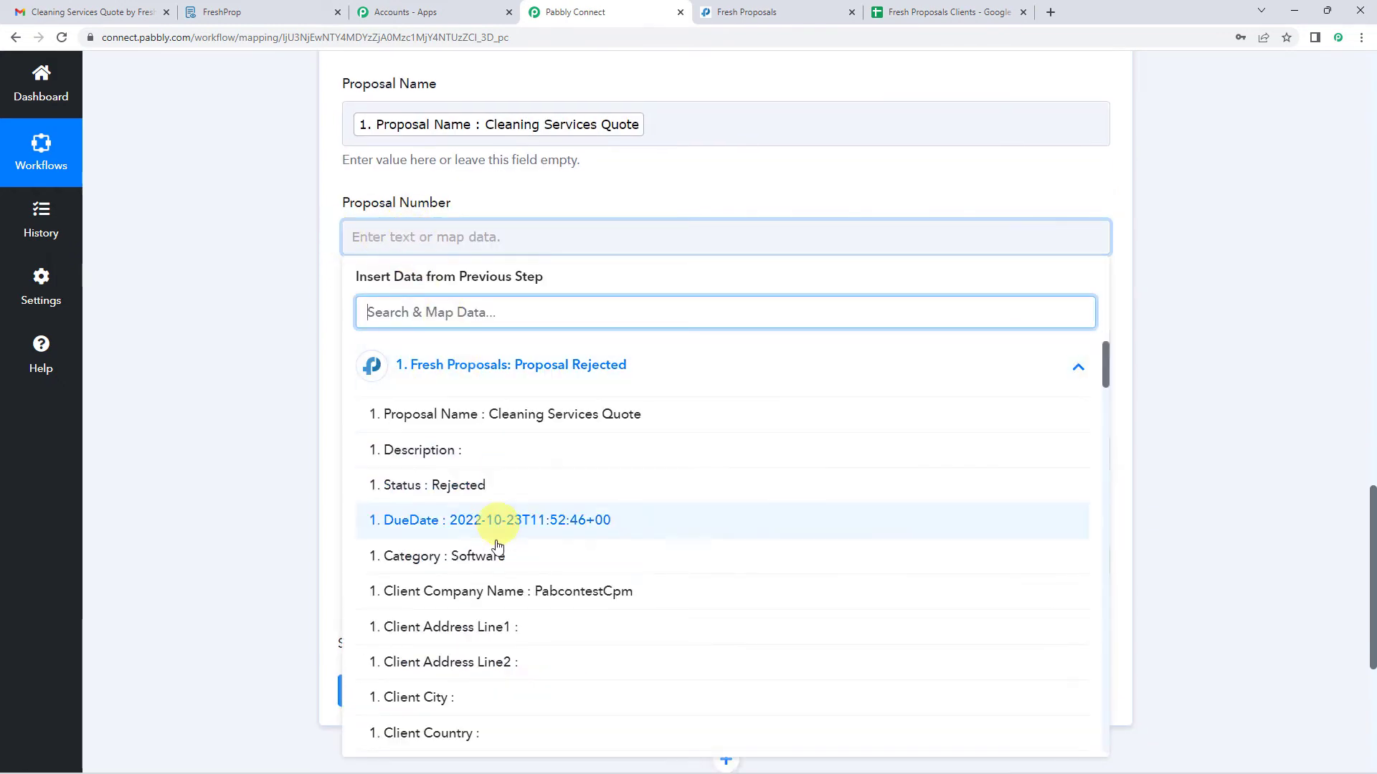
scroll(483, 440, down, 4)
scroll(482, 474, down, 2)
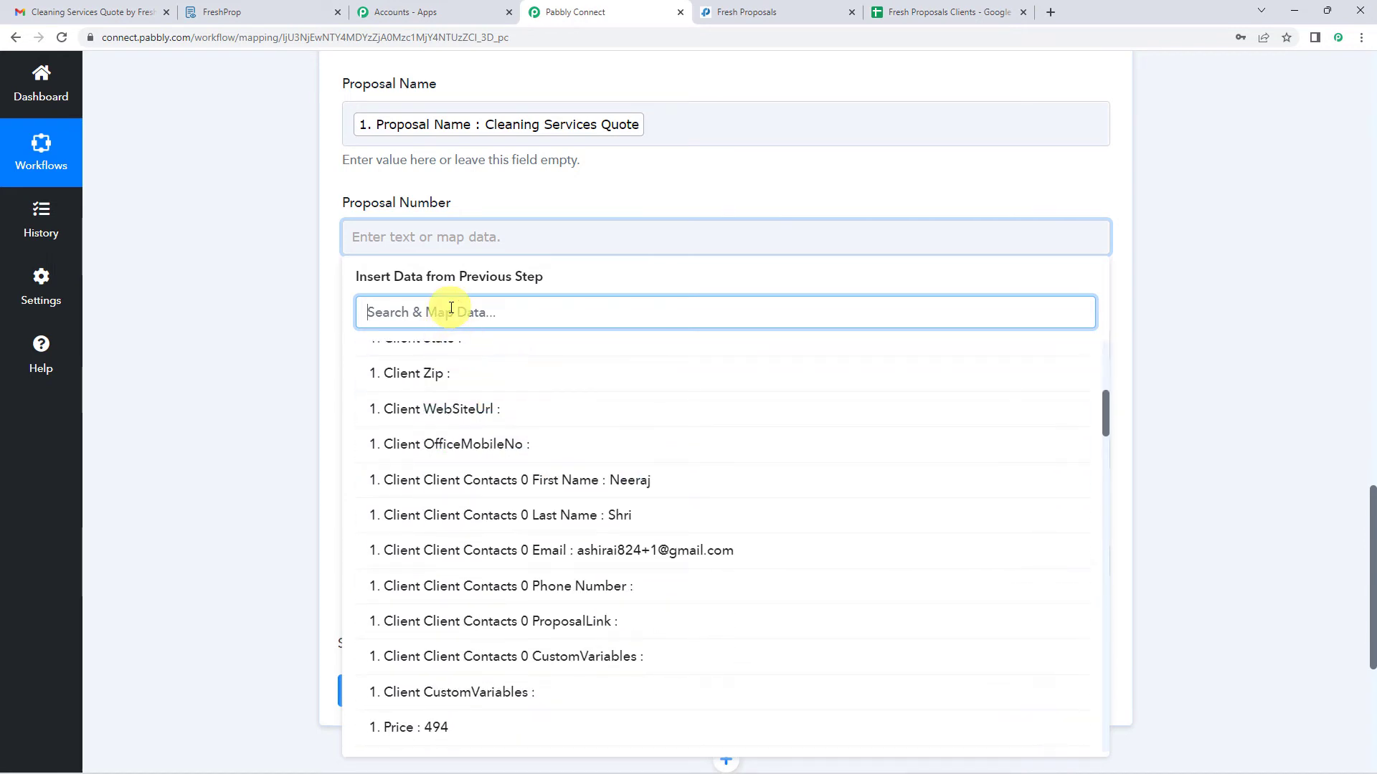
text(num)
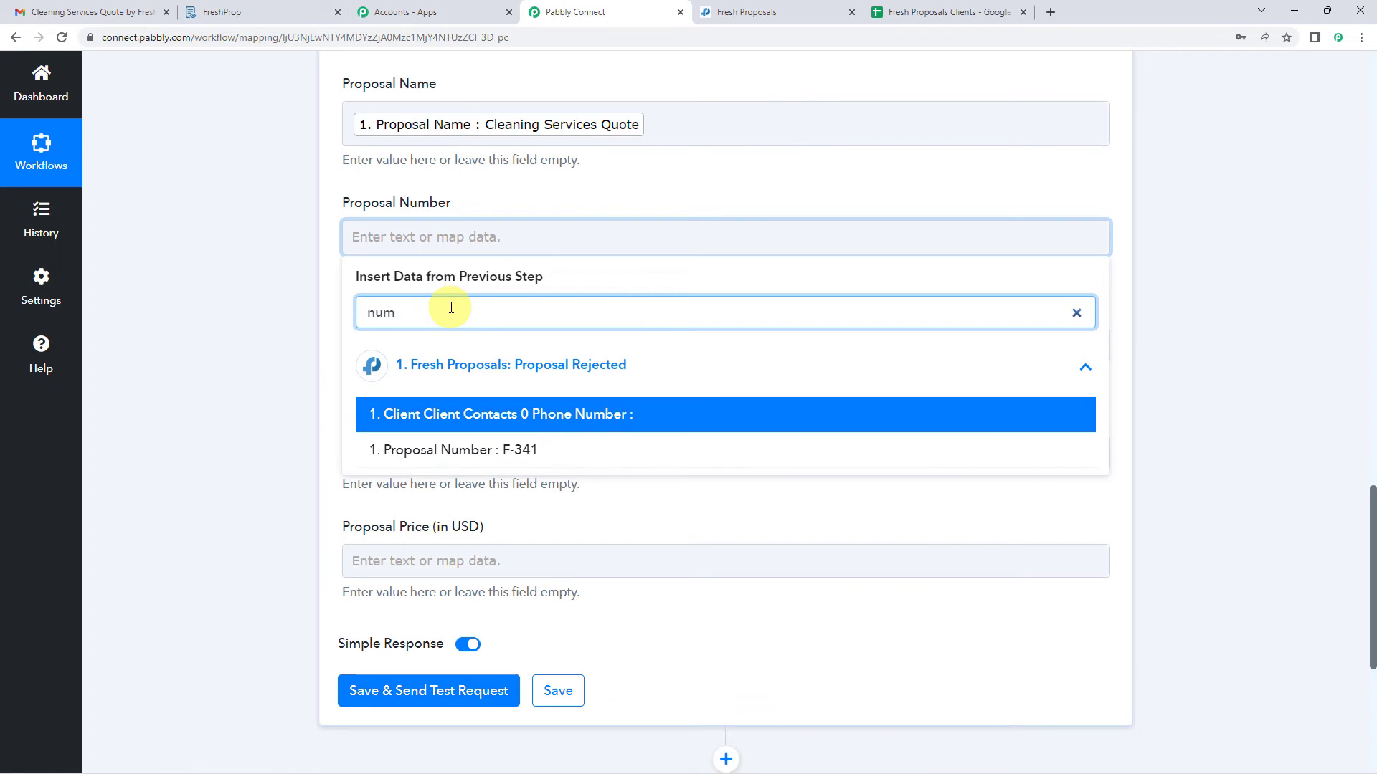
click(459, 452)
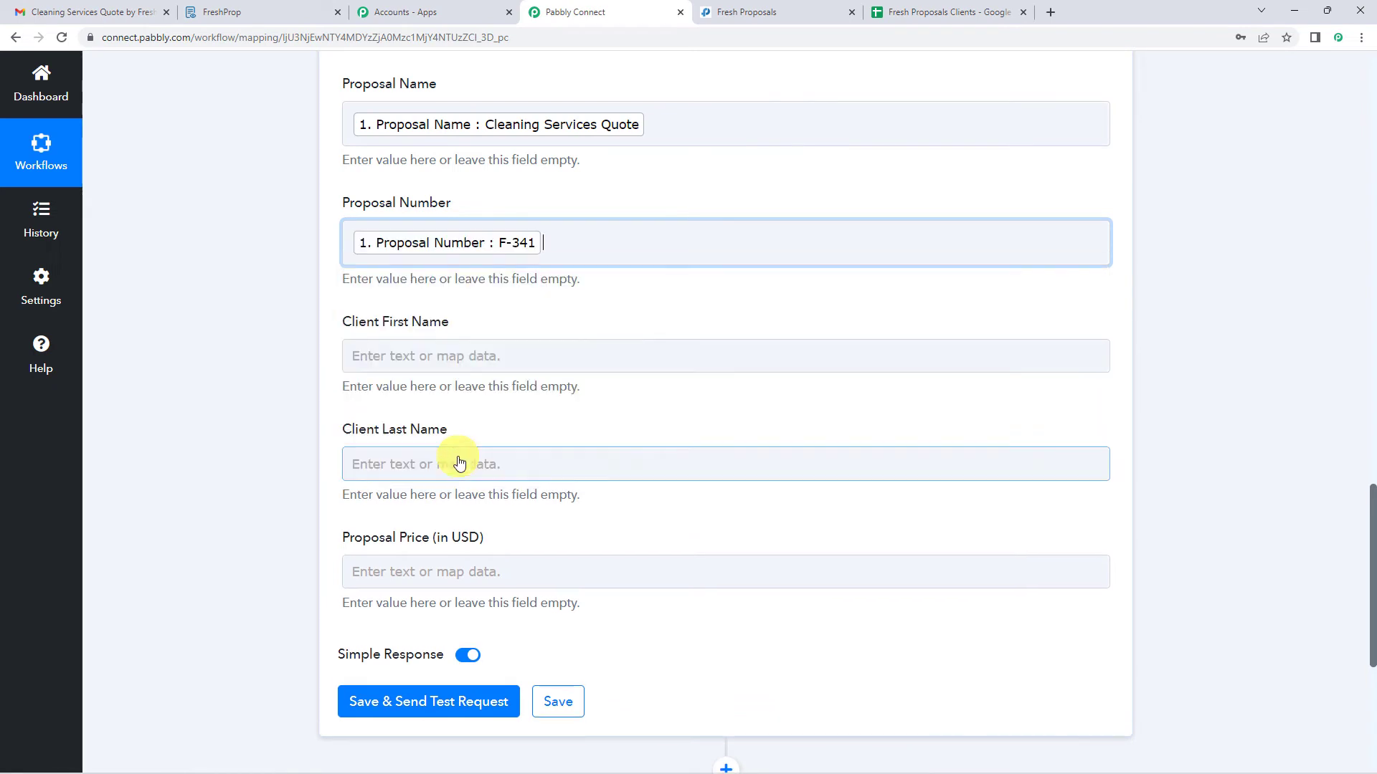
- Search the trigger data for "name" and map Client Client Contacts 0 First Name to the Client First Name field
click(388, 357)
scroll(423, 348, down, 2)
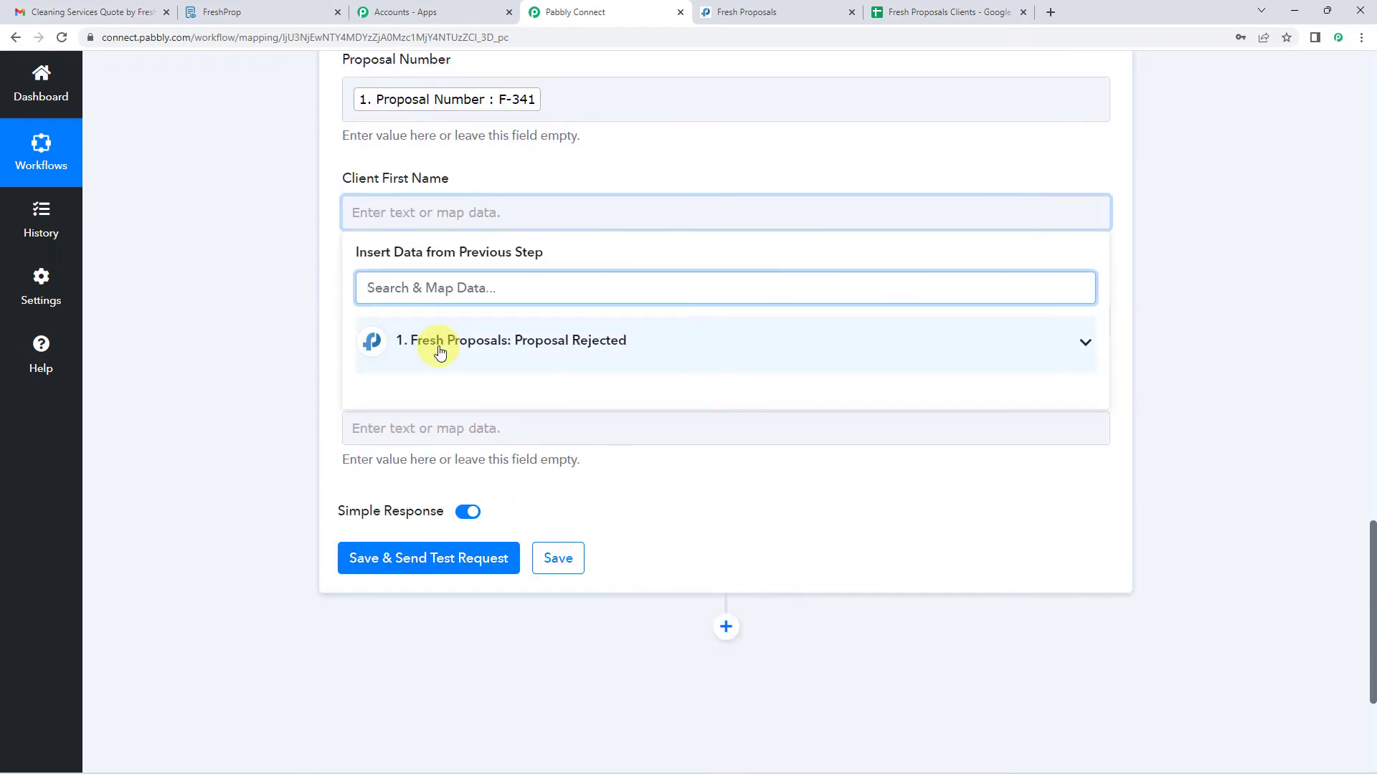
click(440, 351)
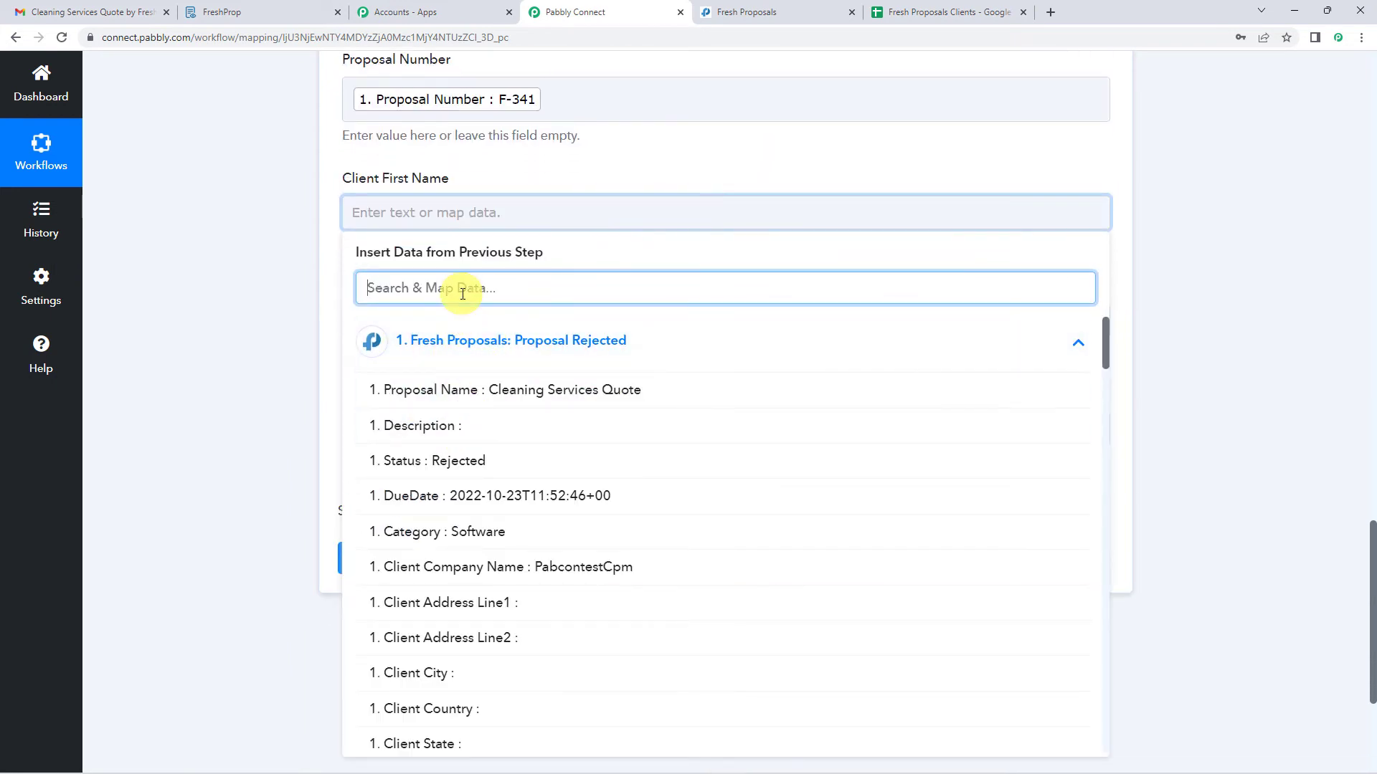
text(name)
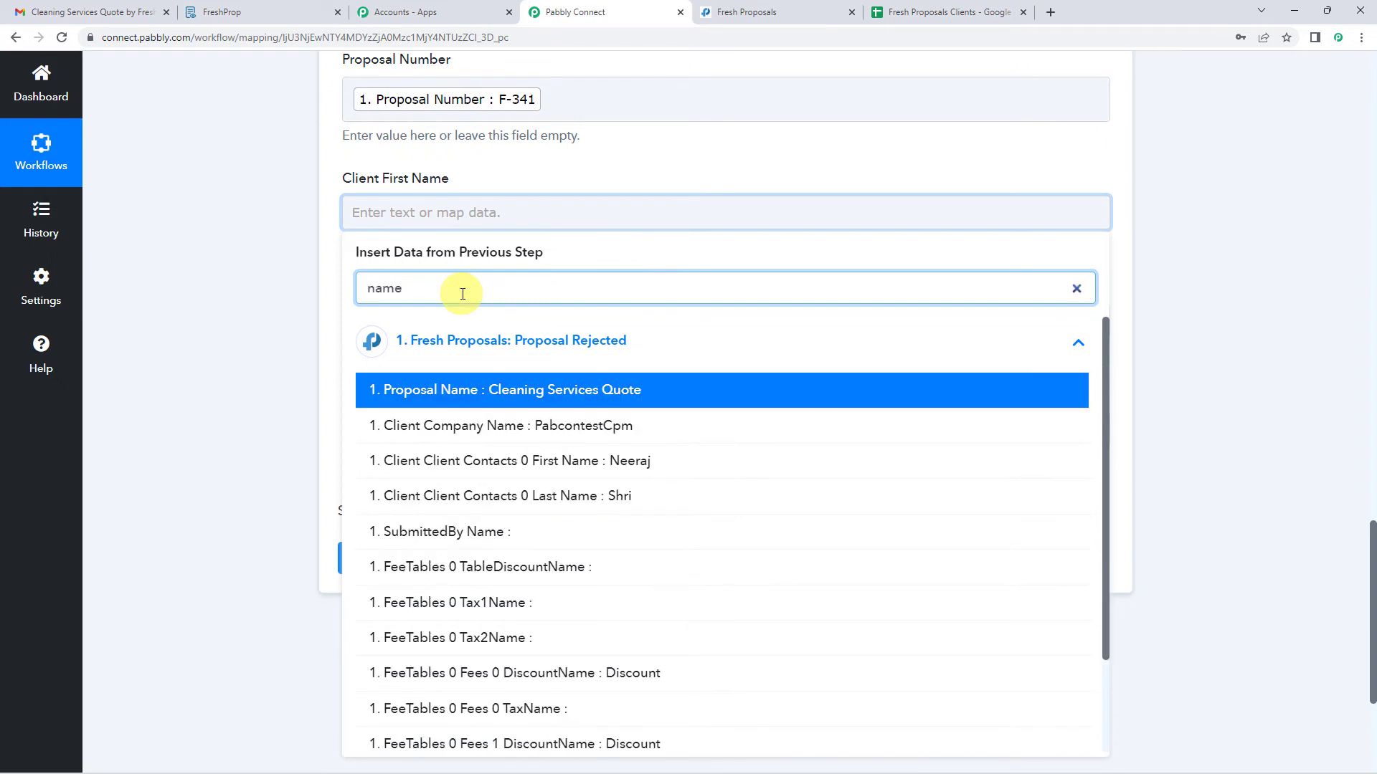
click(636, 474)
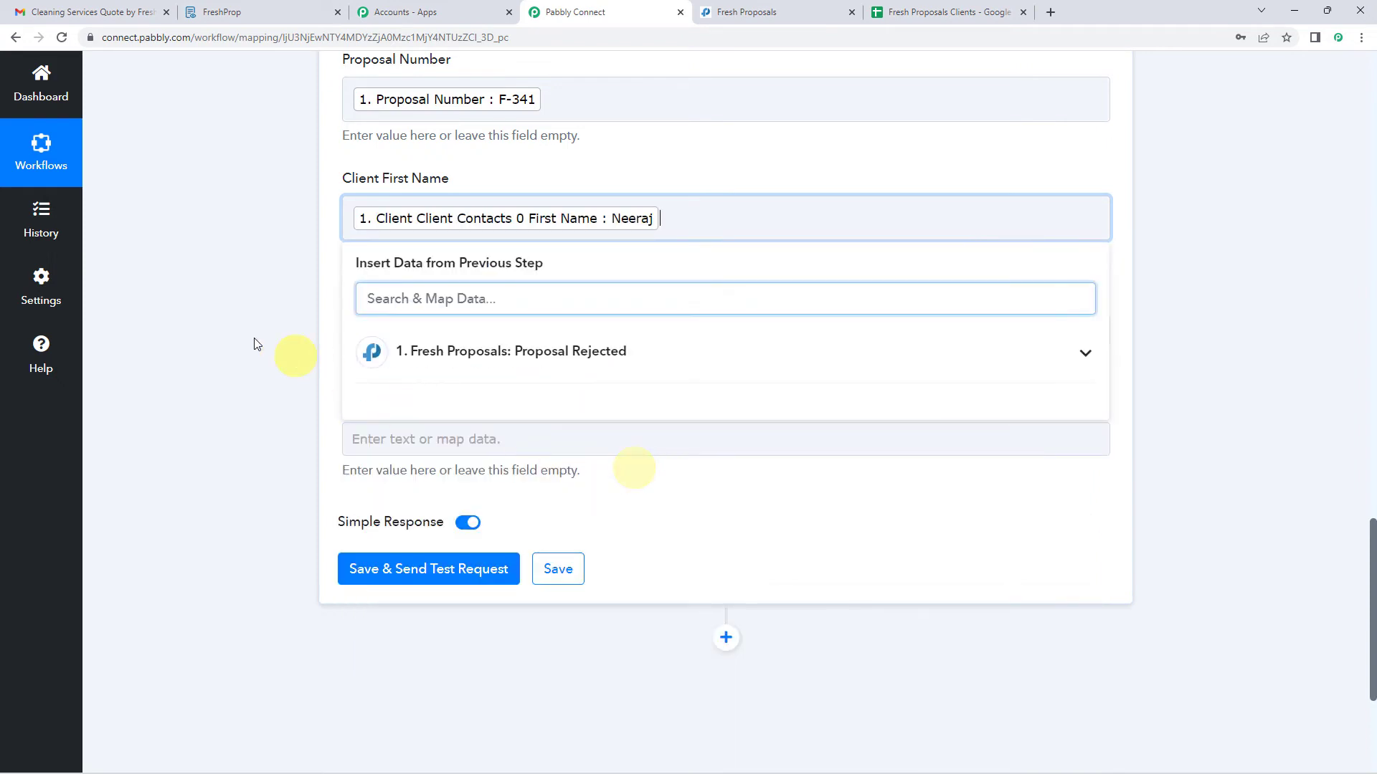
click(231, 332)
- Search the trigger data for "name" and map Client Client Contacts 0 Last Name to the Client Last Name field
click(412, 329)
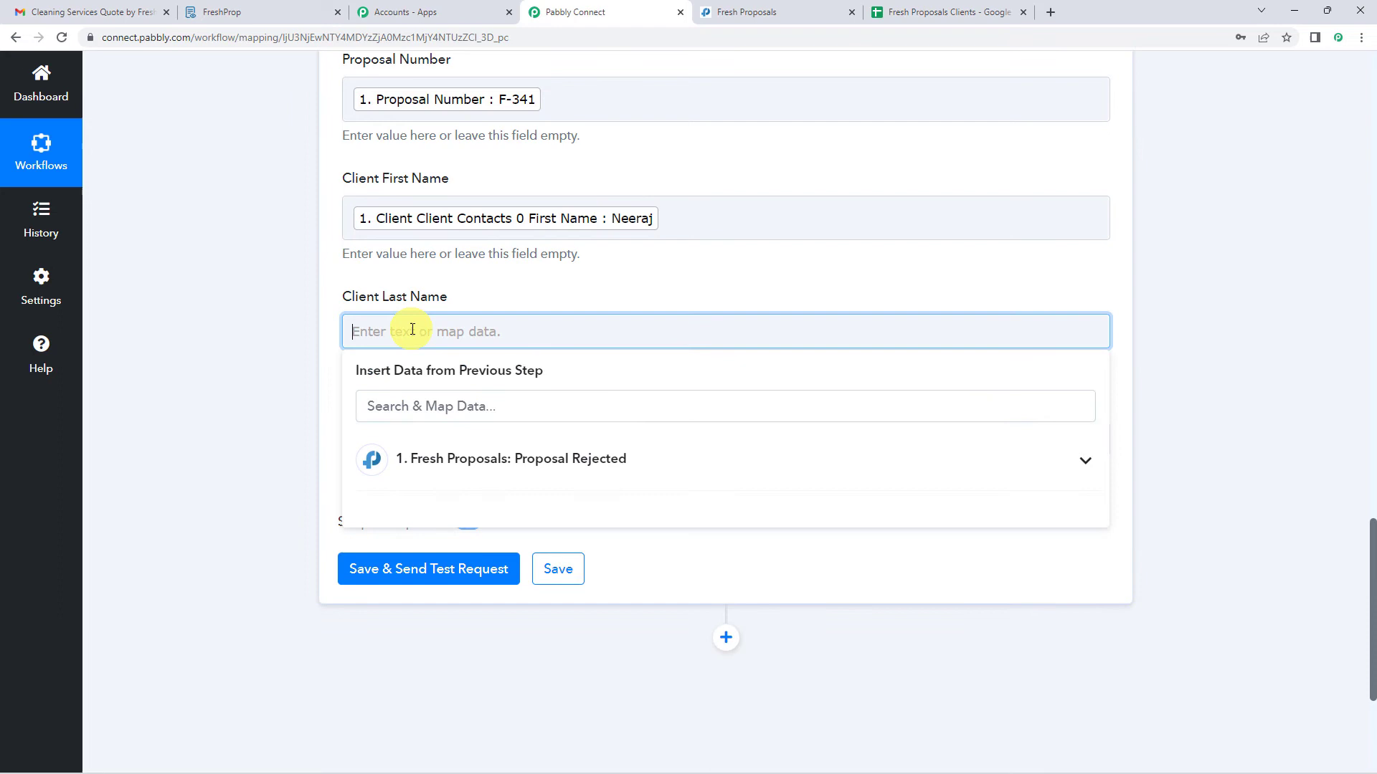
click(471, 456)
click(475, 405)
text(name)
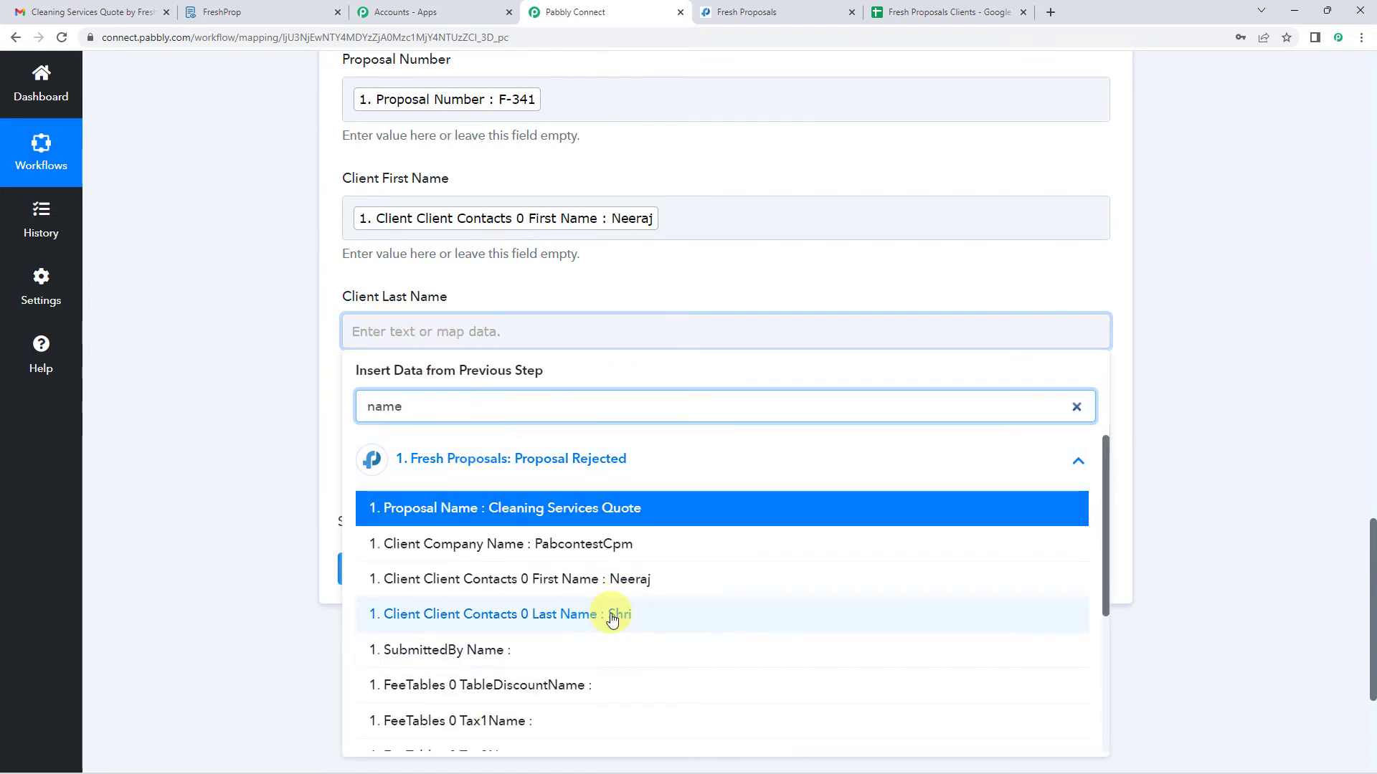
click(626, 621)
click(218, 393)
- Search the trigger data for "pric" and map the Price value to the Proposal Price (in USD) field
scroll(218, 393, down, 2)
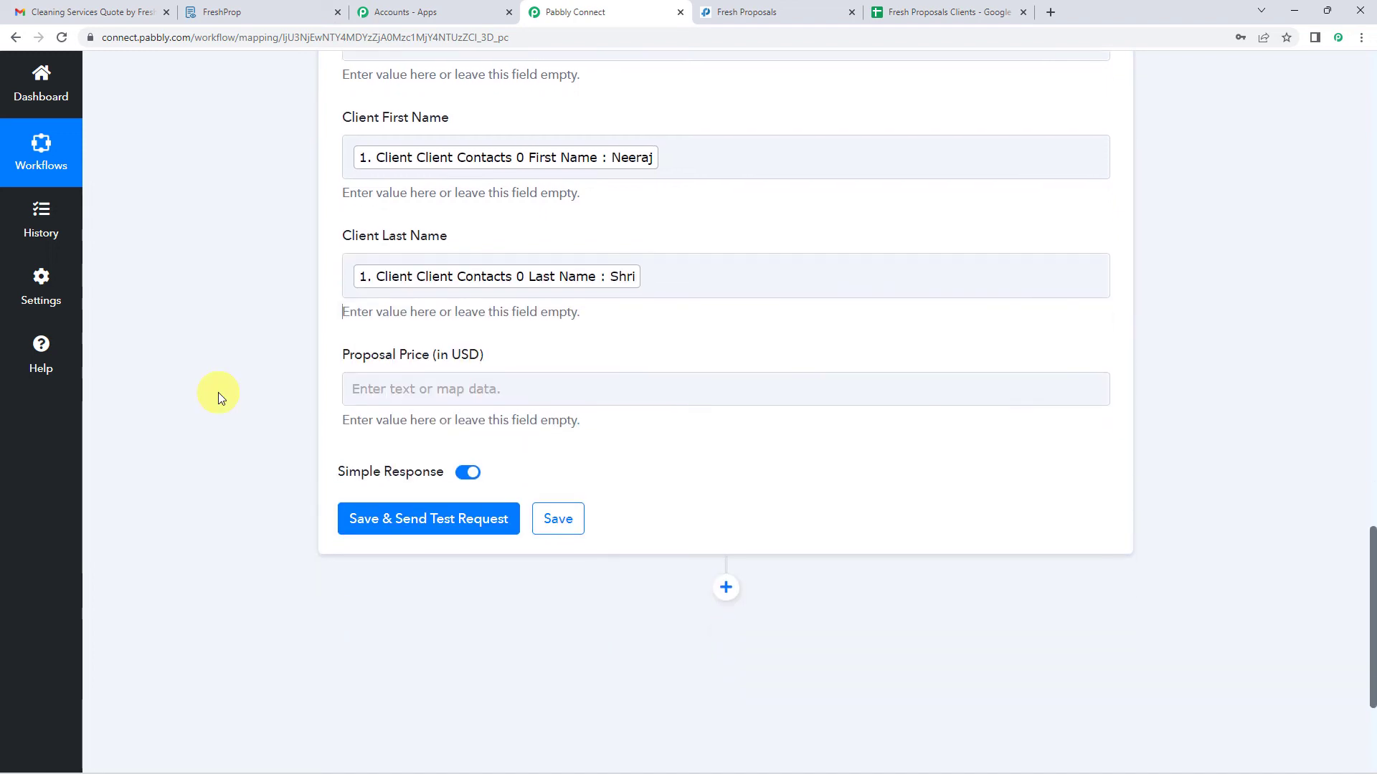
click(404, 302)
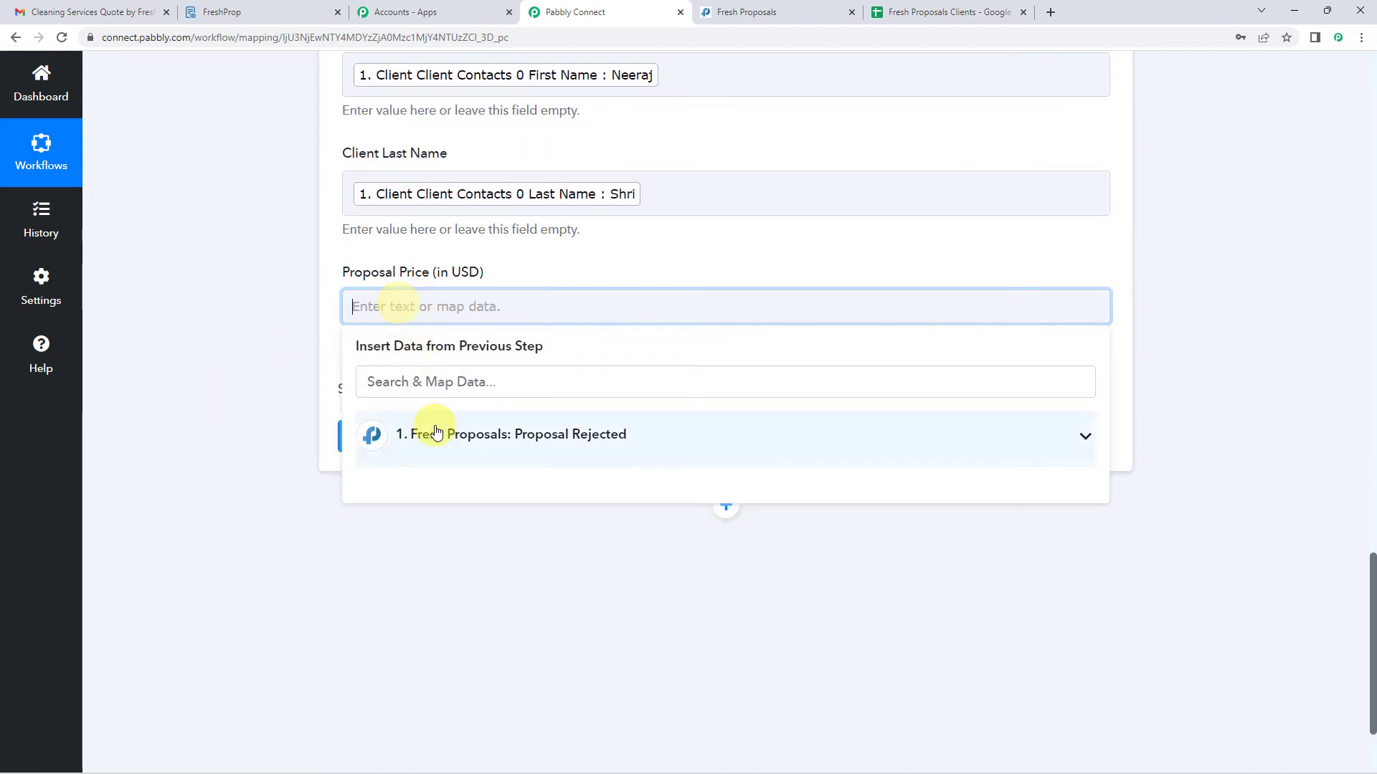
text(pric)
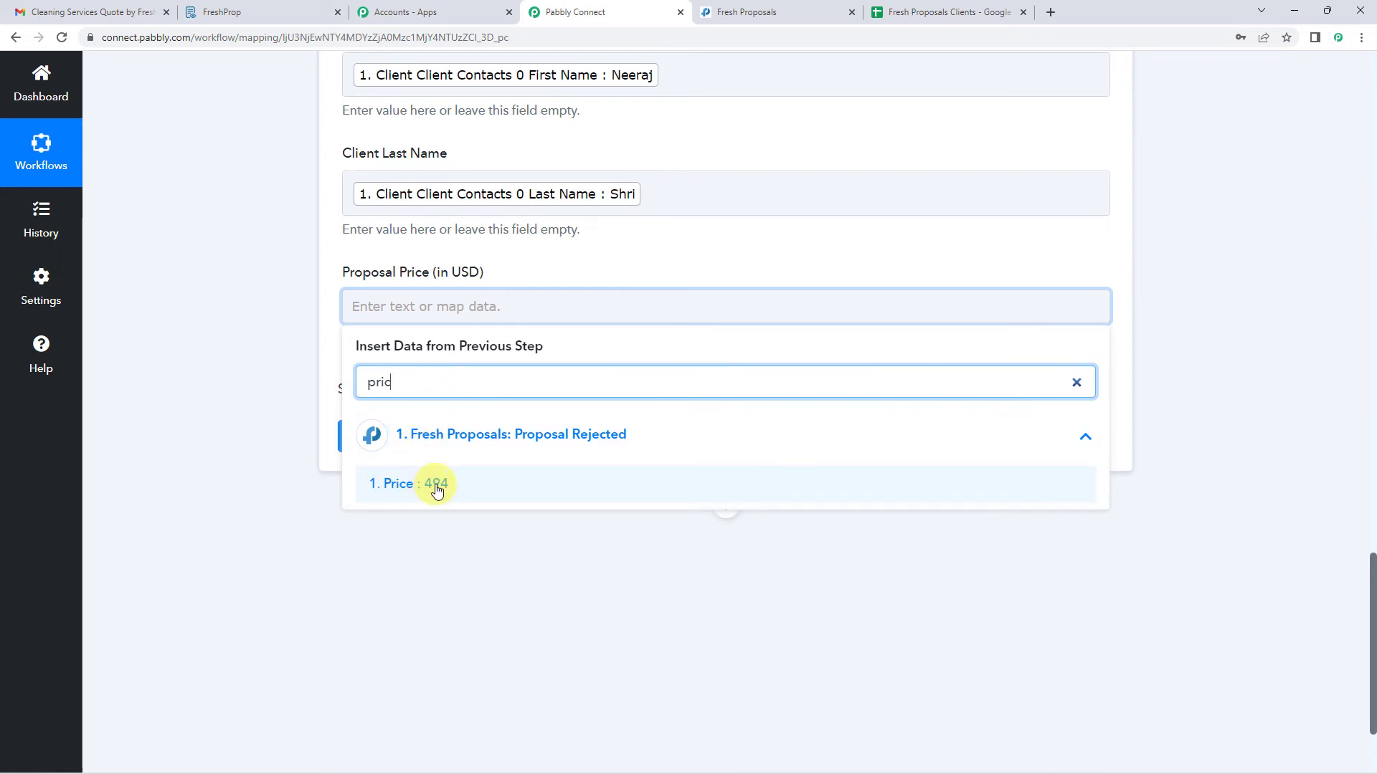
click(437, 486)
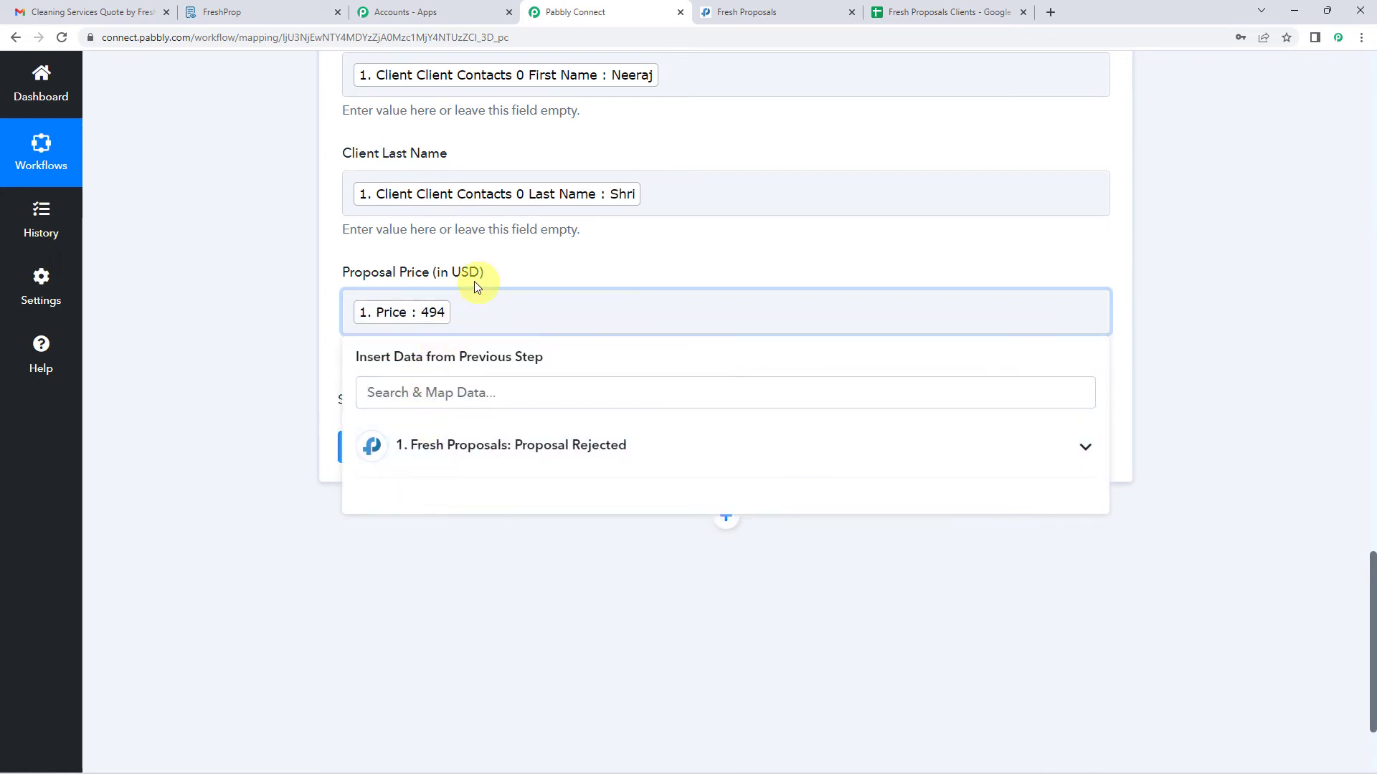
- Search the trigger data for "curr" to check the currency of the proposal price
click(455, 445)
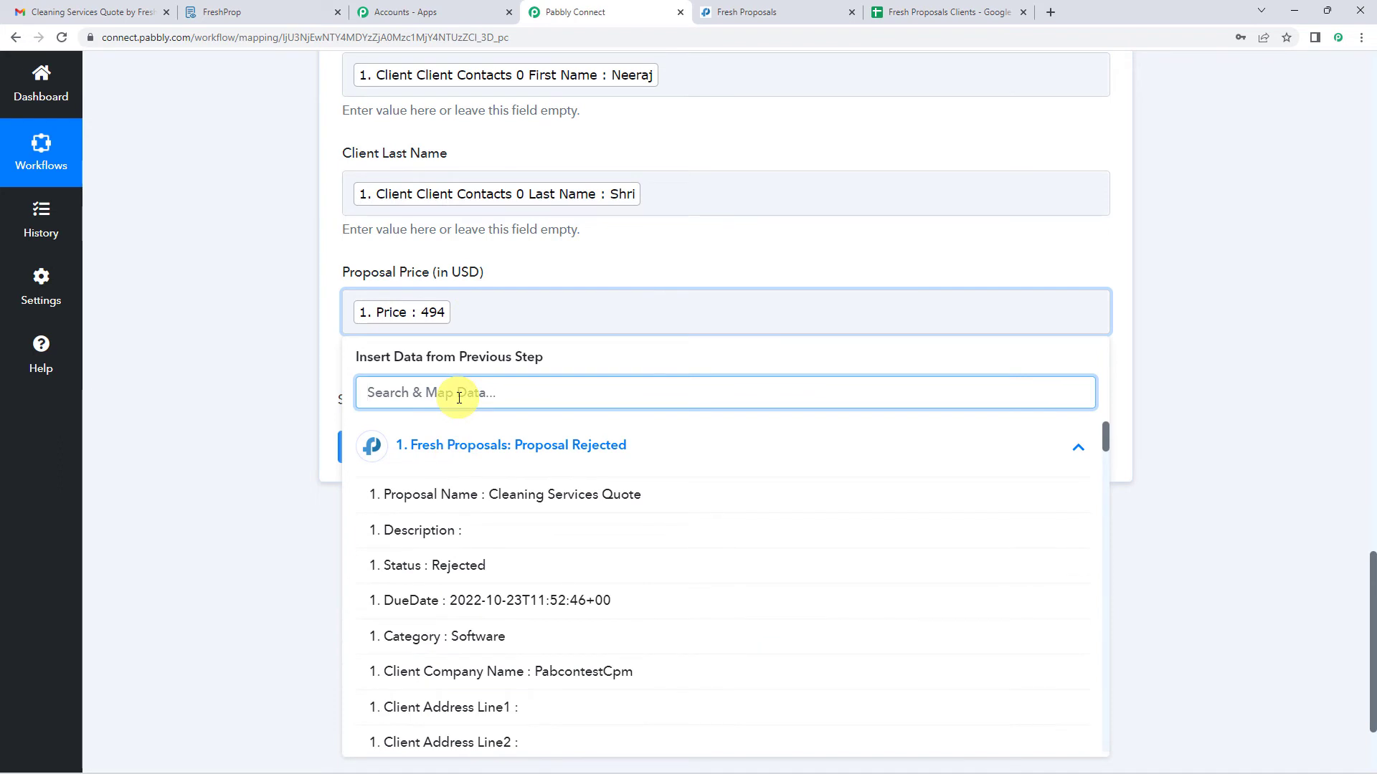
text(curr)
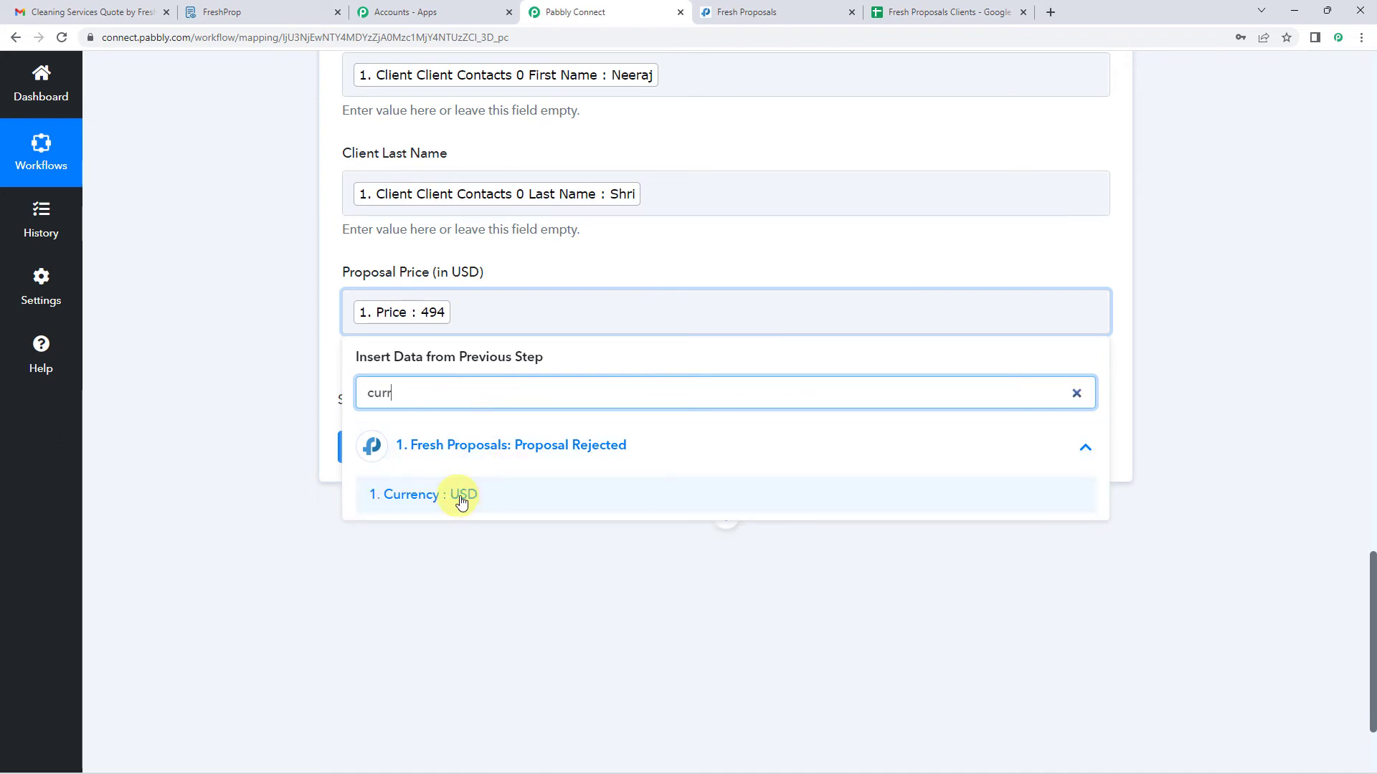
click(491, 493)
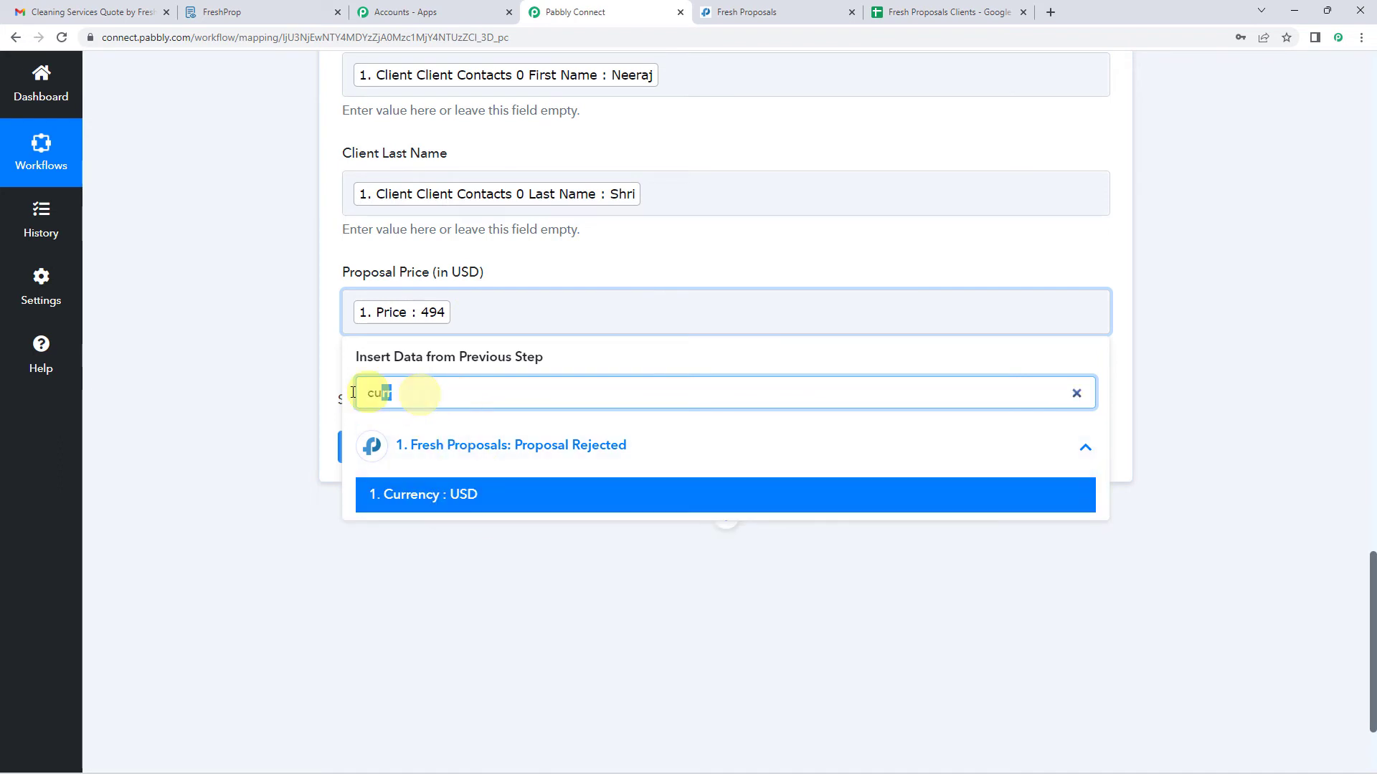
drag(353, 393, 351, 392)
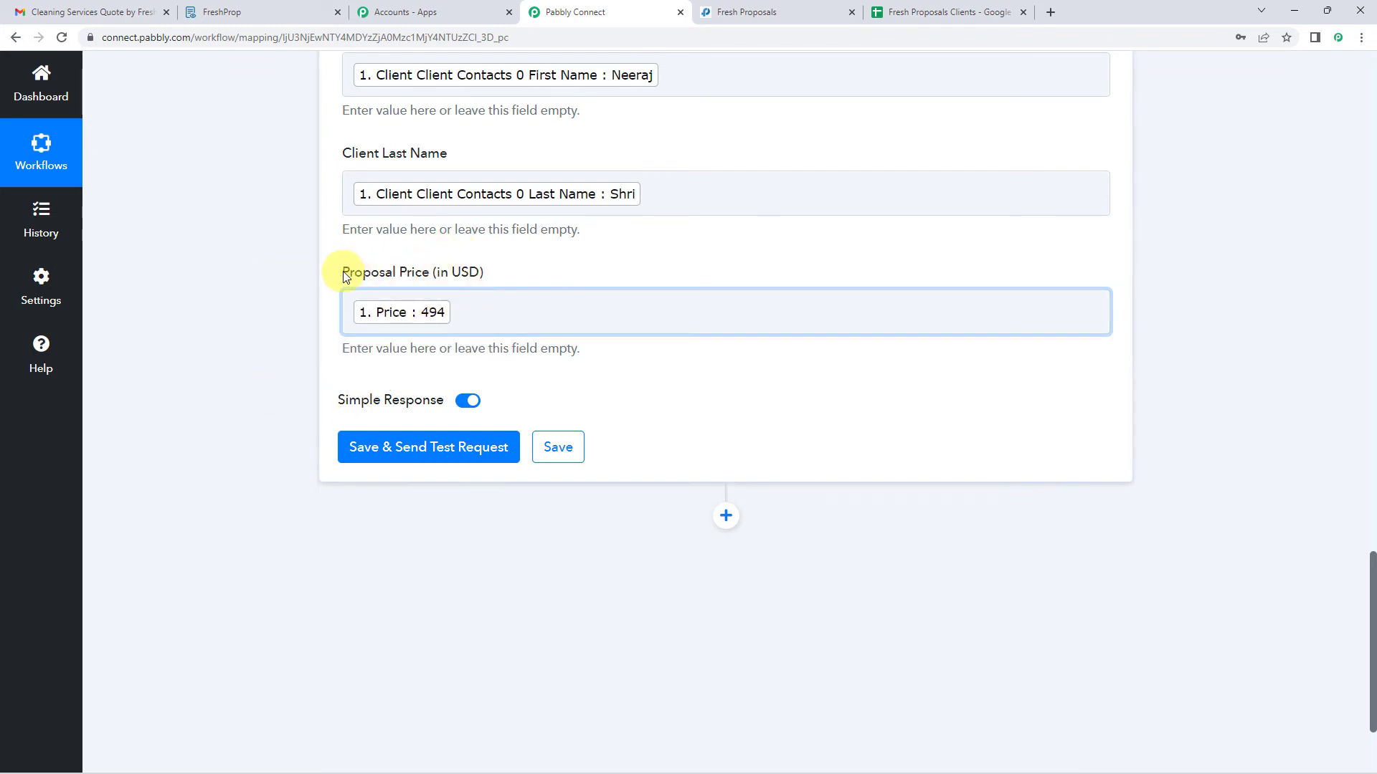
- Compare the Proposal Price (in USD) field with its column header in the Fresh Proposals Clients sheet and return to the workflow
click(958, 8)
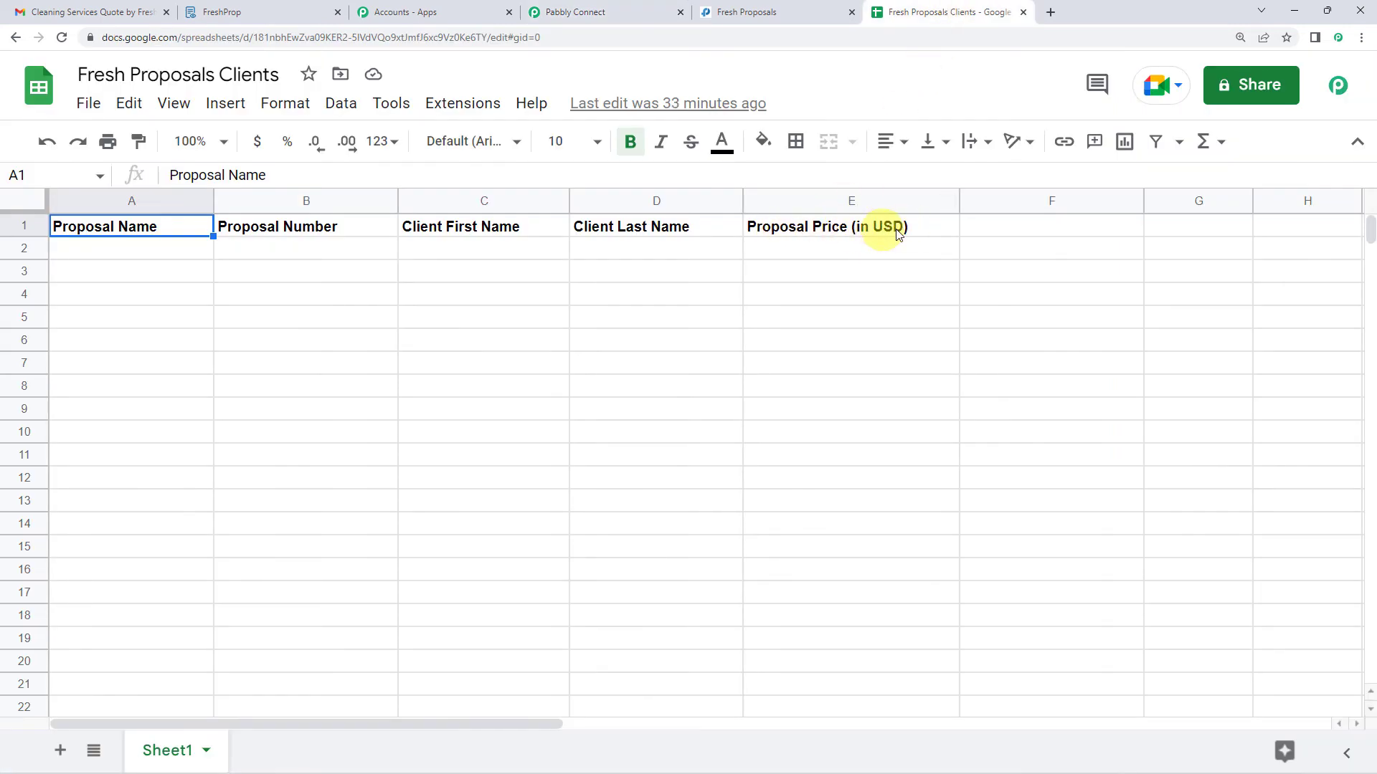
click(574, 8)
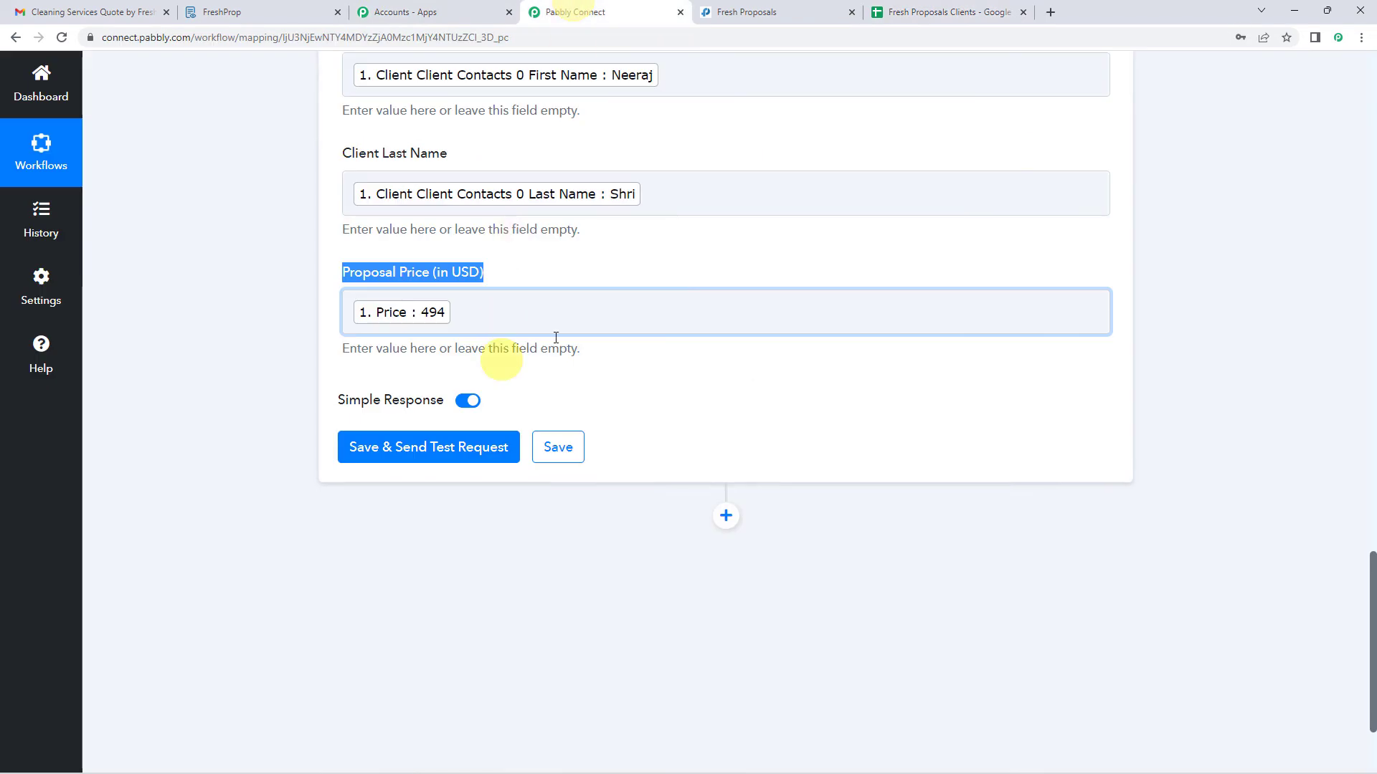
click(529, 312)
right_click(528, 316)
click(528, 276)
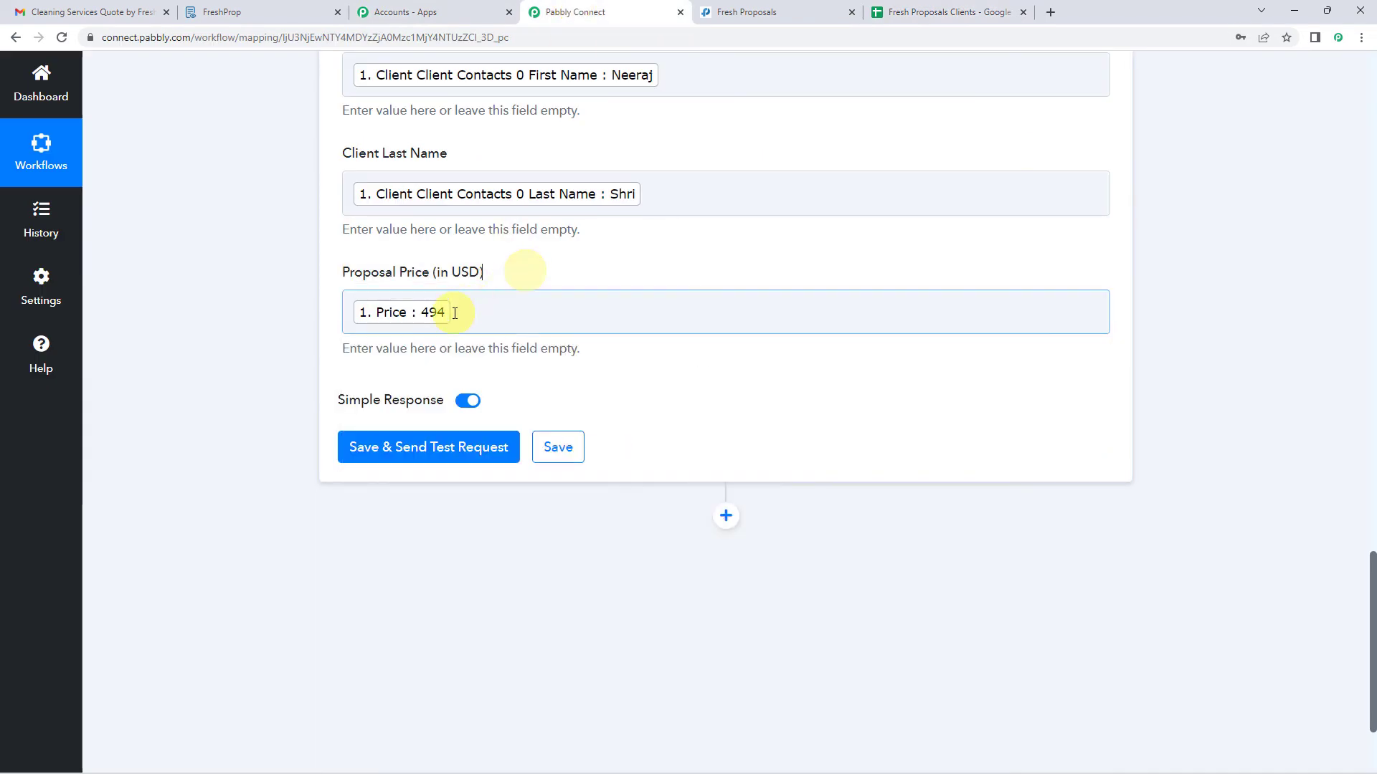
- Review the values mapped to the new row's fields, from Proposal Name to Proposal Price (in USD)
scroll(449, 401, up, 1)
scroll(460, 395, up, 8)
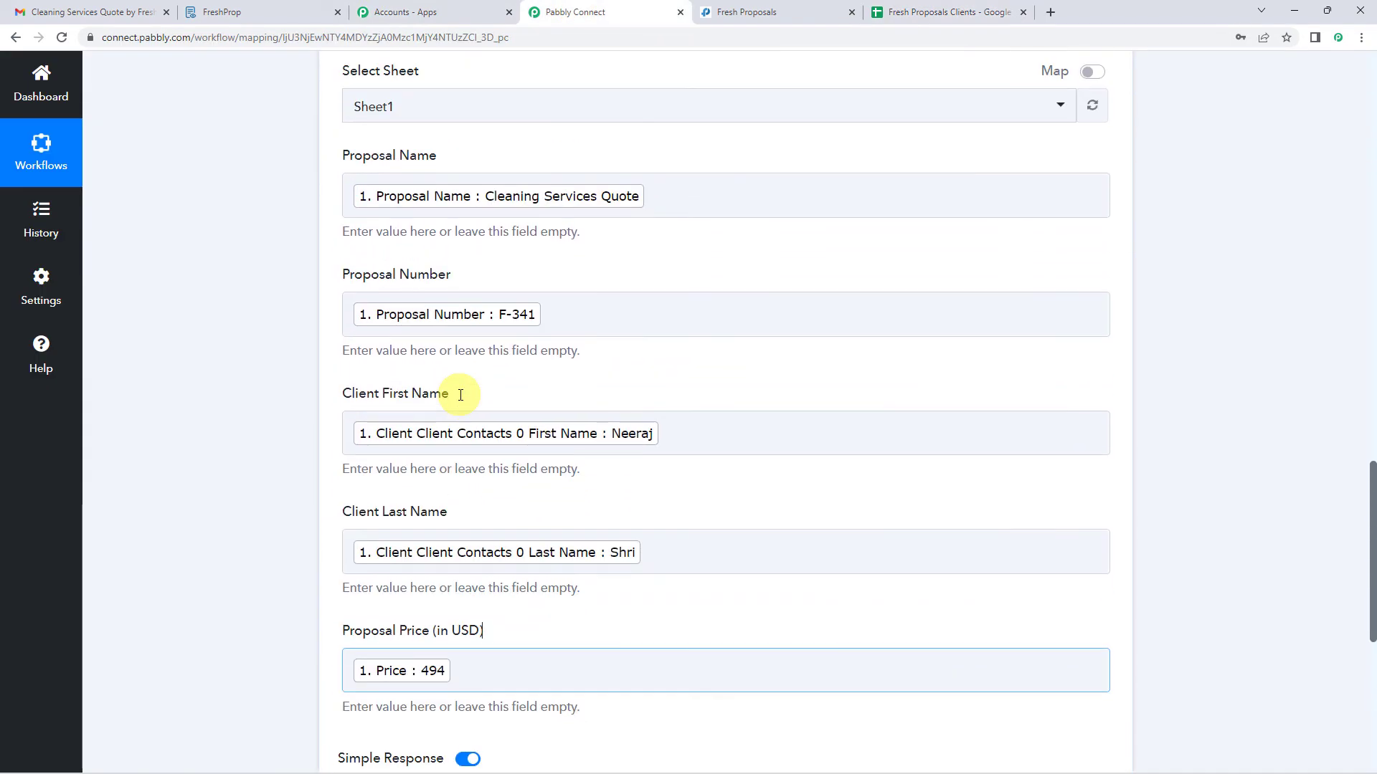
scroll(461, 395, down, 6)
scroll(461, 395, down, 2)
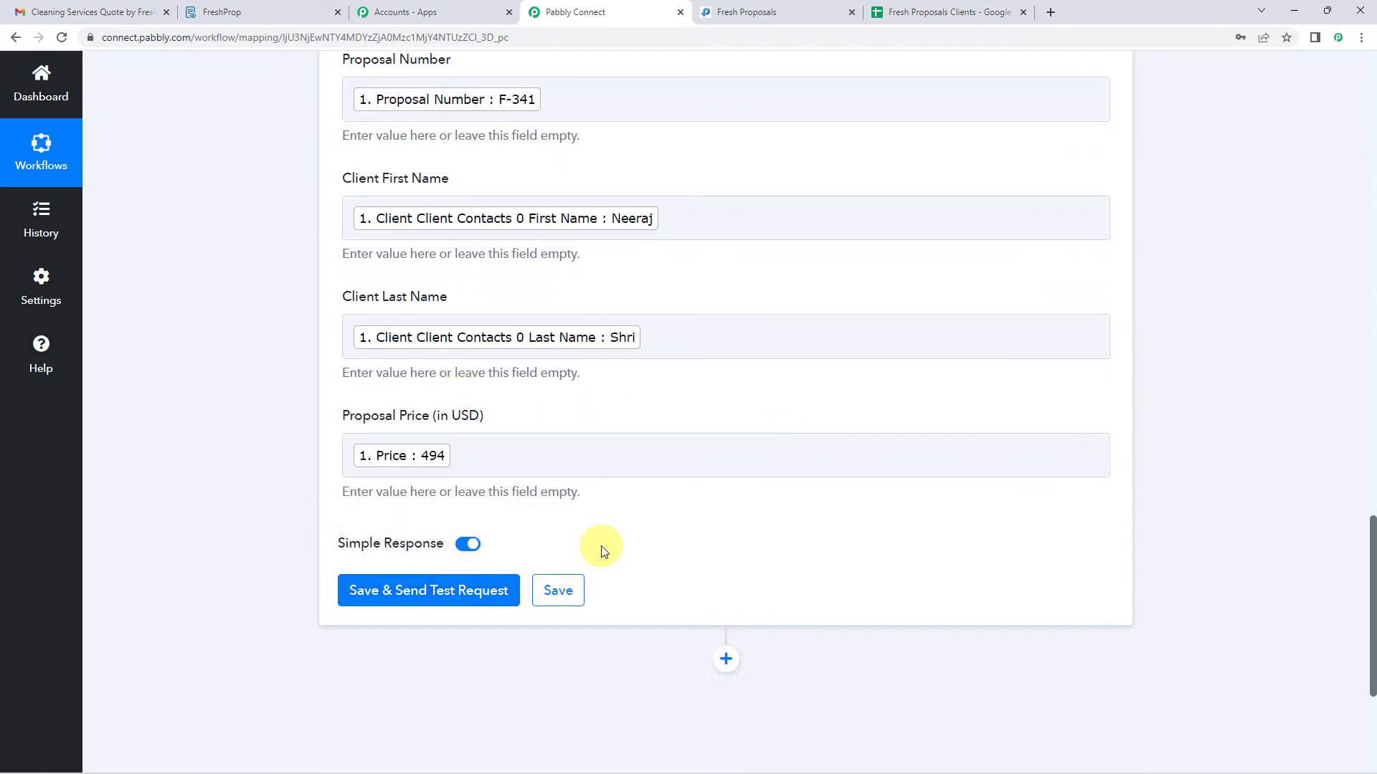
scroll(602, 551, down, 1)
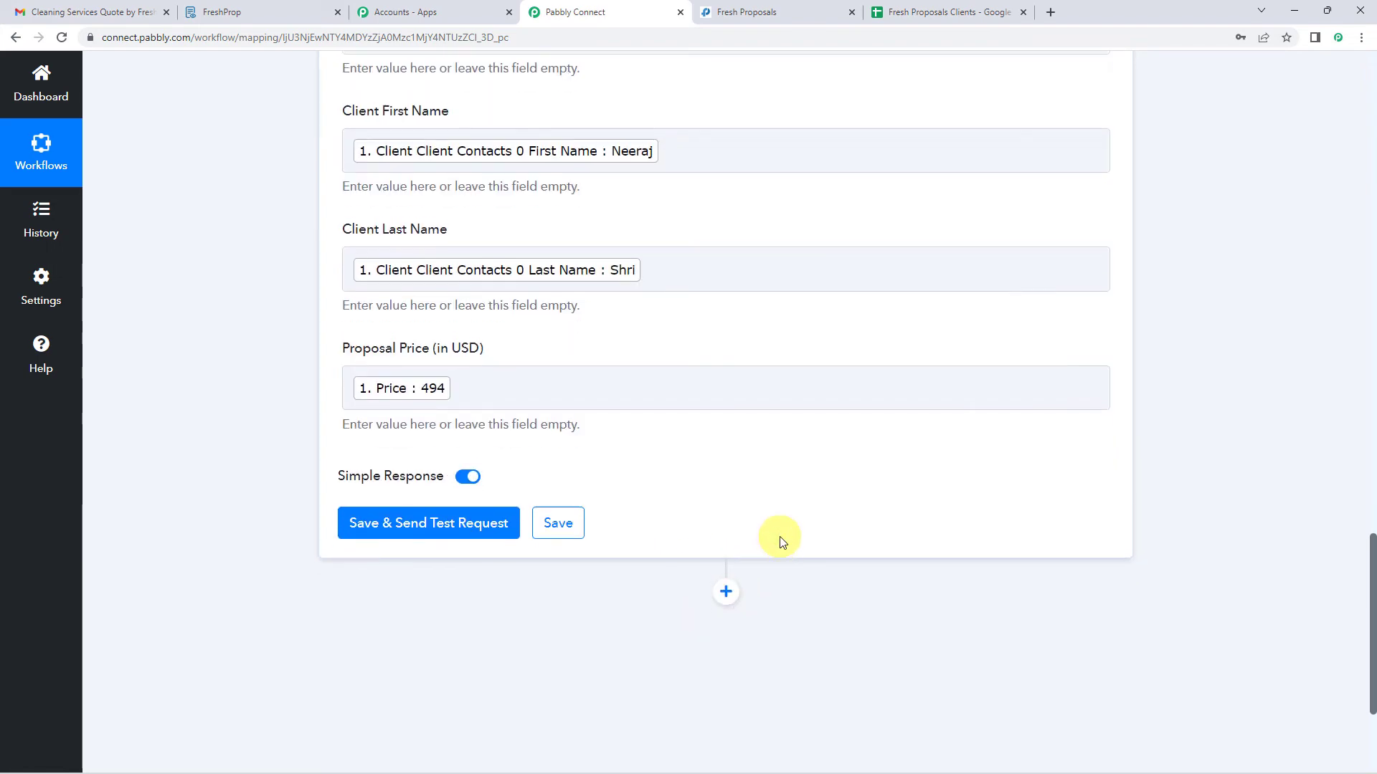
scroll(777, 541, up, 3)
click(452, 361)
scroll(452, 360, up, 2)
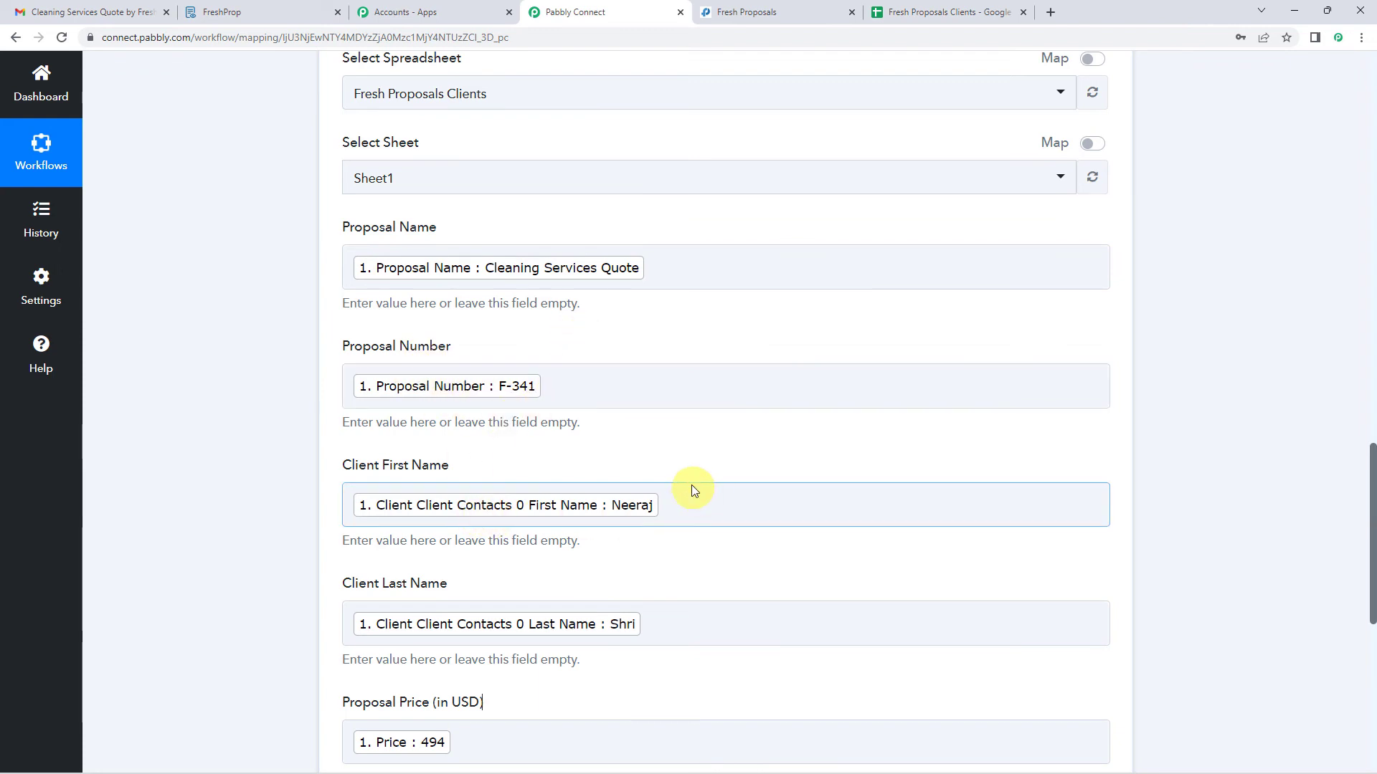
- Examine the Proposal Rejected trigger and its captured response, and compare them with the mapped Google Sheets fields
scroll(230, 523, up, 20)
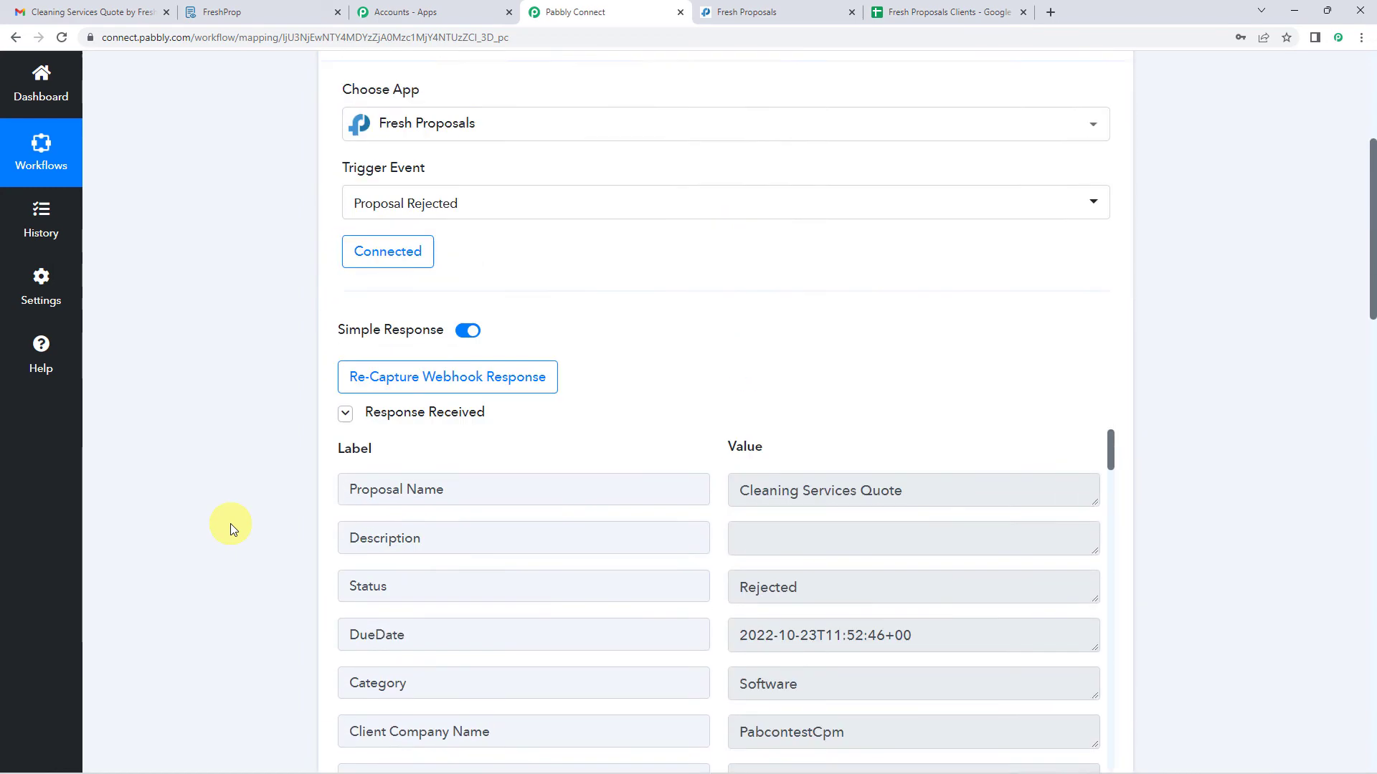
scroll(231, 523, up, 4)
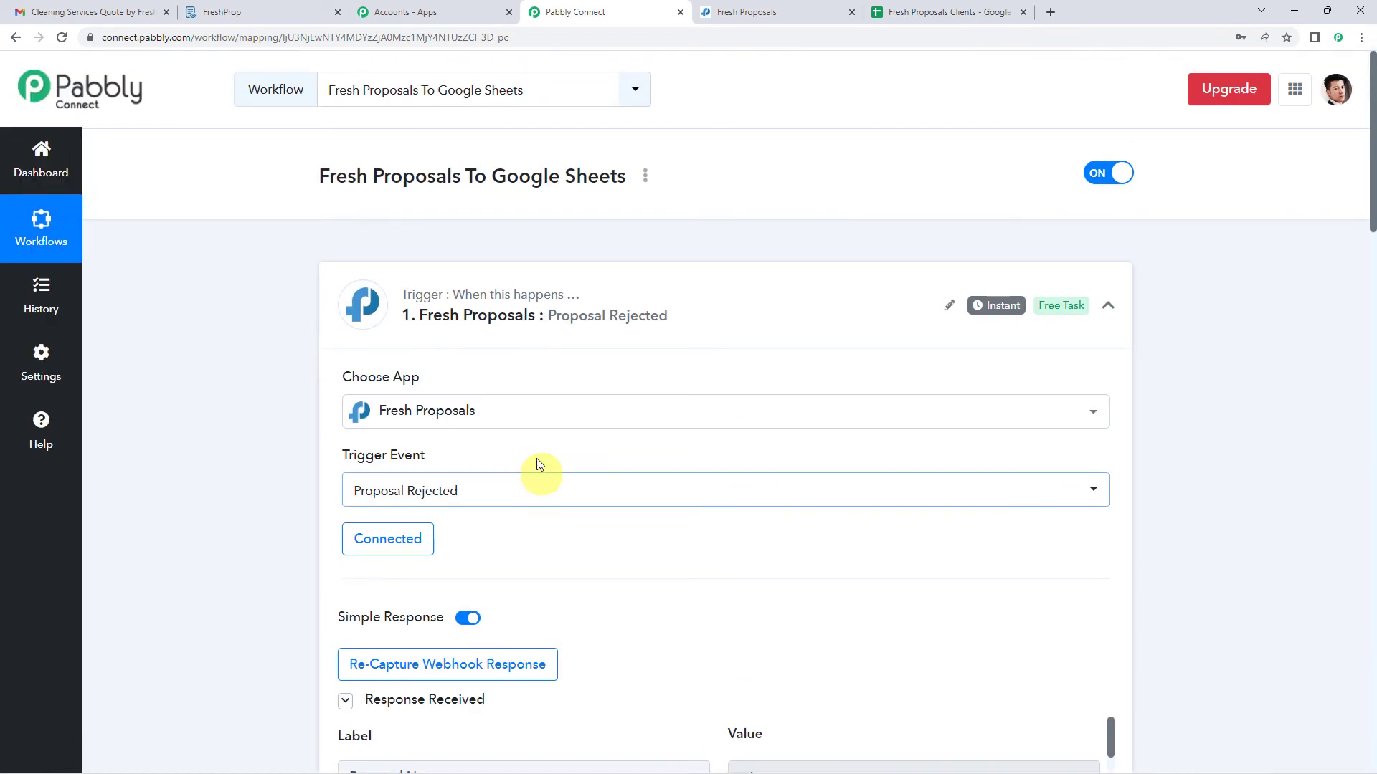
scroll(424, 449, down, 2)
scroll(279, 396, down, 5)
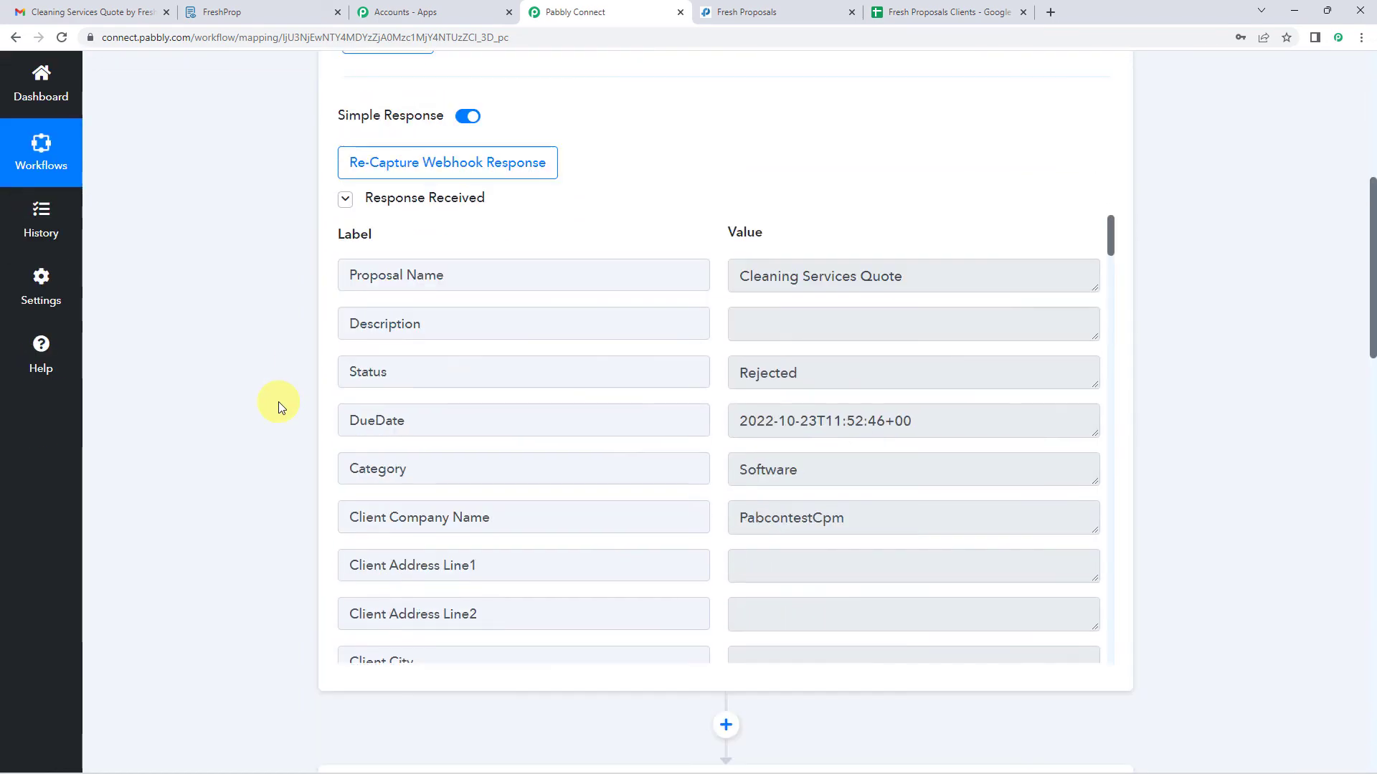
scroll(278, 401, down, 15)
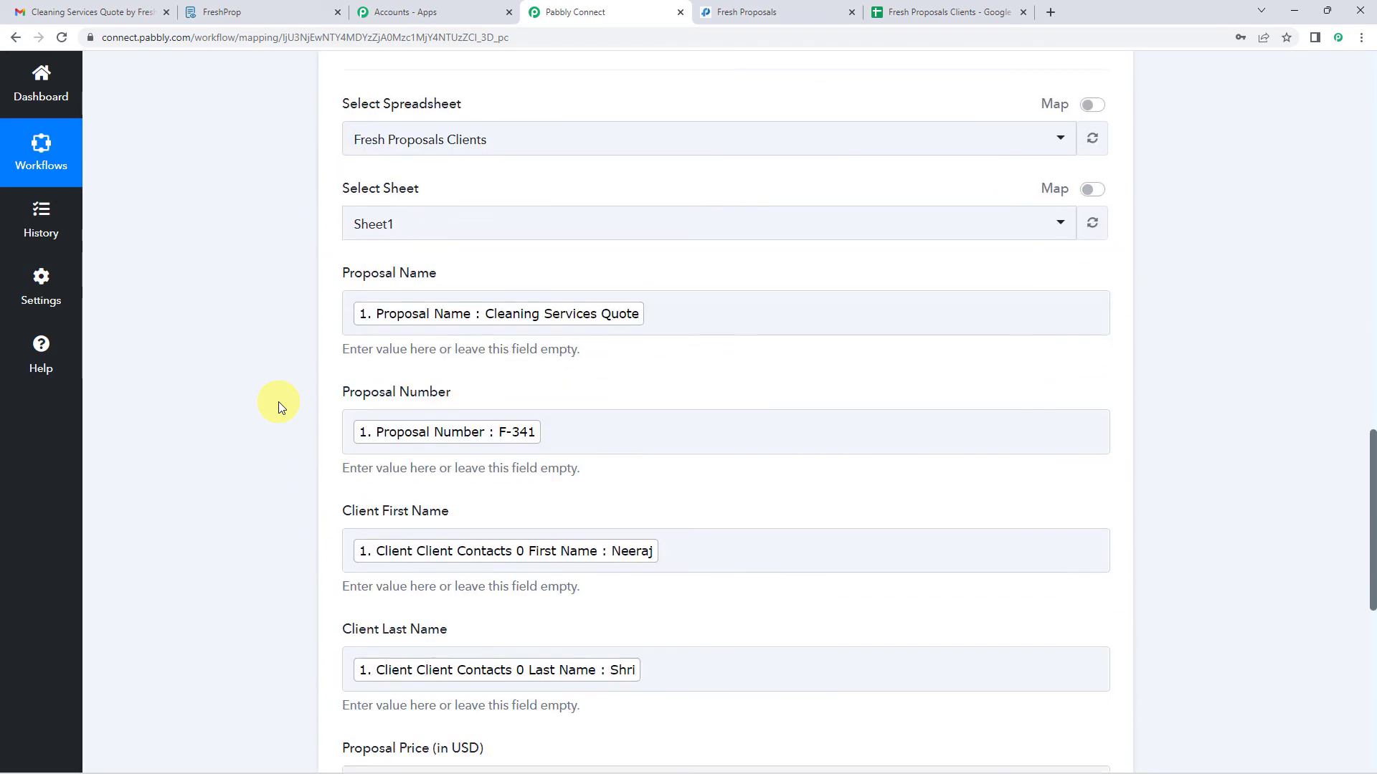
scroll(278, 405, down, 2)
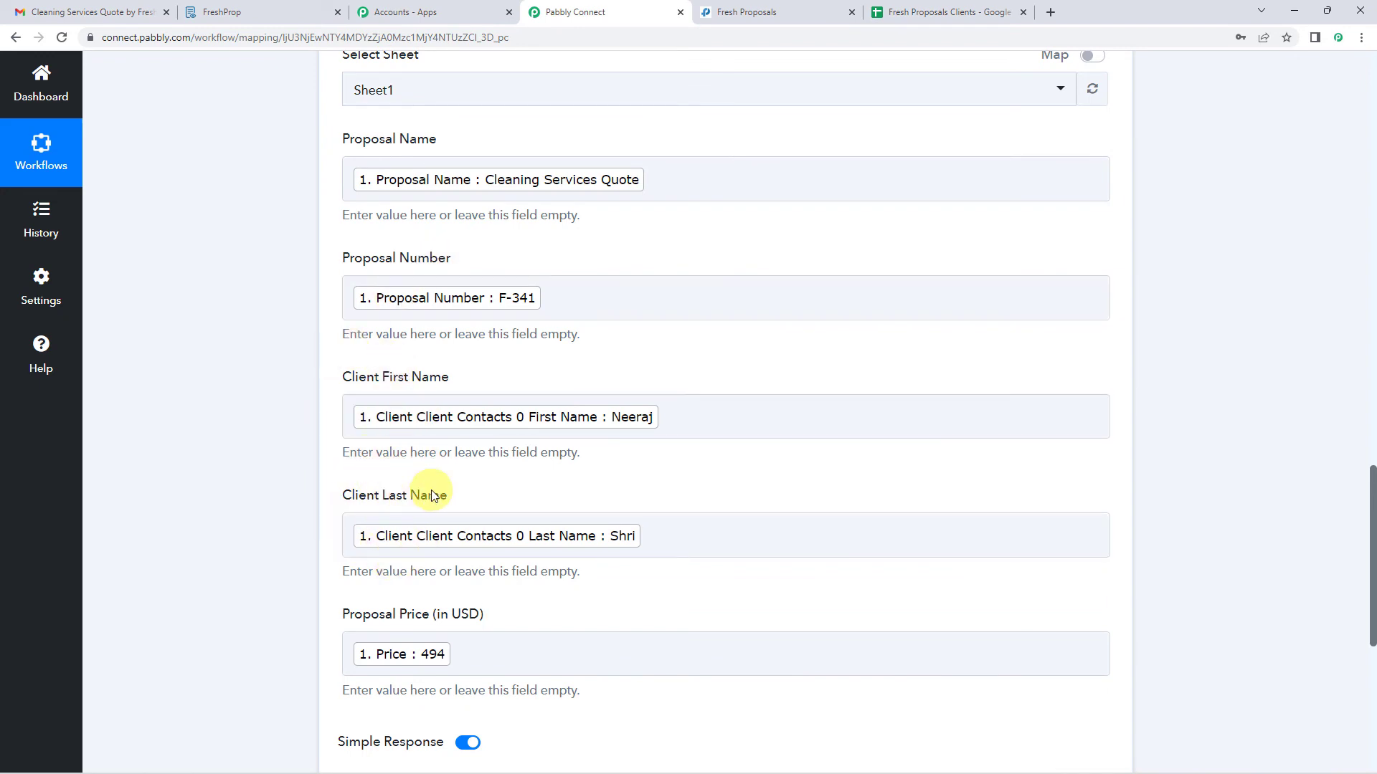
scroll(430, 492, down, 2)
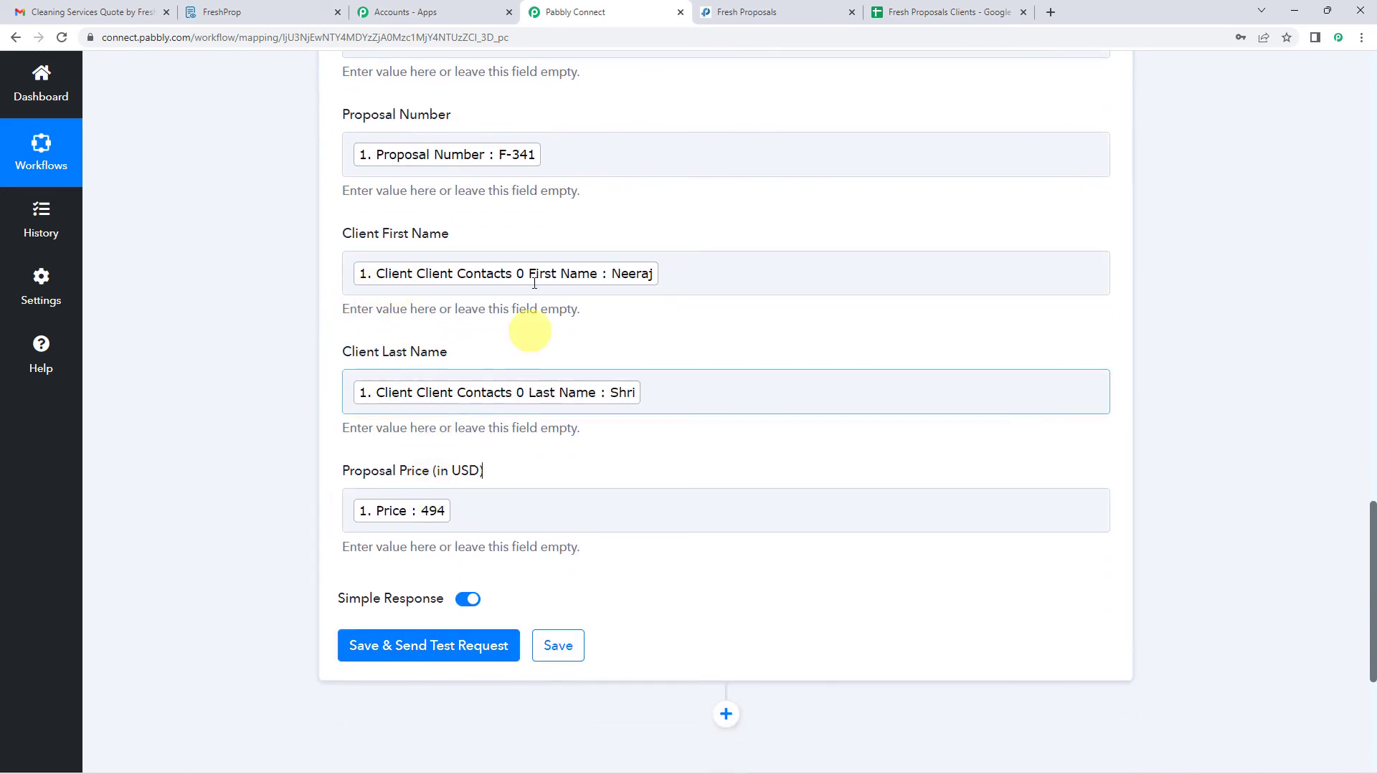
scroll(502, 246, up, 3)
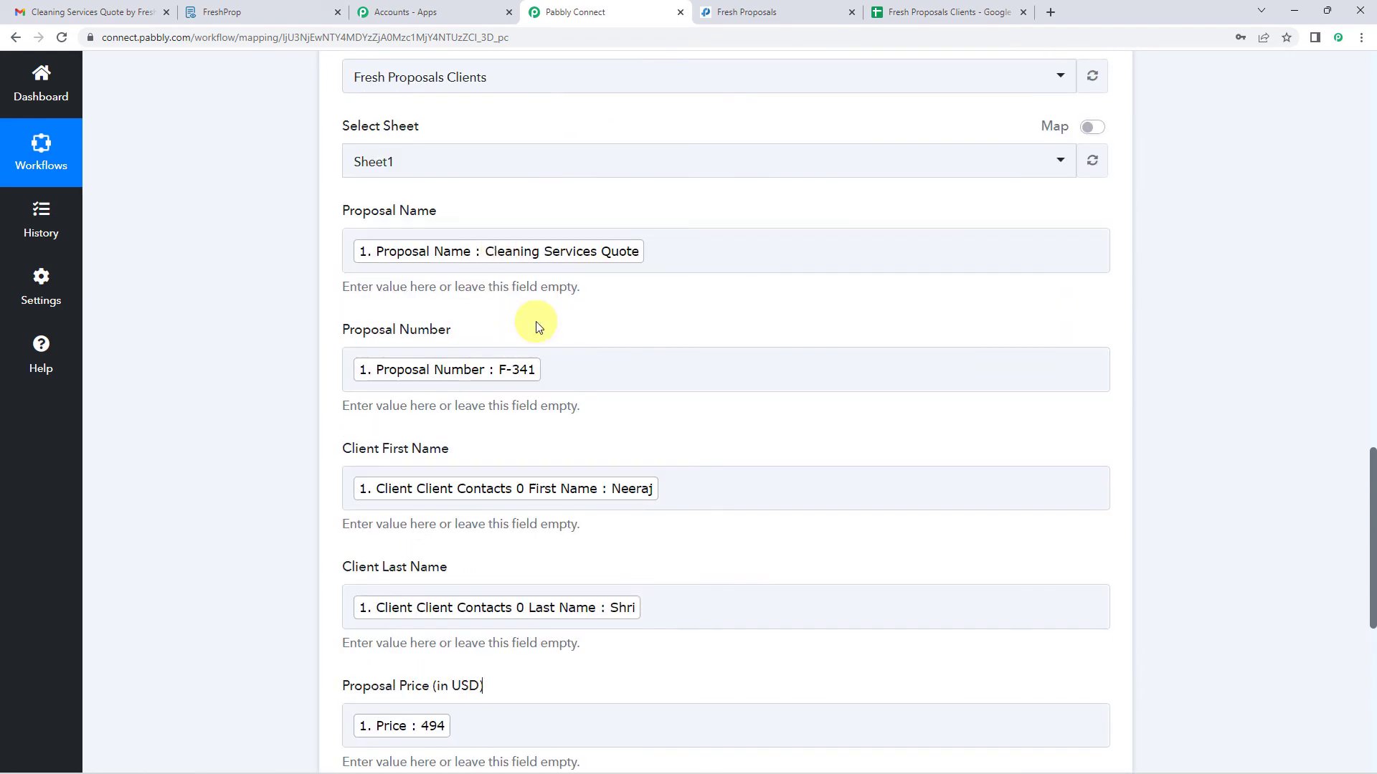
scroll(538, 327, up, 2)
scroll(538, 326, down, 1)
scroll(538, 323, up, 1)
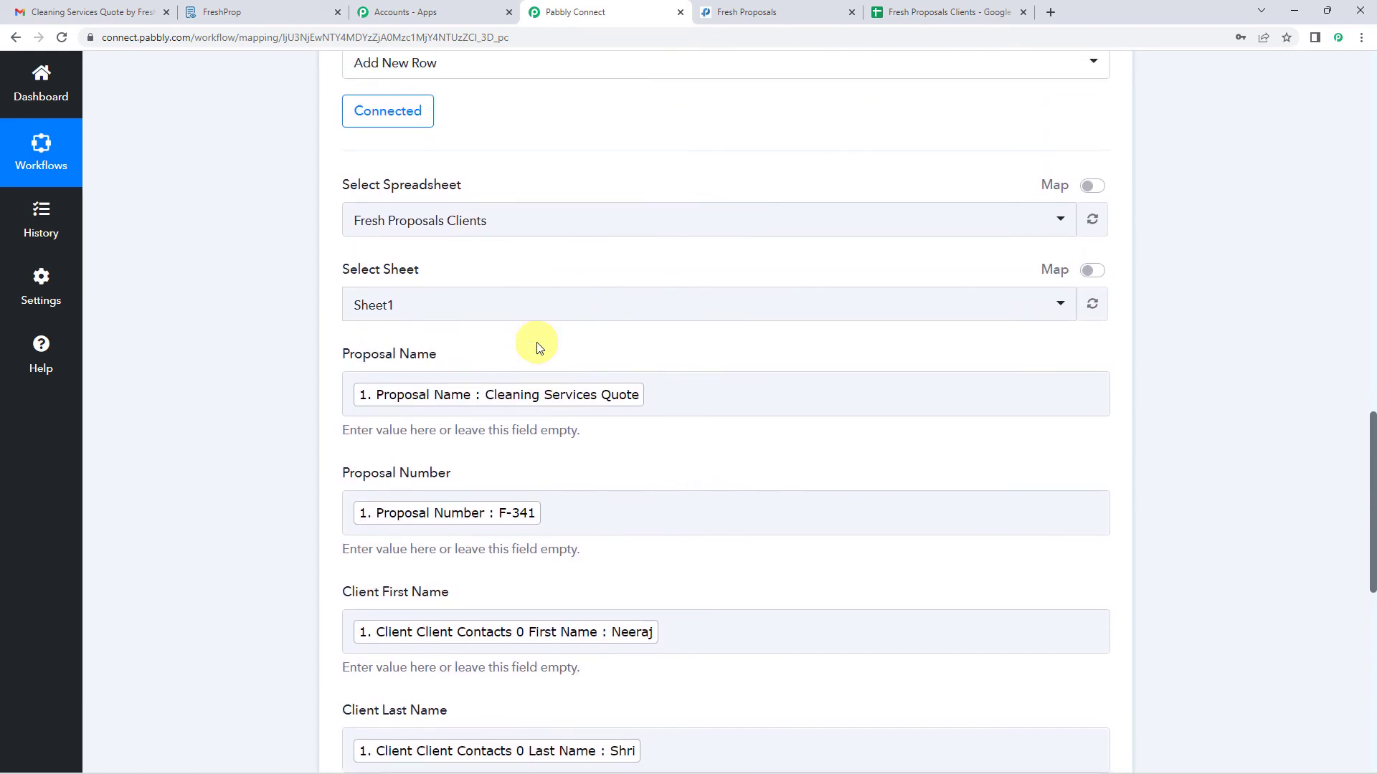
- Save the Add New Row action, send a test request and check the response received from Google Sheets
scroll(537, 323, down, 9)
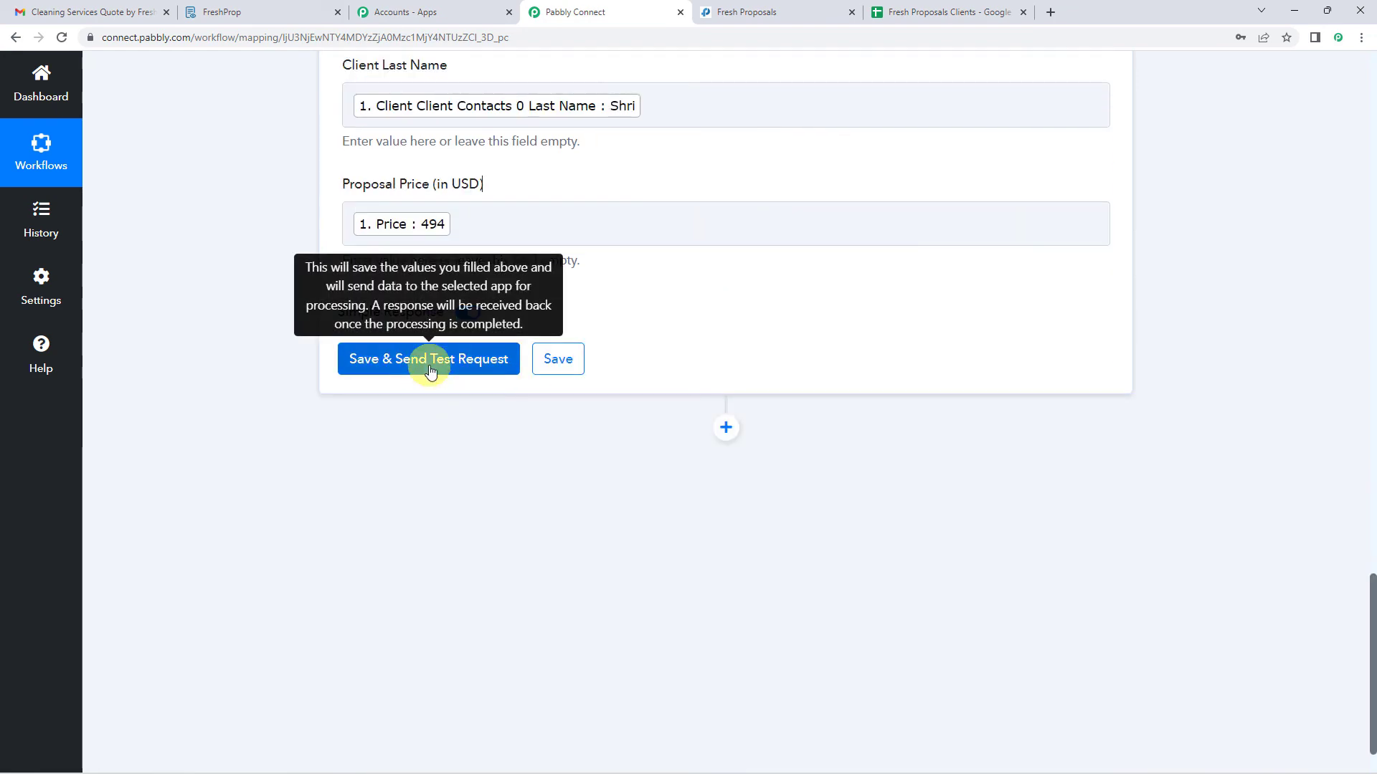
click(430, 373)
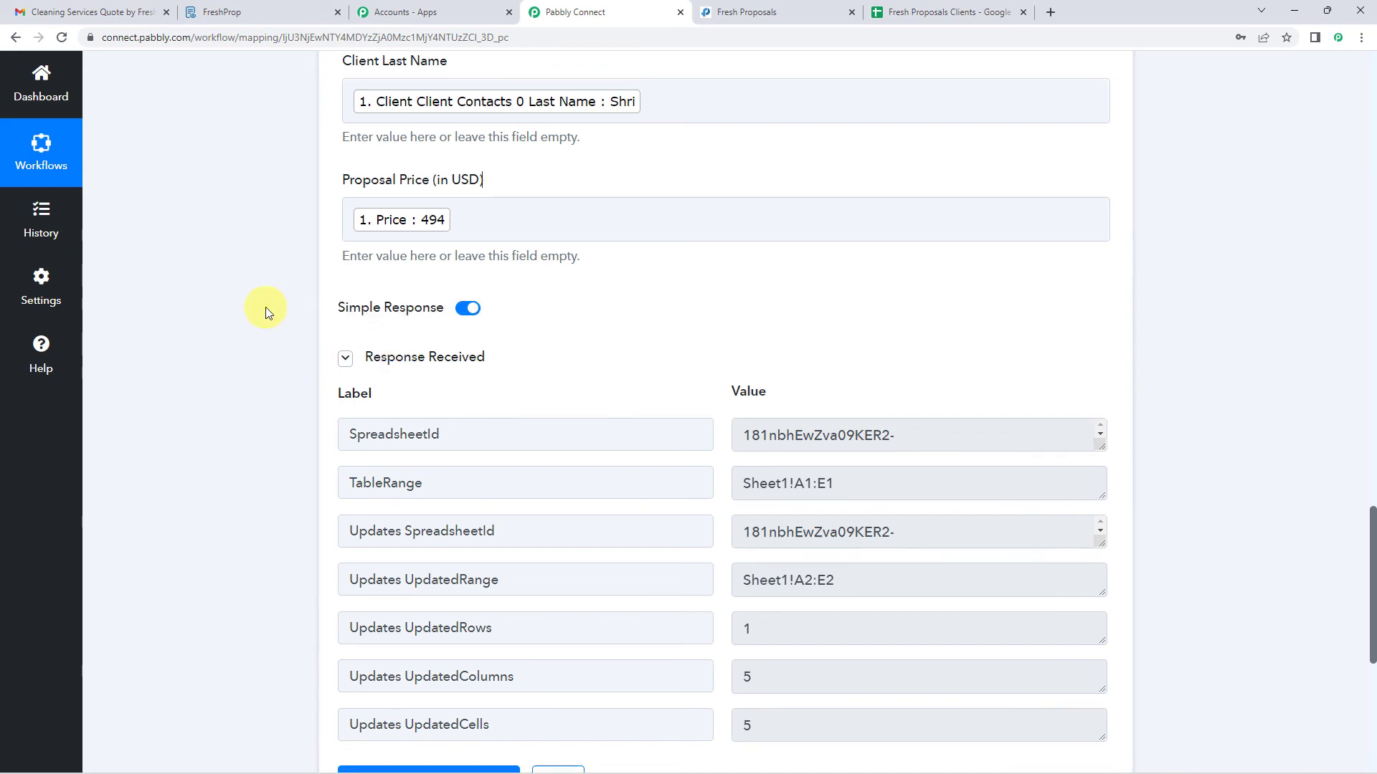
scroll(267, 307, down, 3)
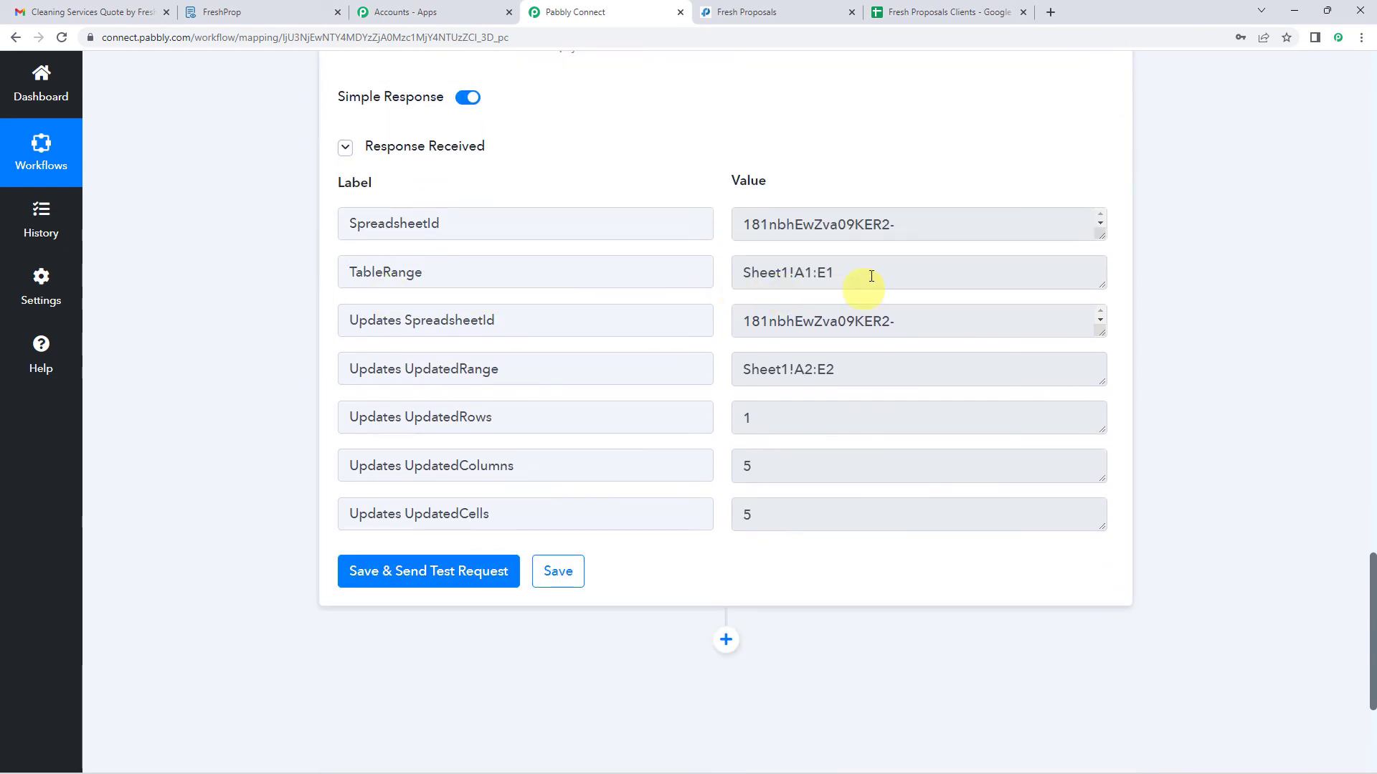
scroll(832, 369, down, 3)
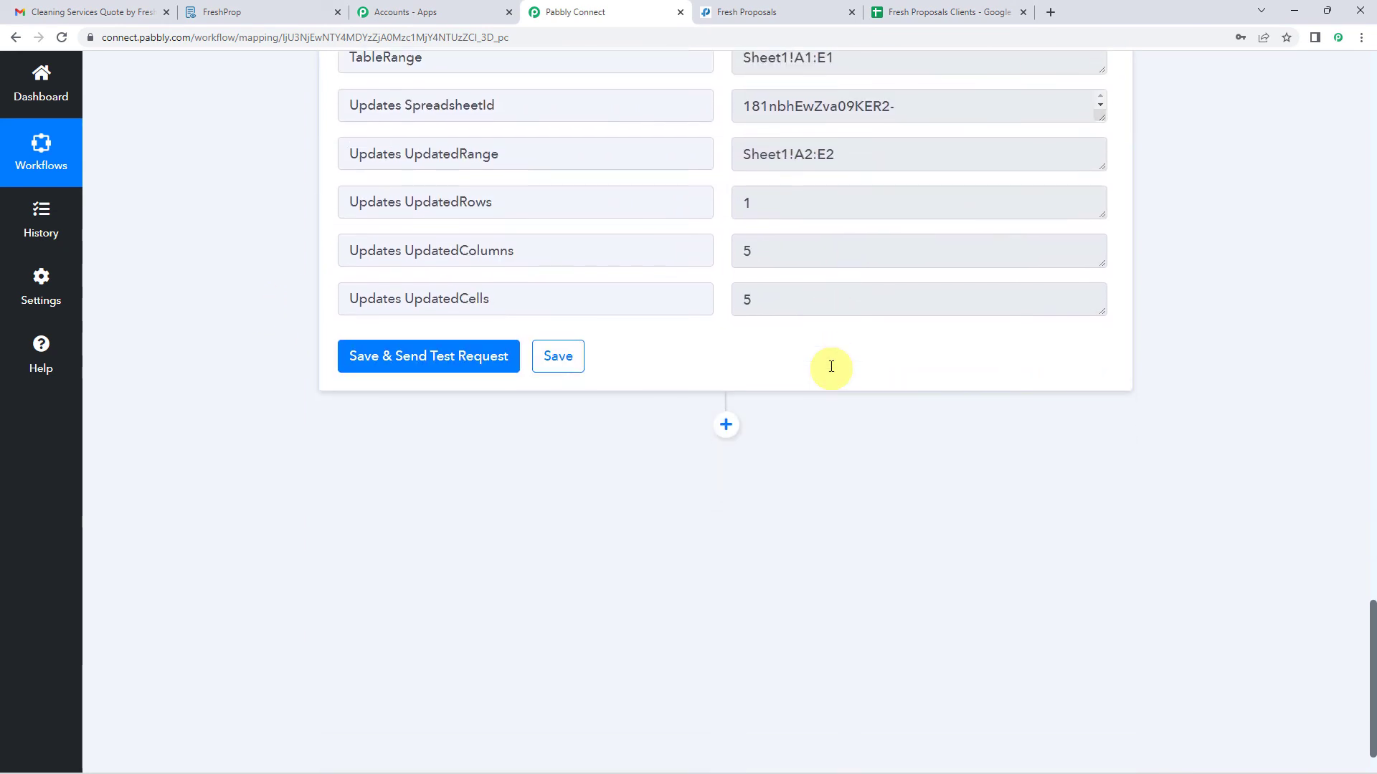
scroll(825, 358, up, 1)
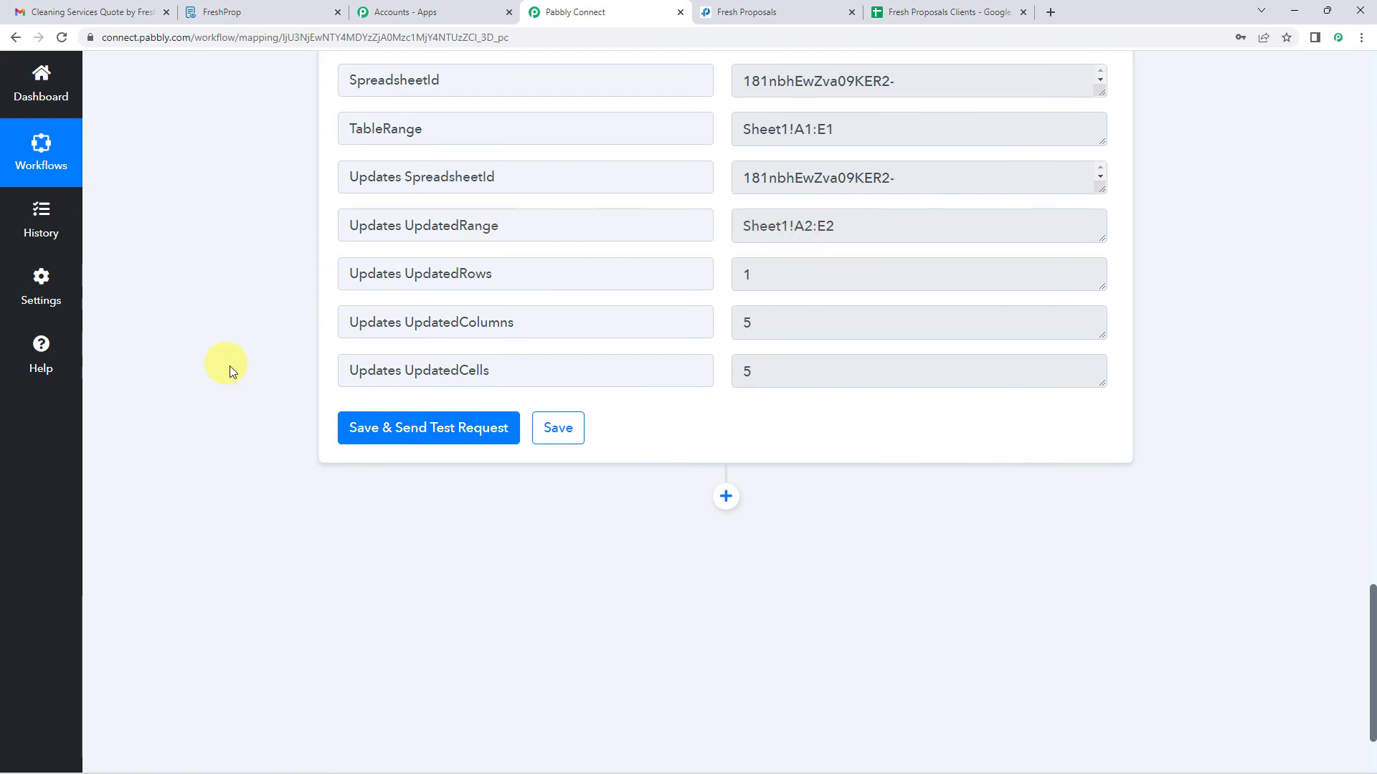
- Check the mapped fields against the row added to the Fresh Proposals Clients sheet
scroll(230, 368, up, 3)
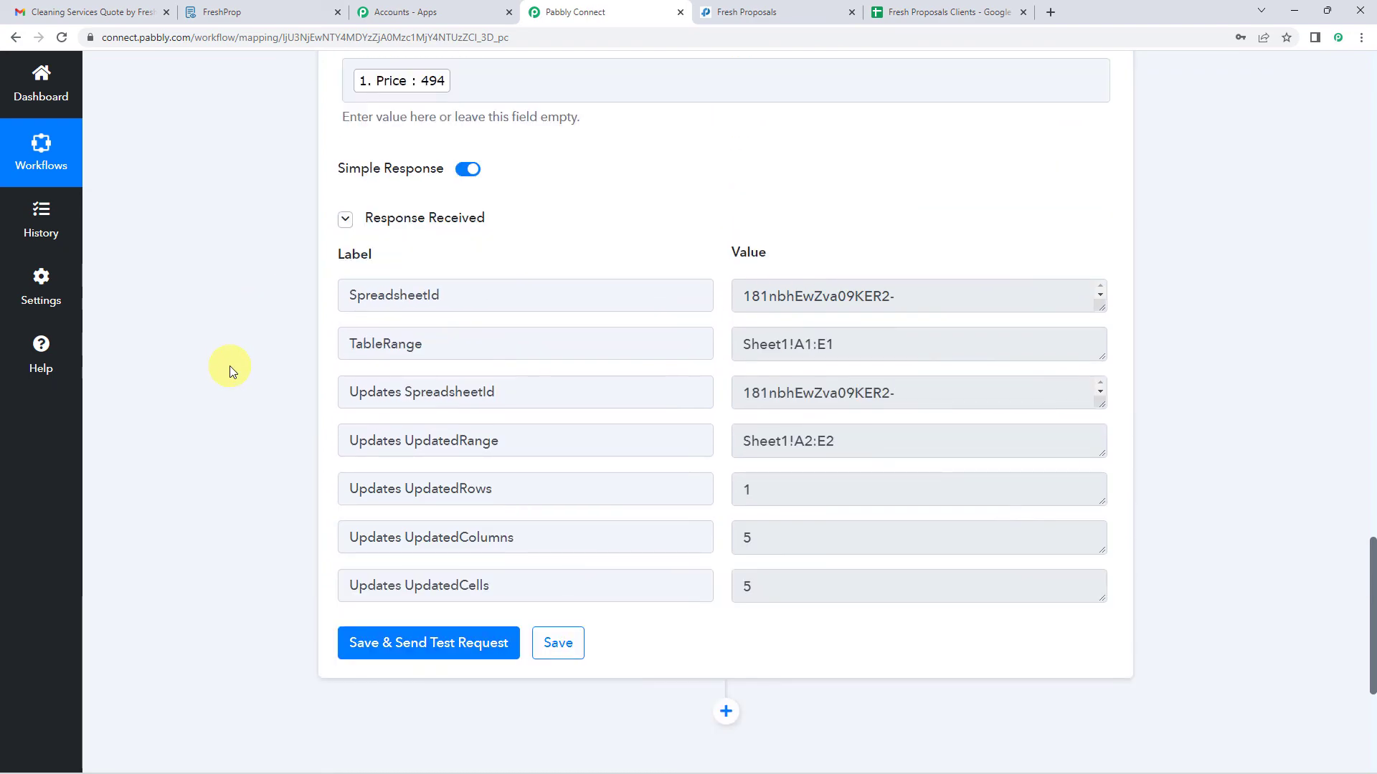
scroll(230, 369, up, 4)
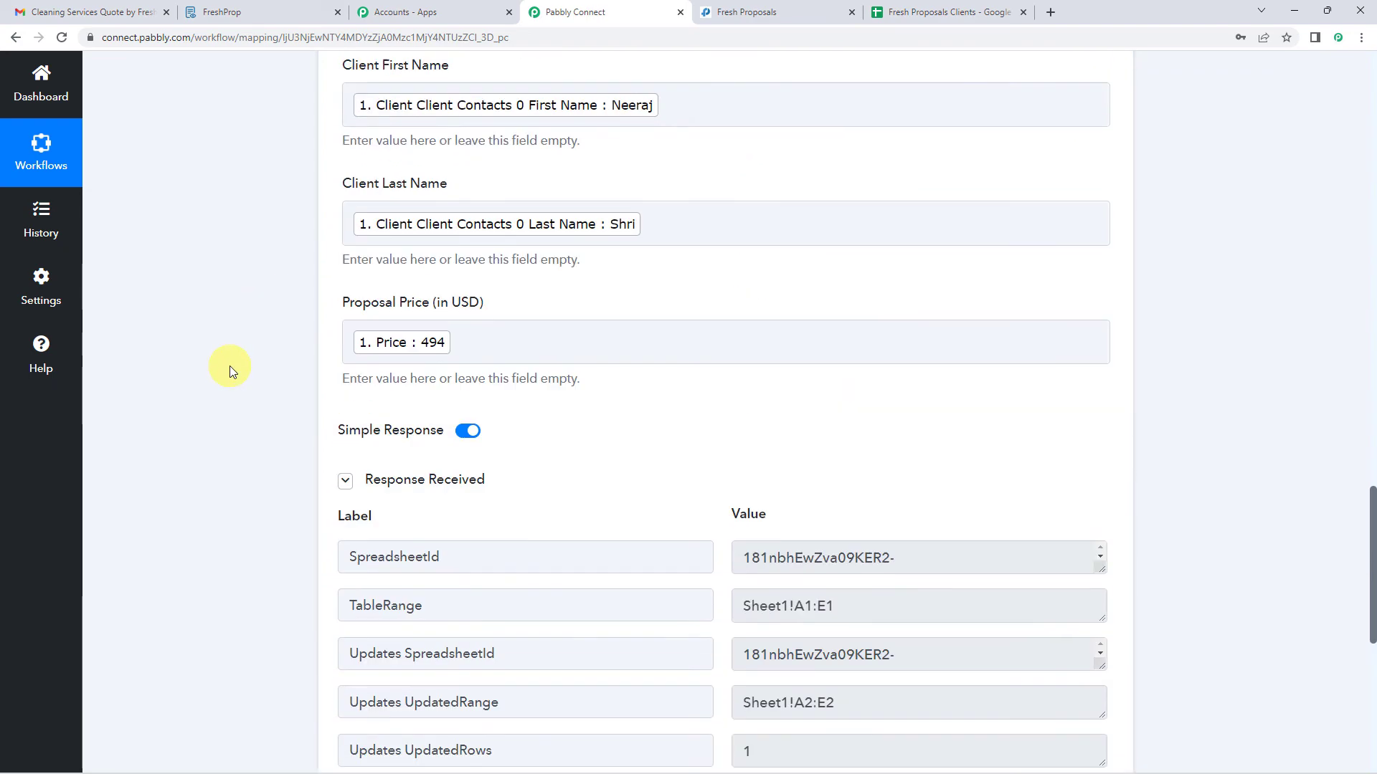
click(540, 366)
click(673, 431)
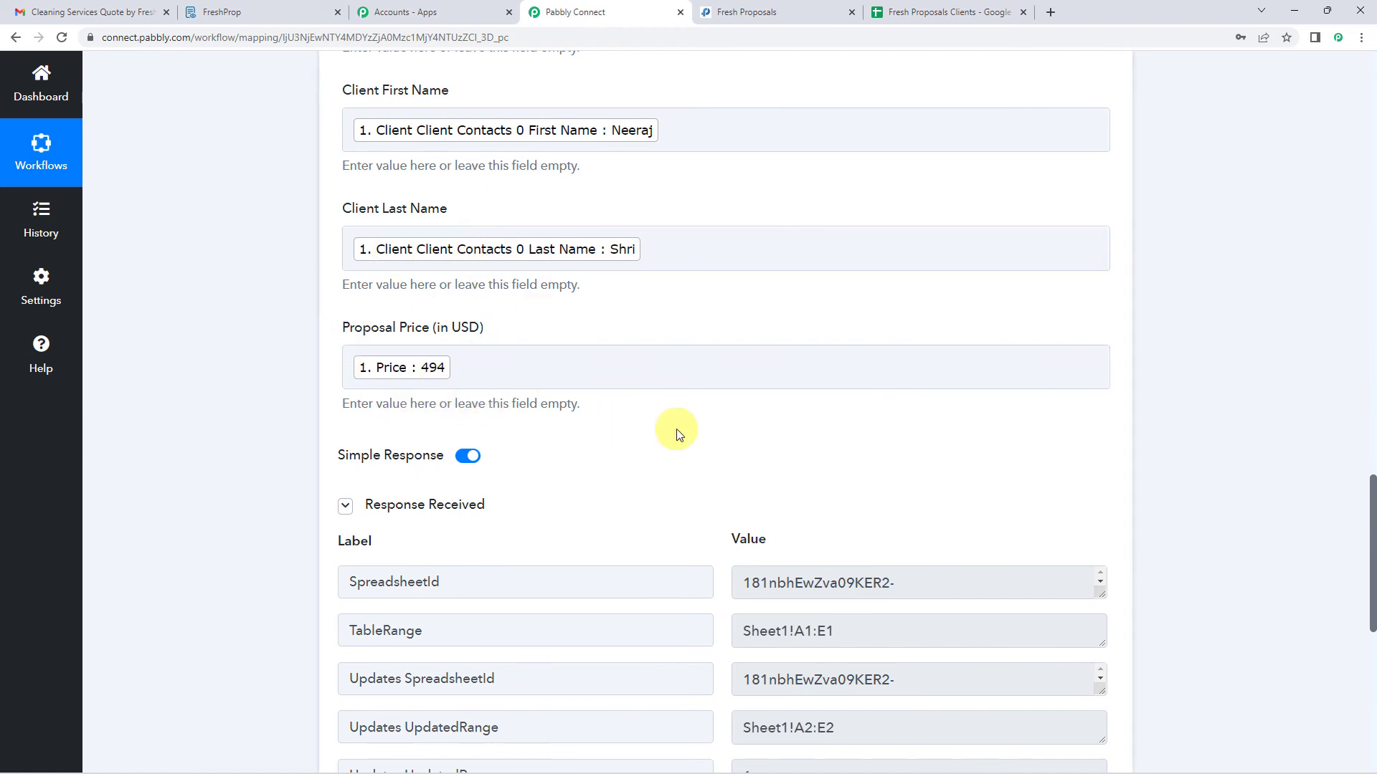
scroll(672, 430, up, 4)
click(948, 12)
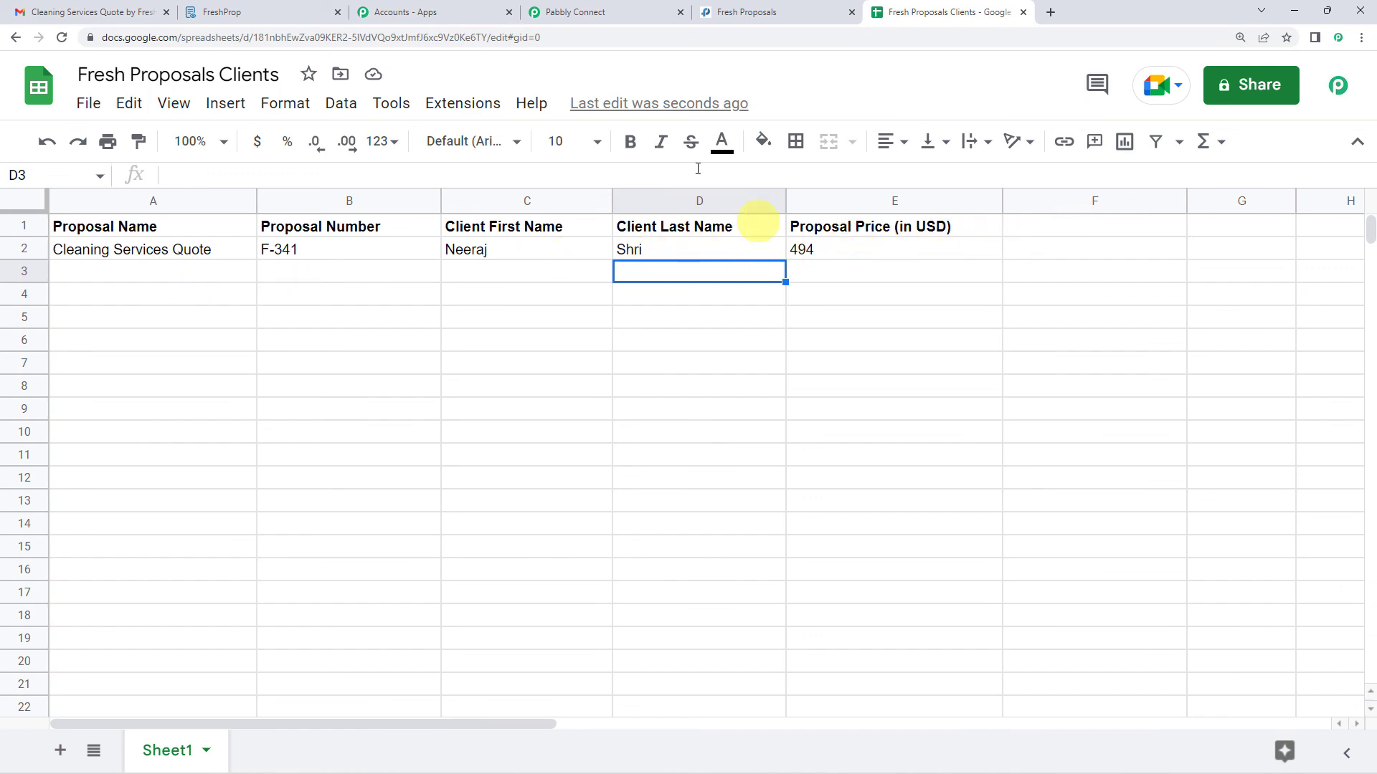
- Return to the Pabbly Connect workflow and review the client, price and proposal number values in the trigger's captured response
click(618, 16)
scroll(230, 506, up, 12)
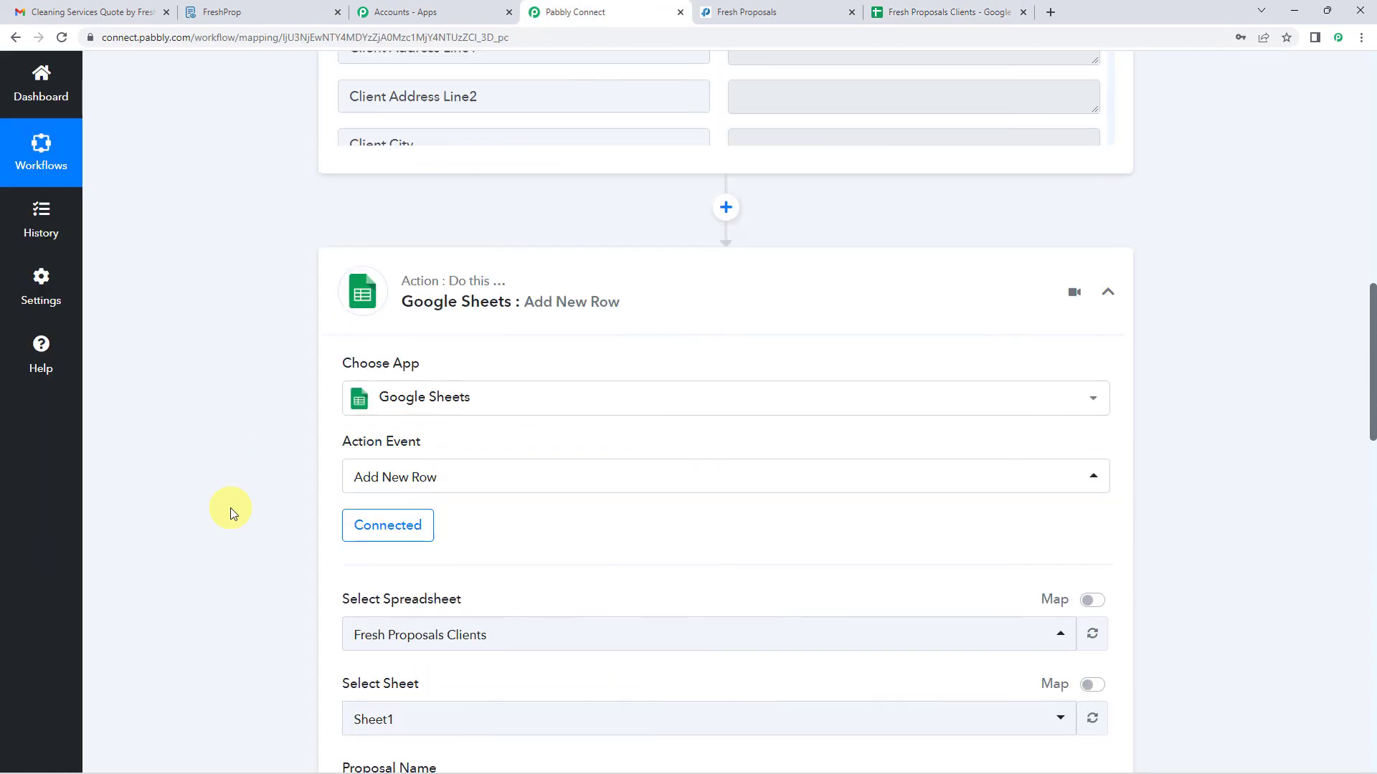
scroll(221, 381, up, 5)
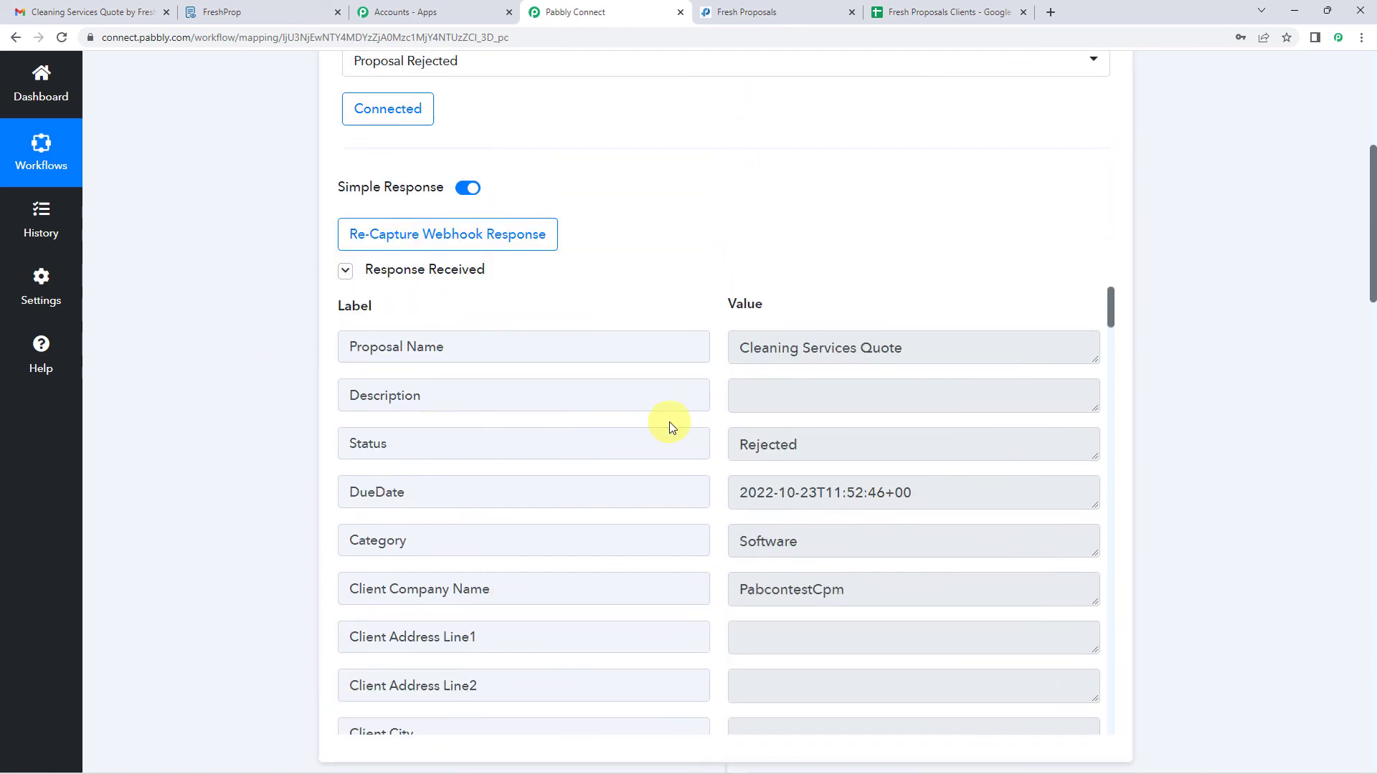
scroll(669, 422, down, 5)
scroll(689, 337, down, 5)
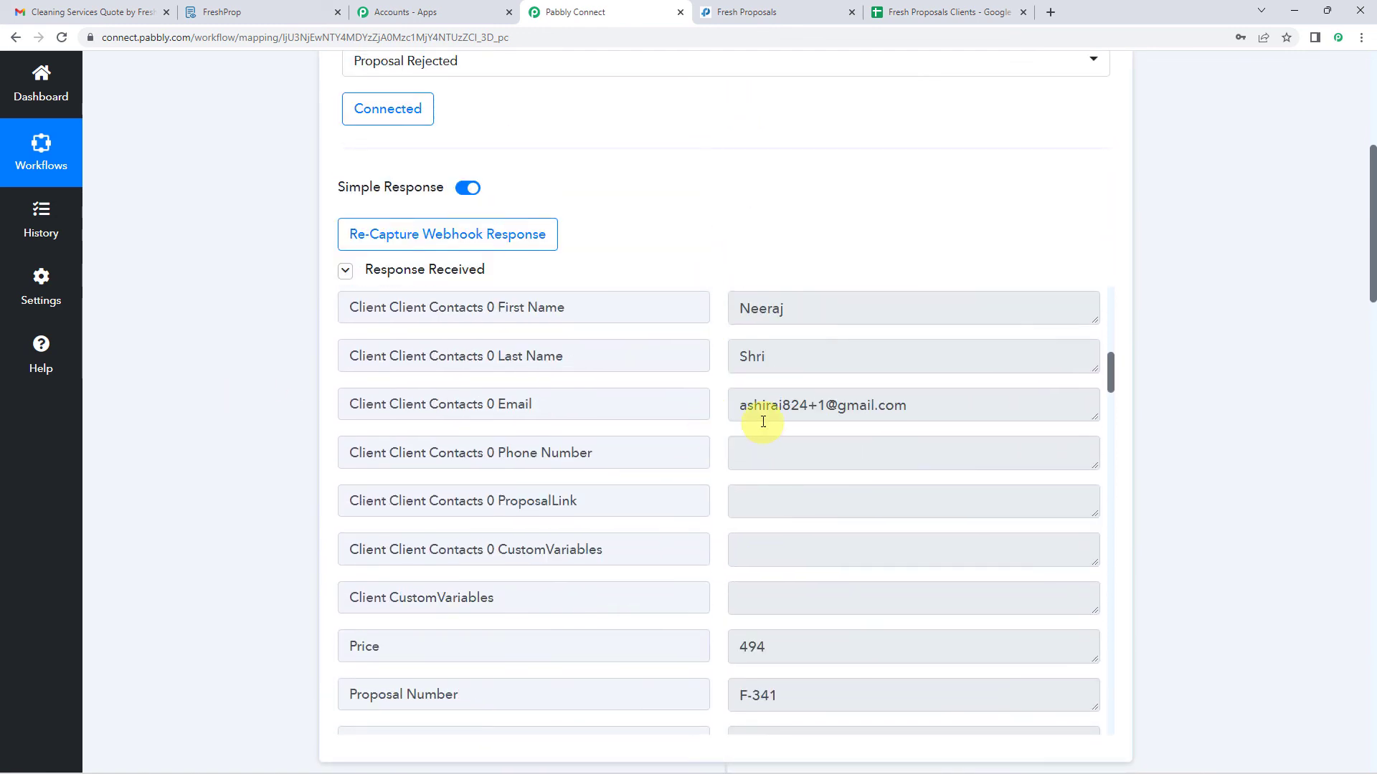
- Examine the client email and submitted date in the trigger's captured response, and check them against the columns of the Fresh Proposals Clients sheet
drag(751, 411, 655, 431)
click(108, 418)
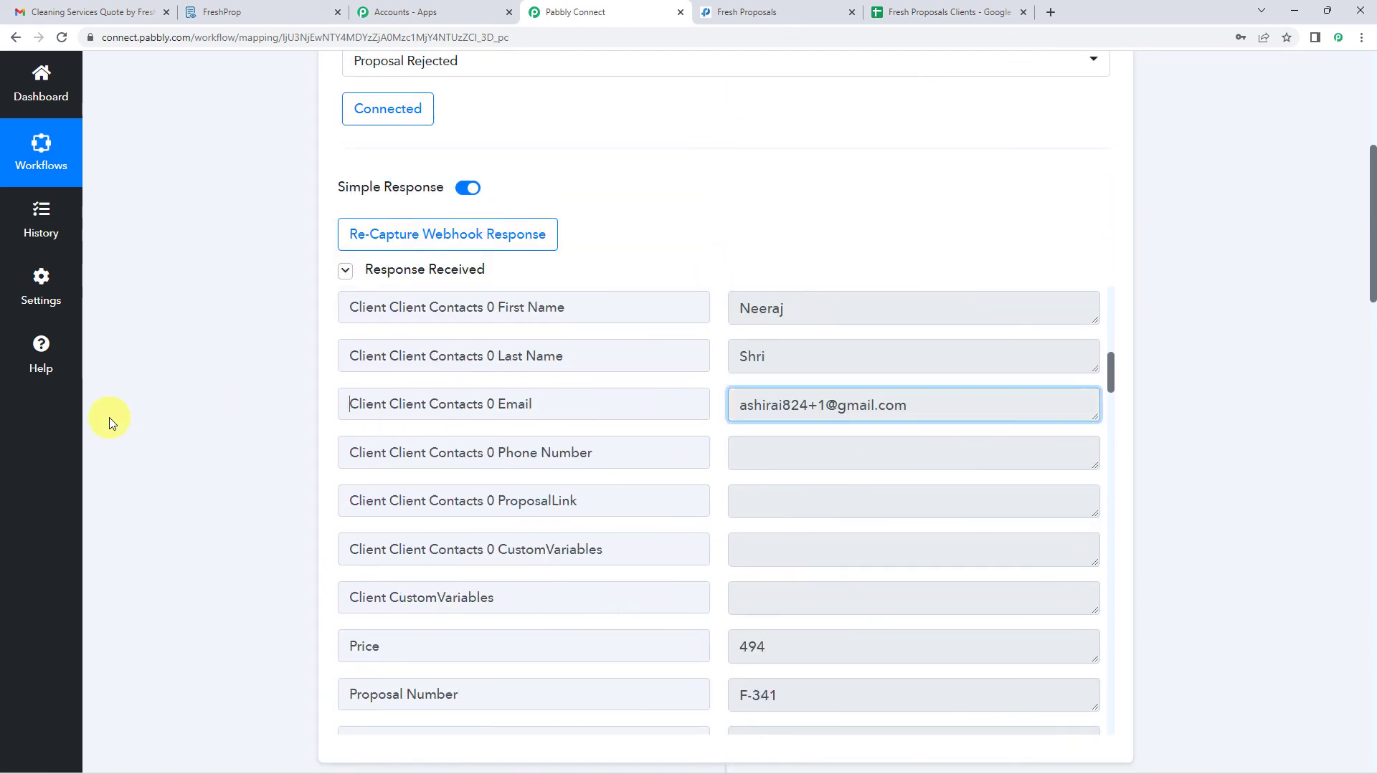
scroll(656, 415, down, 6)
scroll(661, 415, up, 2)
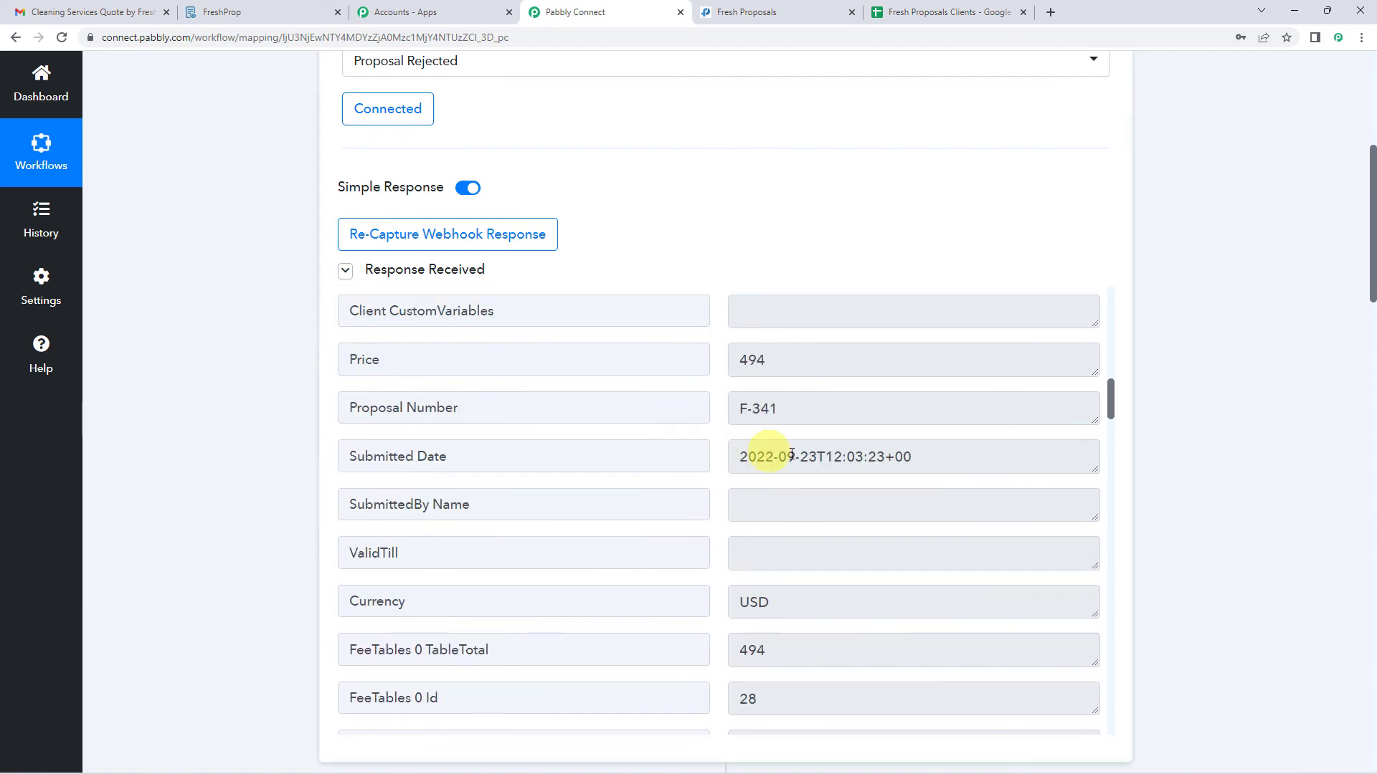
drag(751, 457, 943, 458)
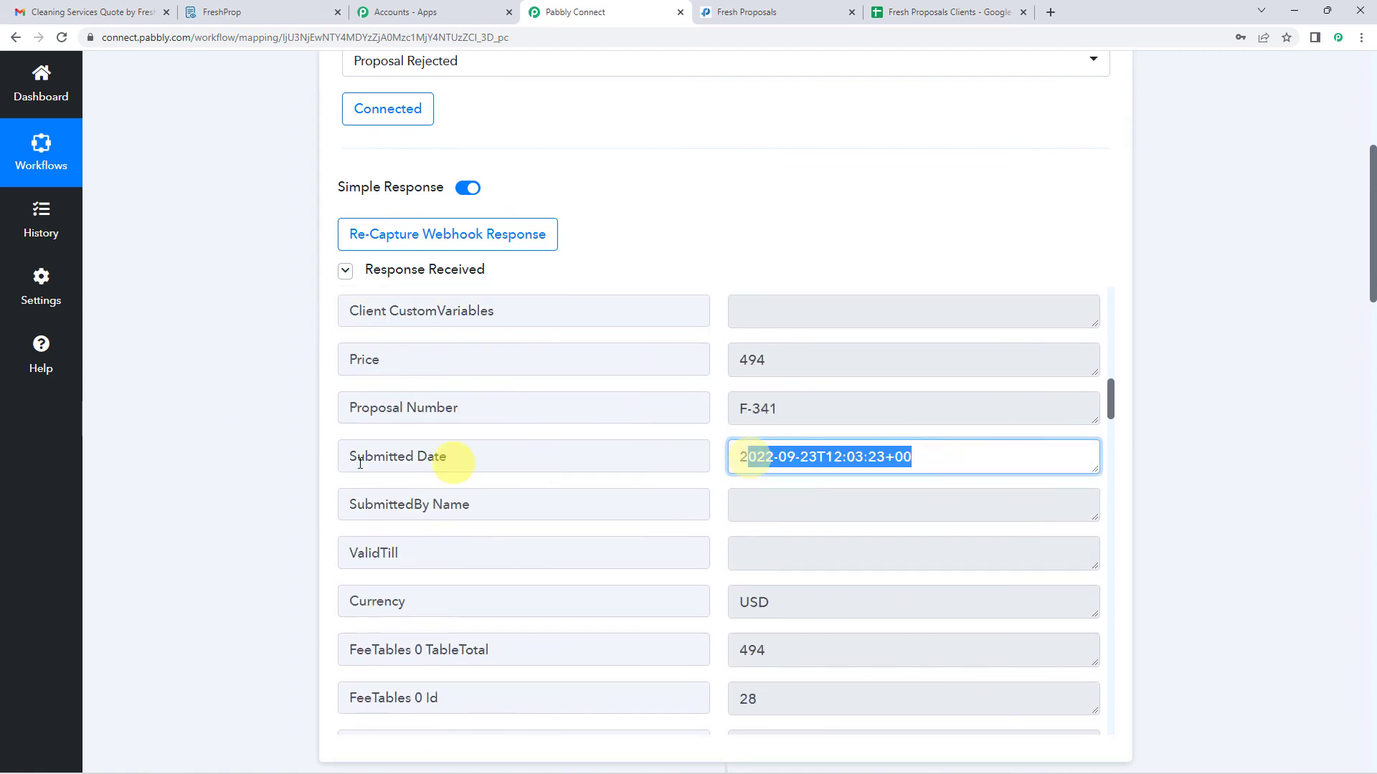
click(292, 462)
scroll(292, 461, down, 2)
click(939, 12)
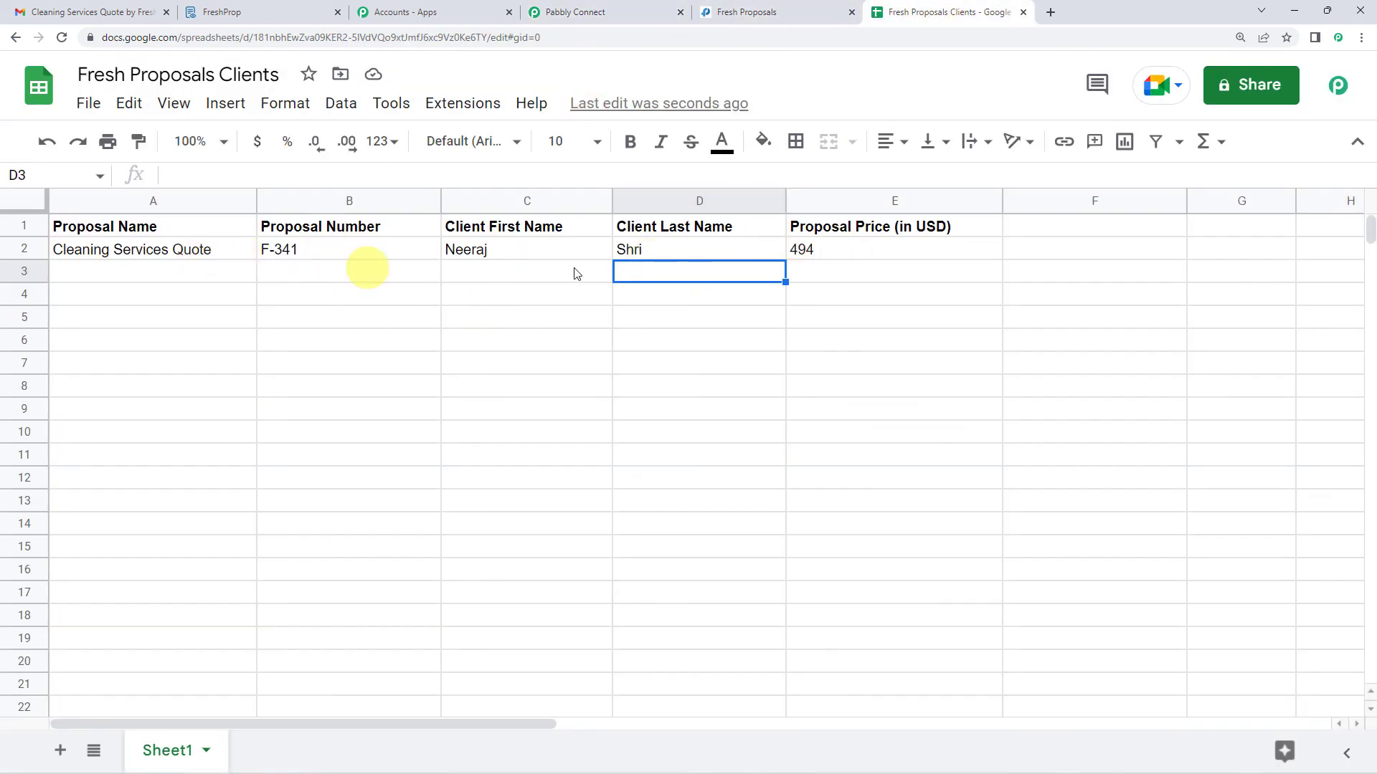
click(578, 8)
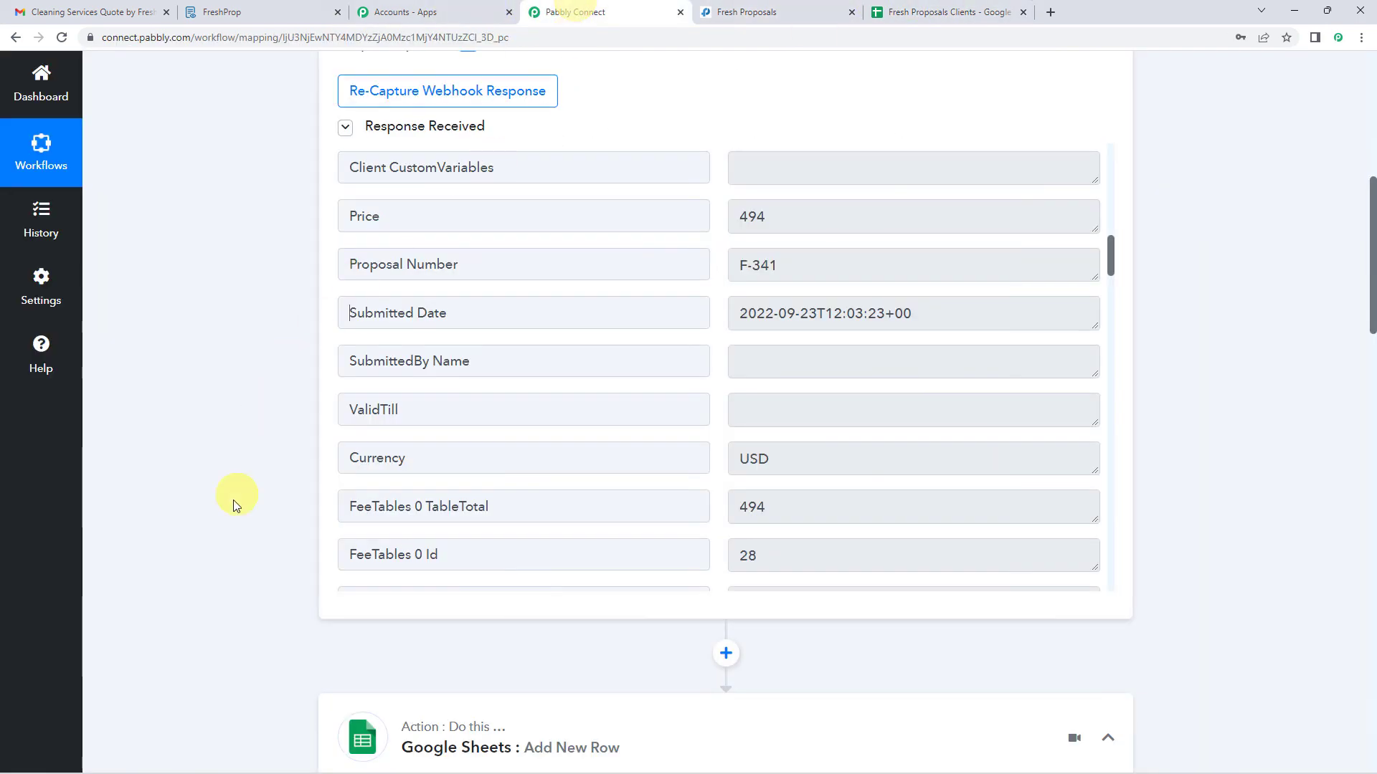
- Collapse the Google Sheets Add New Row action and the Fresh Proposals Proposal Rejected trigger in the workflow
scroll(234, 501, up, 5)
scroll(230, 497, down, 7)
click(473, 582)
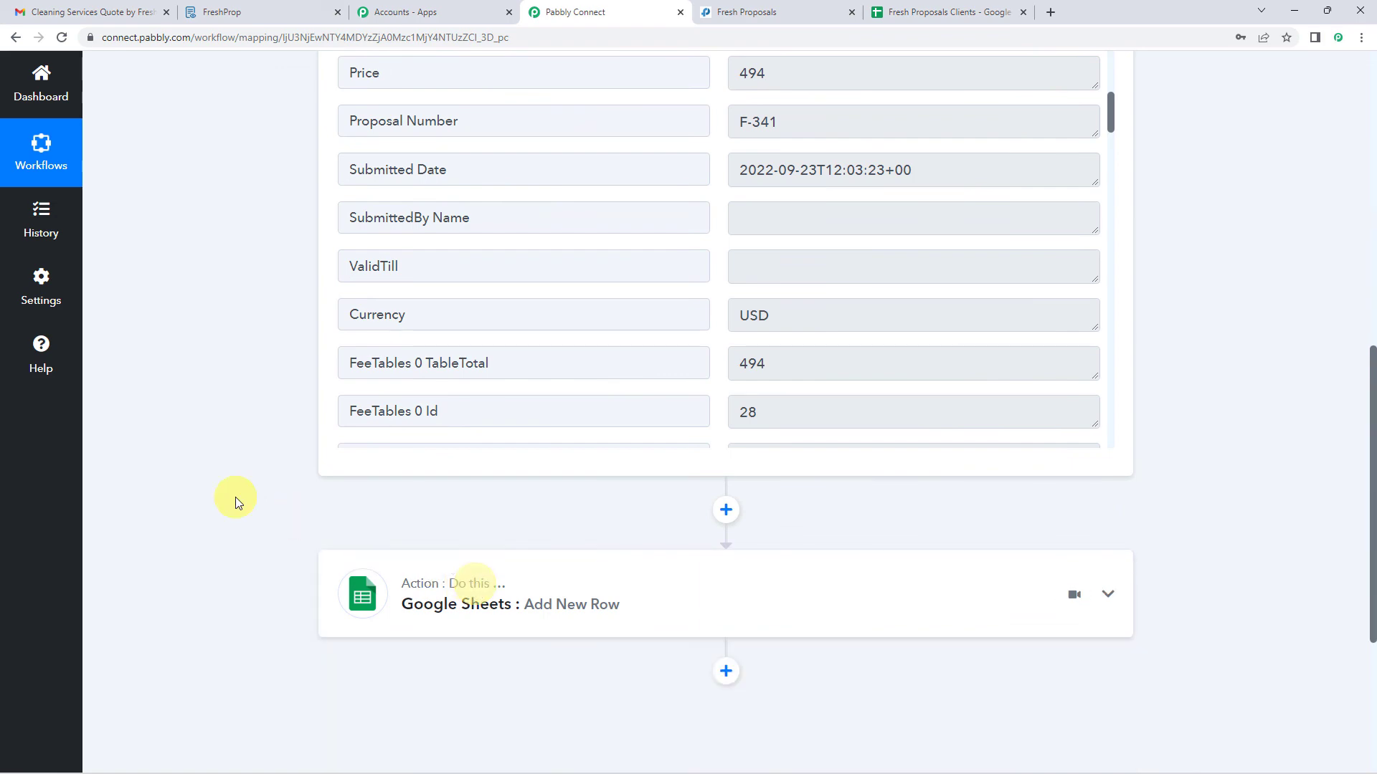
scroll(235, 497, up, 10)
click(507, 340)
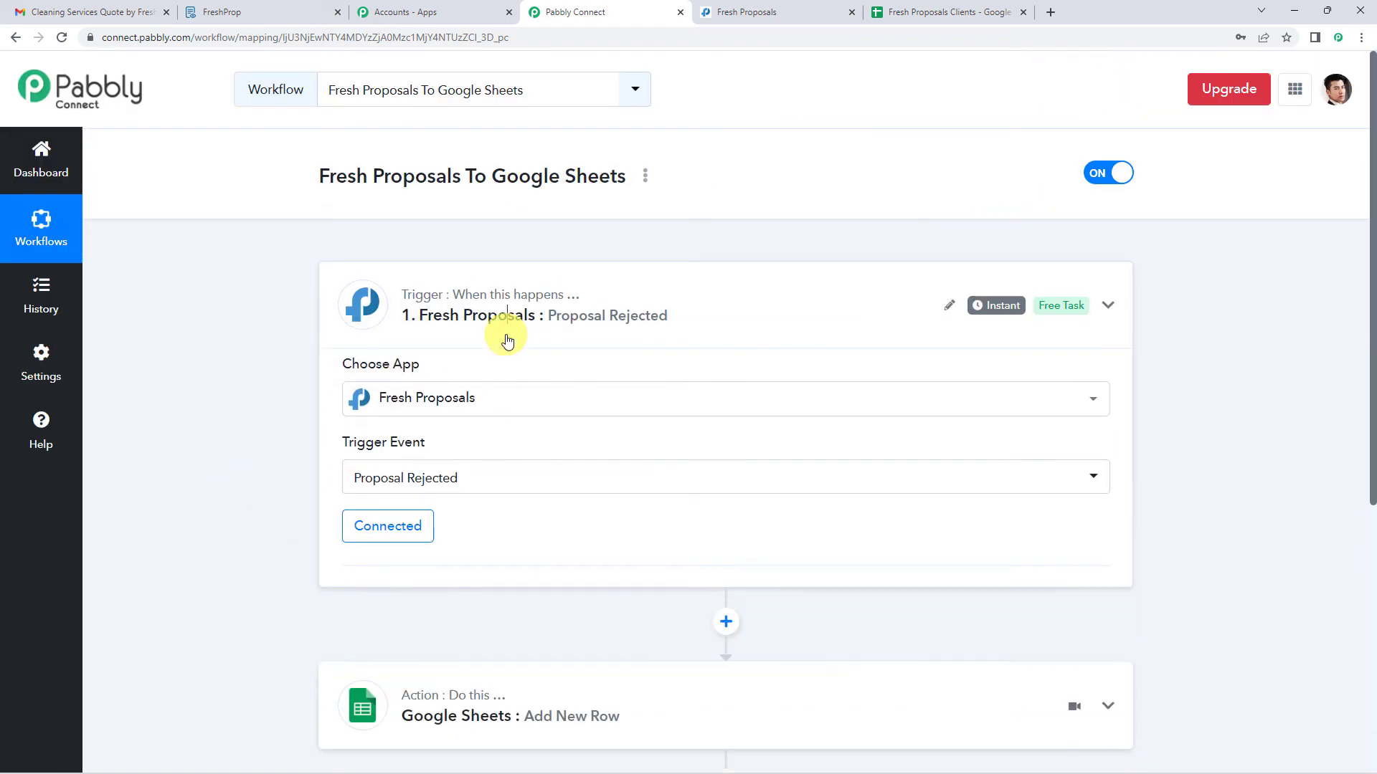